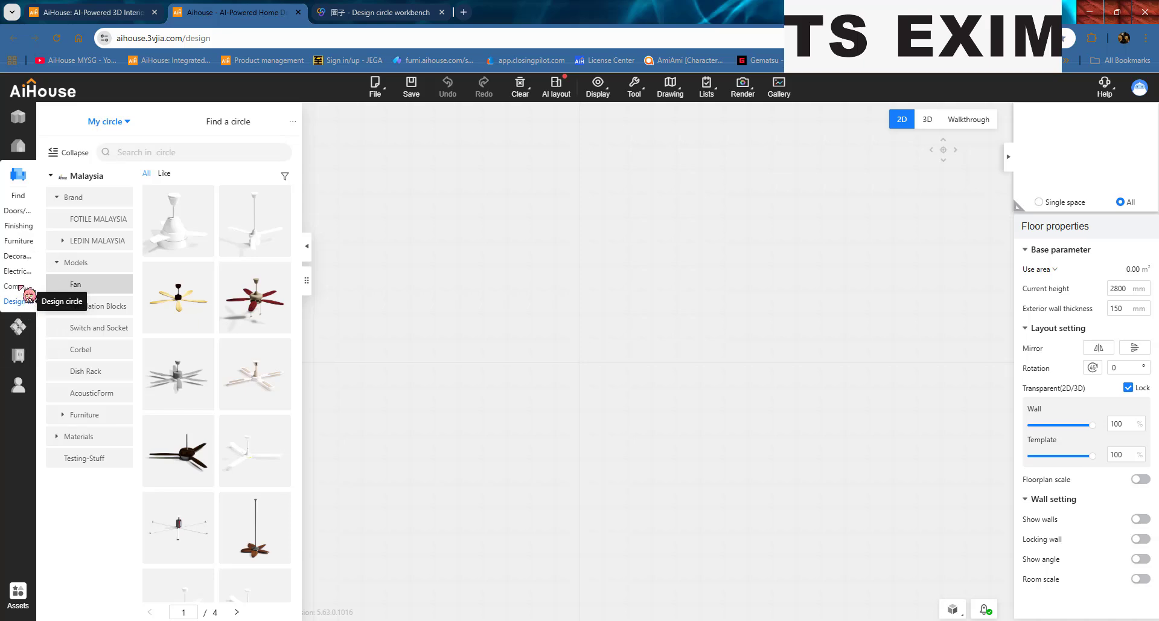
Open the Design circle library and collapse the Malaysia circle's category tree.
{"action": "left_click", "coordinate": [19, 287]}
{"action": "left_click", "coordinate": [19, 301]}
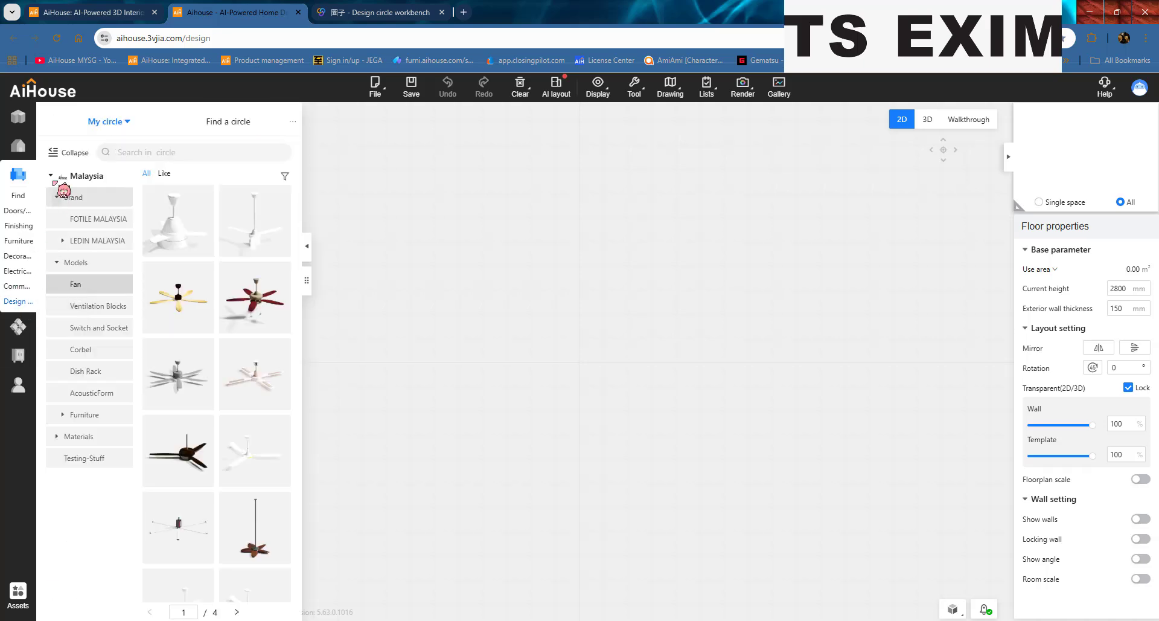
{"action": "left_click", "coordinate": [55, 152]}
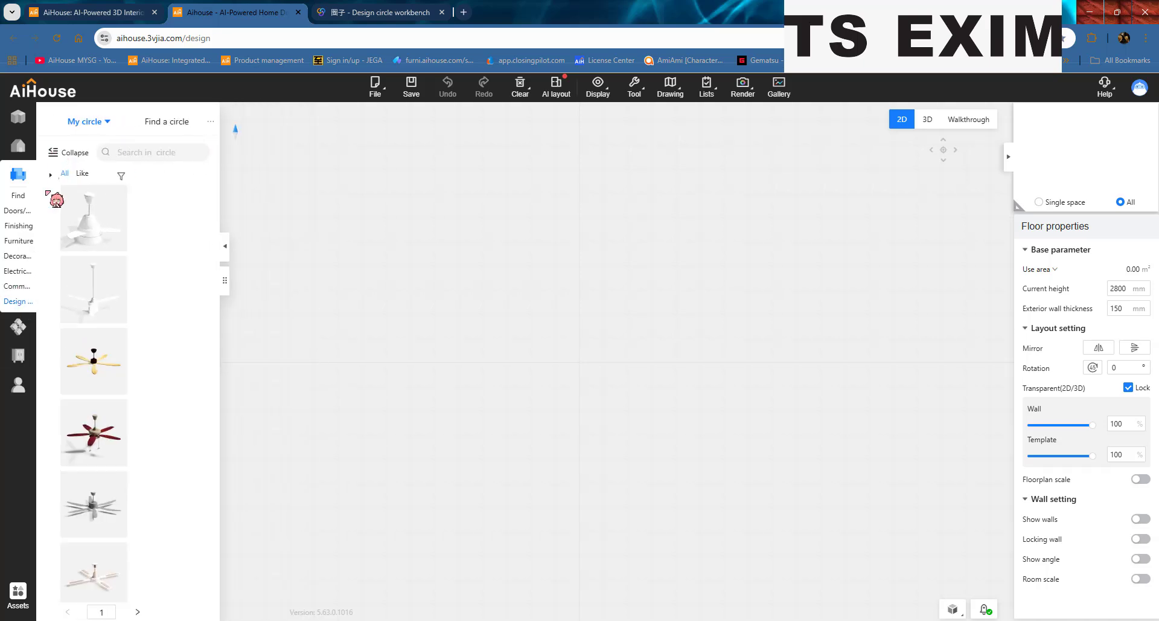
Browse the circles available to join, inspect the model categories of the 肥猫君丨体验圈 circle, and return to the circle list.
{"action": "left_click", "coordinate": [221, 123]}
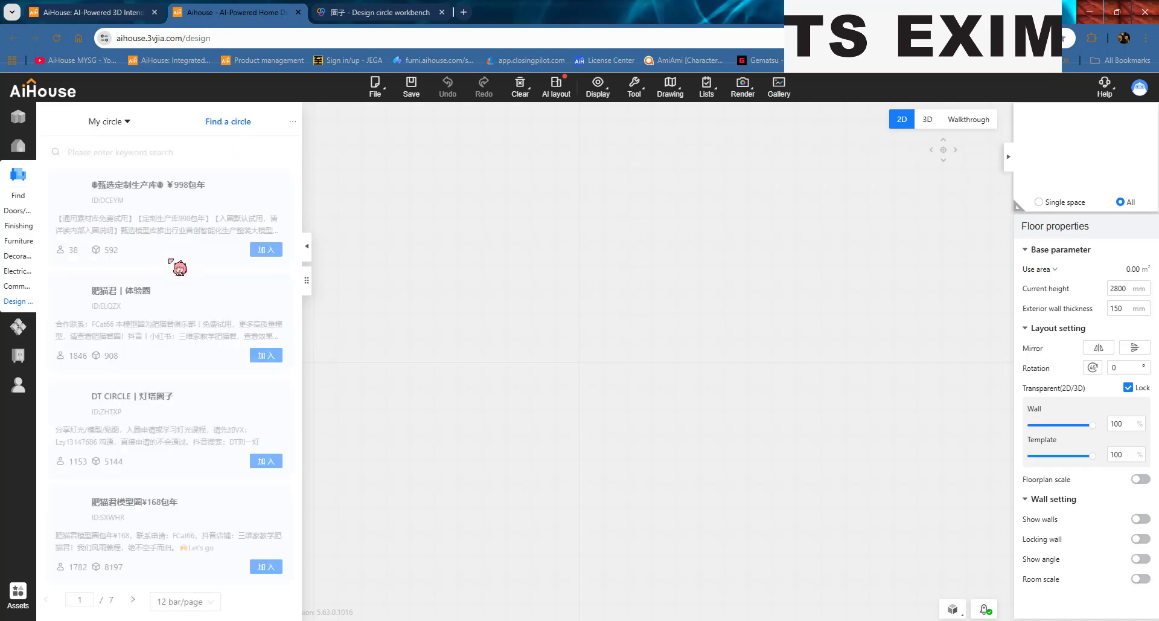
{"action": "scroll", "coordinate": [256, 253], "scroll_direction": "down", "scroll_amount": 2}
{"action": "scroll", "coordinate": [261, 290], "scroll_direction": "up", "scroll_amount": 2}
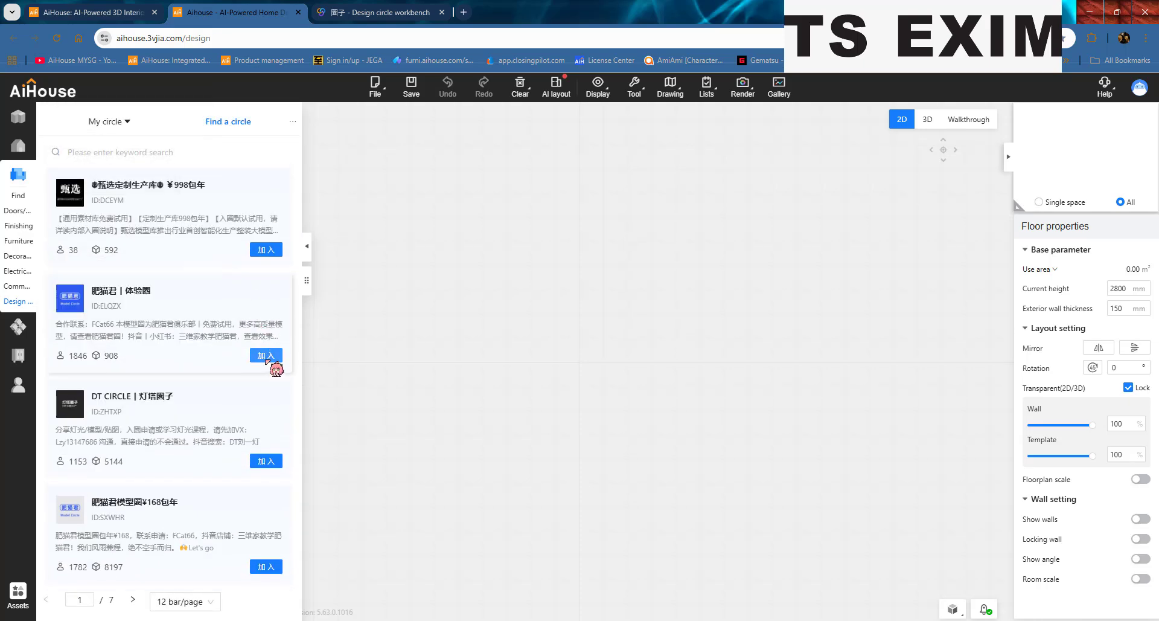
{"action": "left_click", "coordinate": [217, 332]}
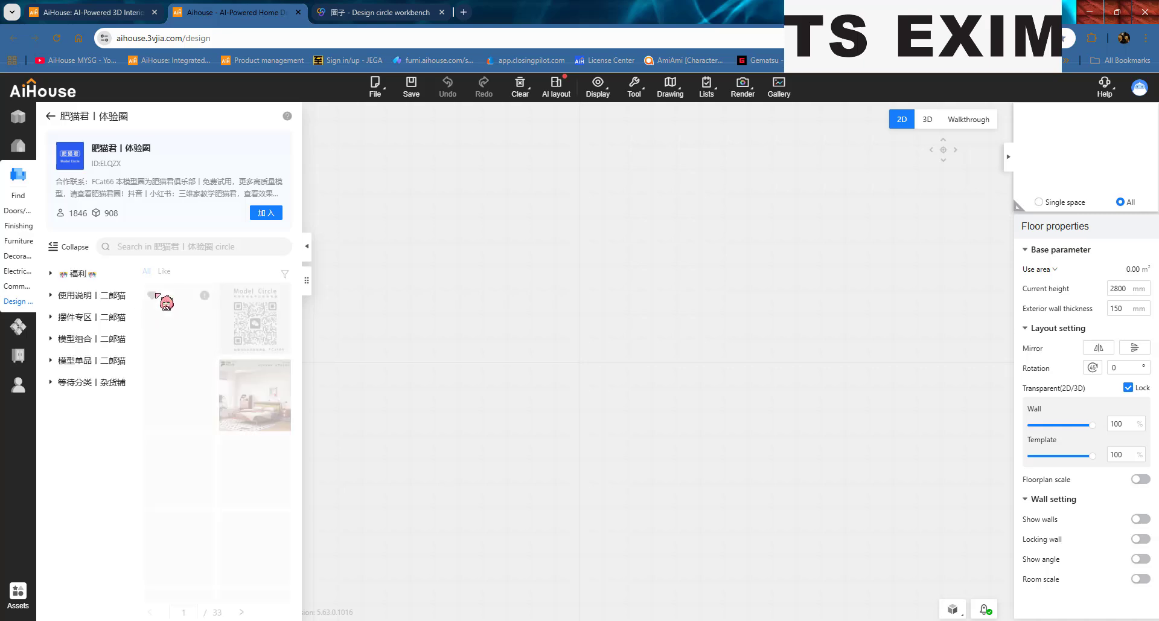
{"action": "left_click", "coordinate": [96, 401]}
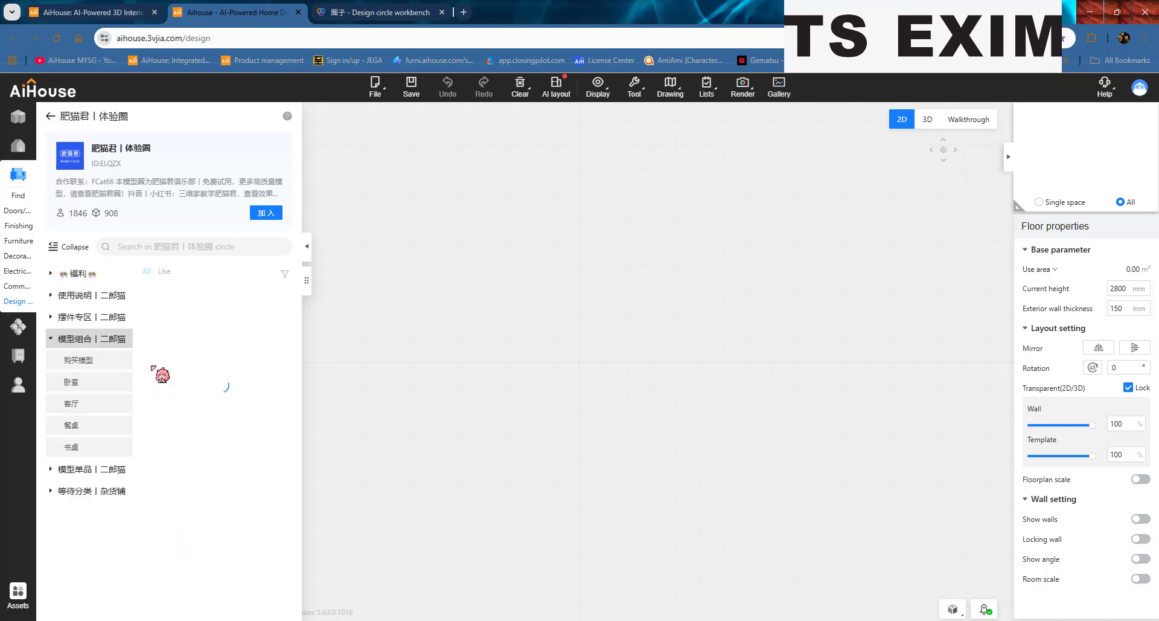
{"action": "left_click", "coordinate": [51, 116]}
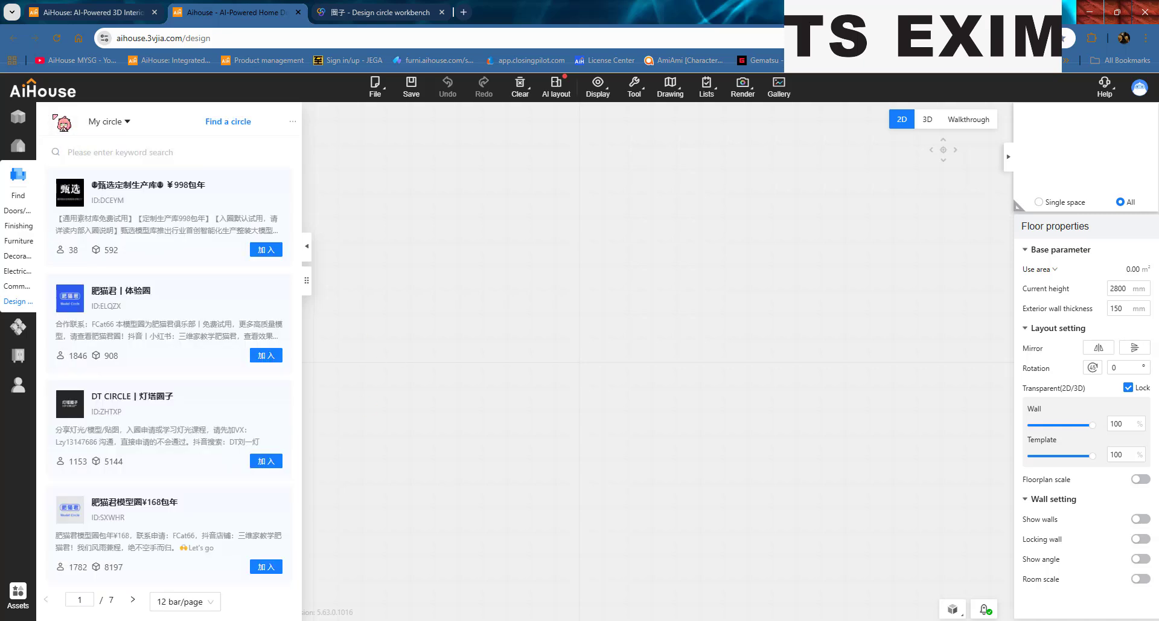
Return to My circle and show the Fan models in the Malaysia circle.
{"action": "left_click", "coordinate": [119, 121]}
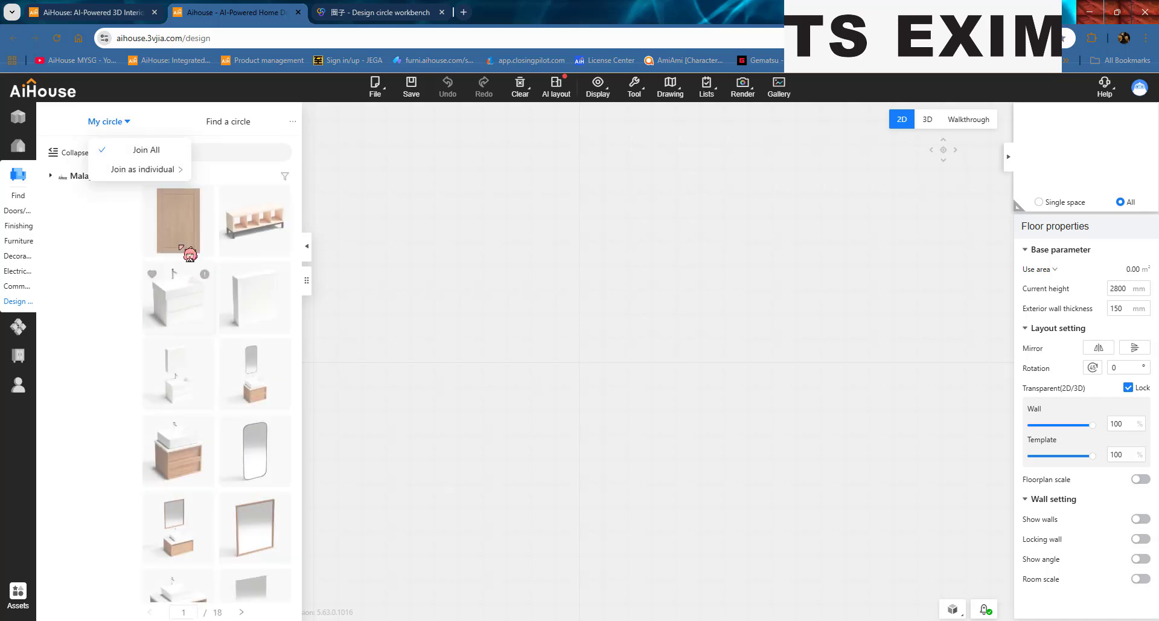
{"action": "left_click", "coordinate": [52, 175]}
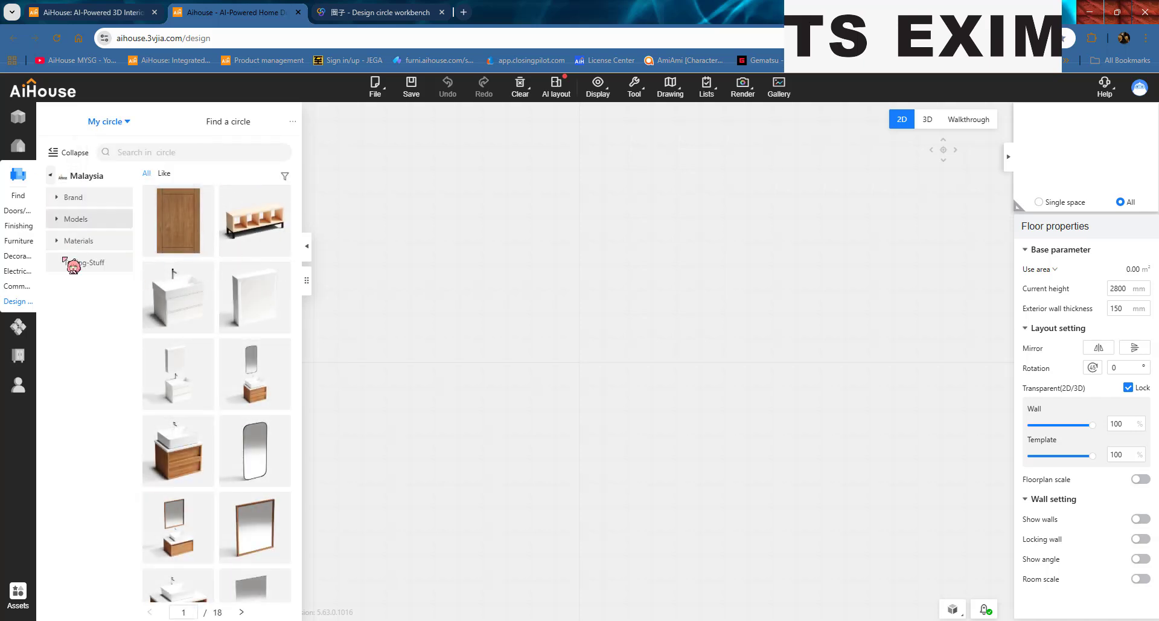
{"action": "left_click", "coordinate": [56, 223]}
{"action": "left_click", "coordinate": [72, 242]}
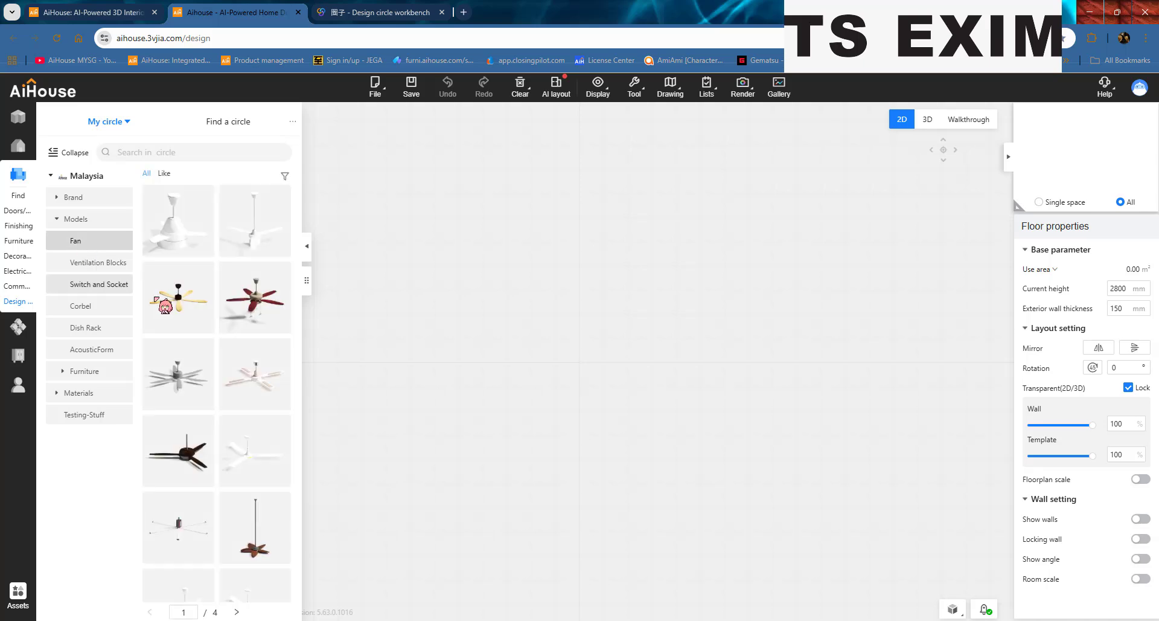
Draw a rectangular room with about 46 m² of floor area and display it in Walkthrough view.
{"action": "left_click", "coordinate": [18, 118]}
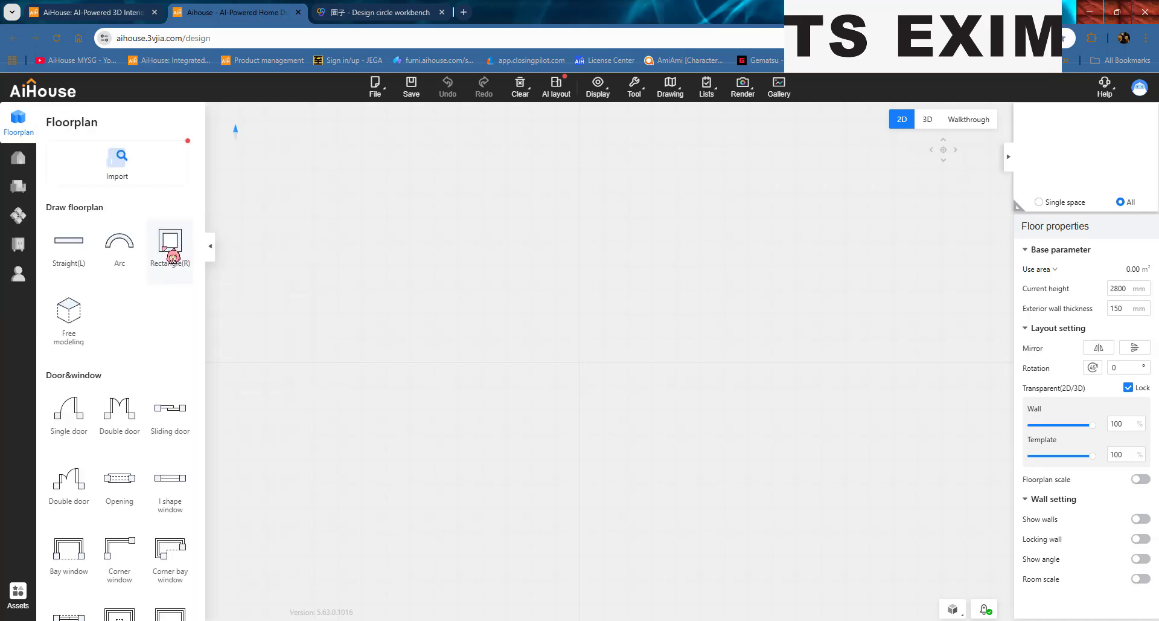
{"action": "left_click", "coordinate": [170, 242]}
{"action": "left_click", "coordinate": [498, 287]}
{"action": "left_click", "coordinate": [703, 502]}
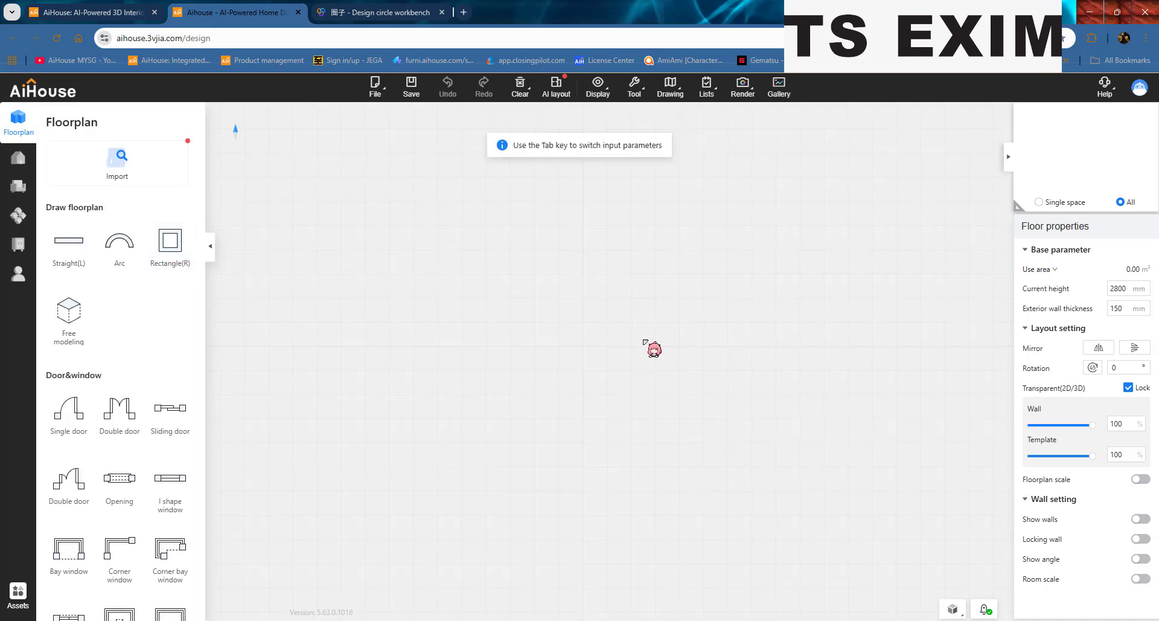
{"action": "left_click", "coordinate": [968, 119]}
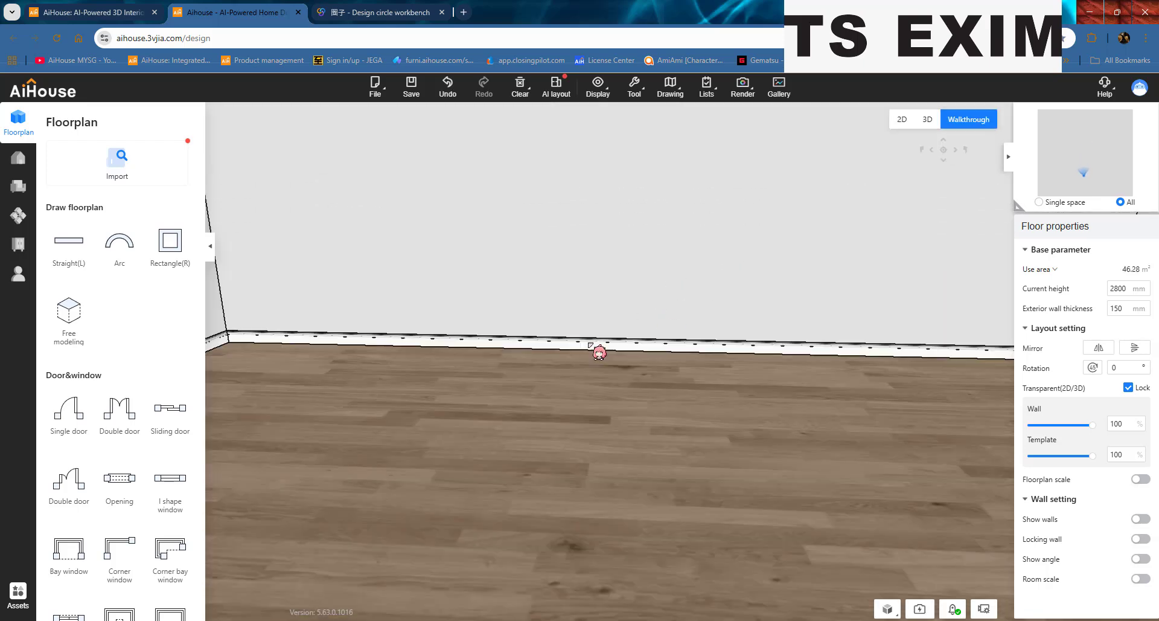
Place the first white fan model from the Malaysia circle on the room's floor near the back wall.
{"action": "mouse_move", "coordinate": [18, 186]}
{"action": "left_click", "coordinate": [18, 301]}
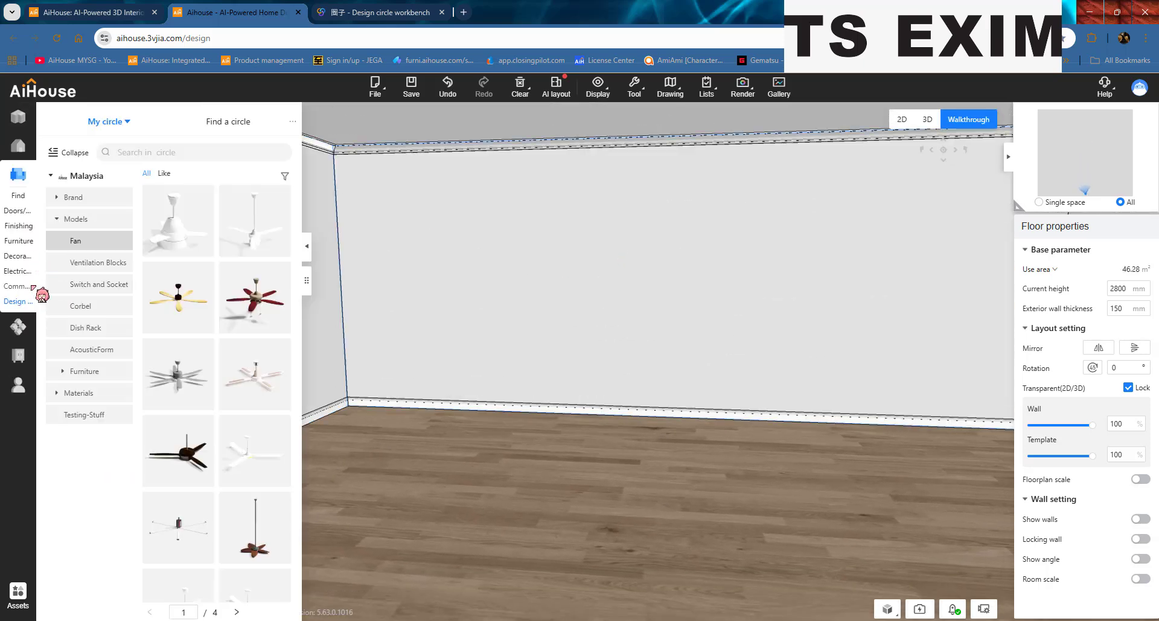
{"action": "left_click_drag", "start_coordinate": [308, 312], "coordinate": [622, 458]}
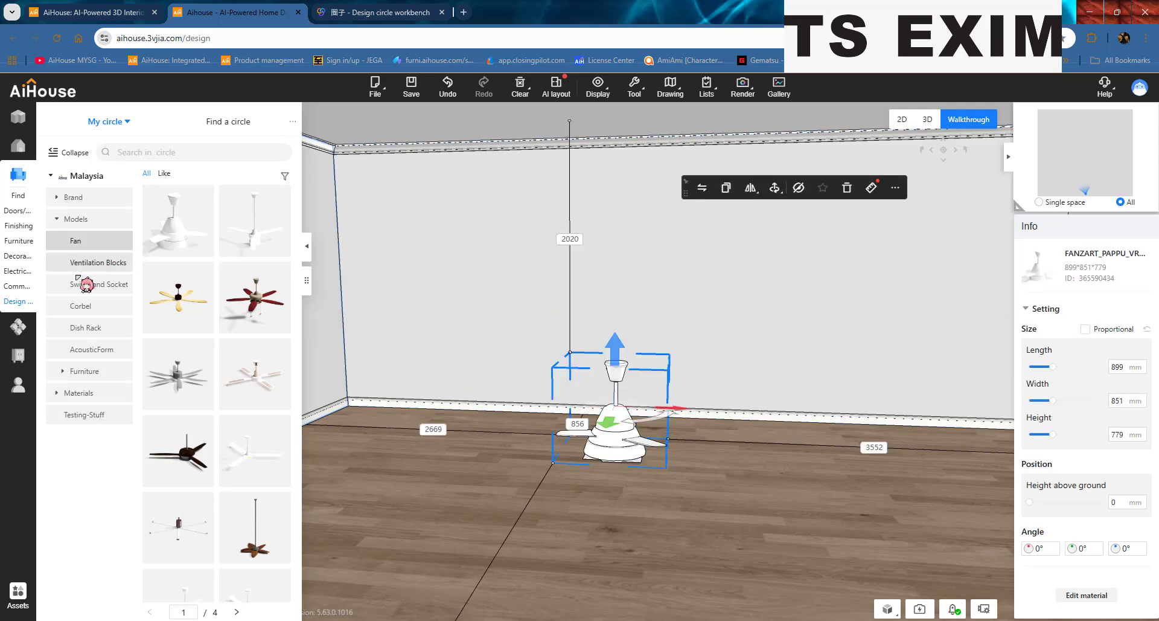
Apply the grey herringbone texture from the Malaysia circle's Materials category to the back wall.
{"action": "left_click", "coordinate": [82, 393]}
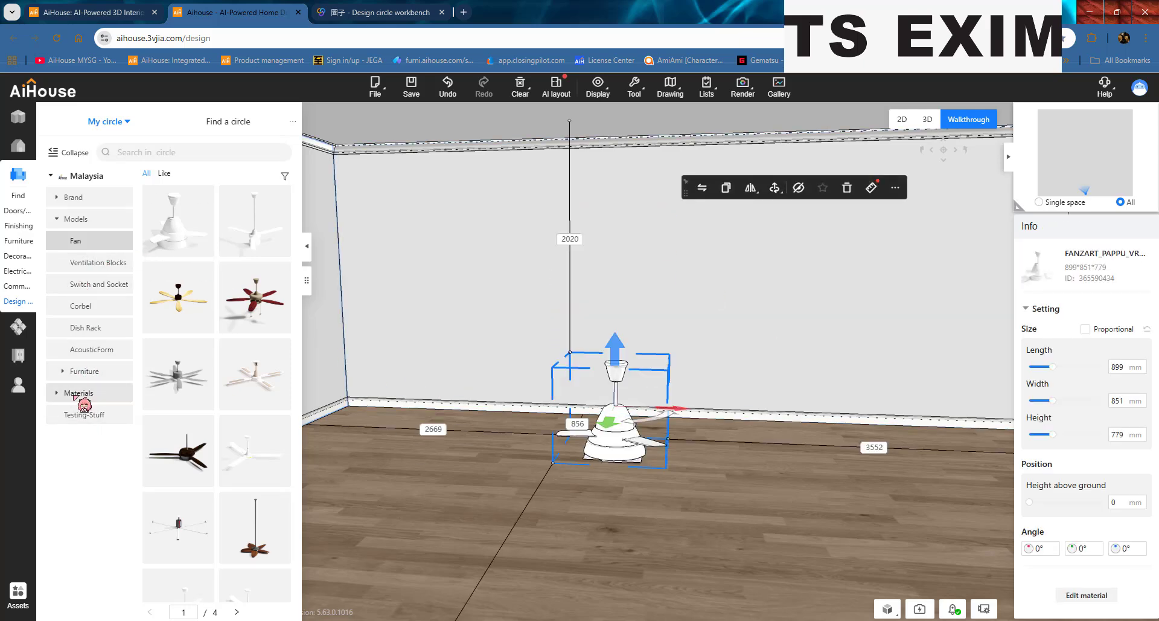
{"action": "left_click_drag", "start_coordinate": [192, 238], "coordinate": [565, 454]}
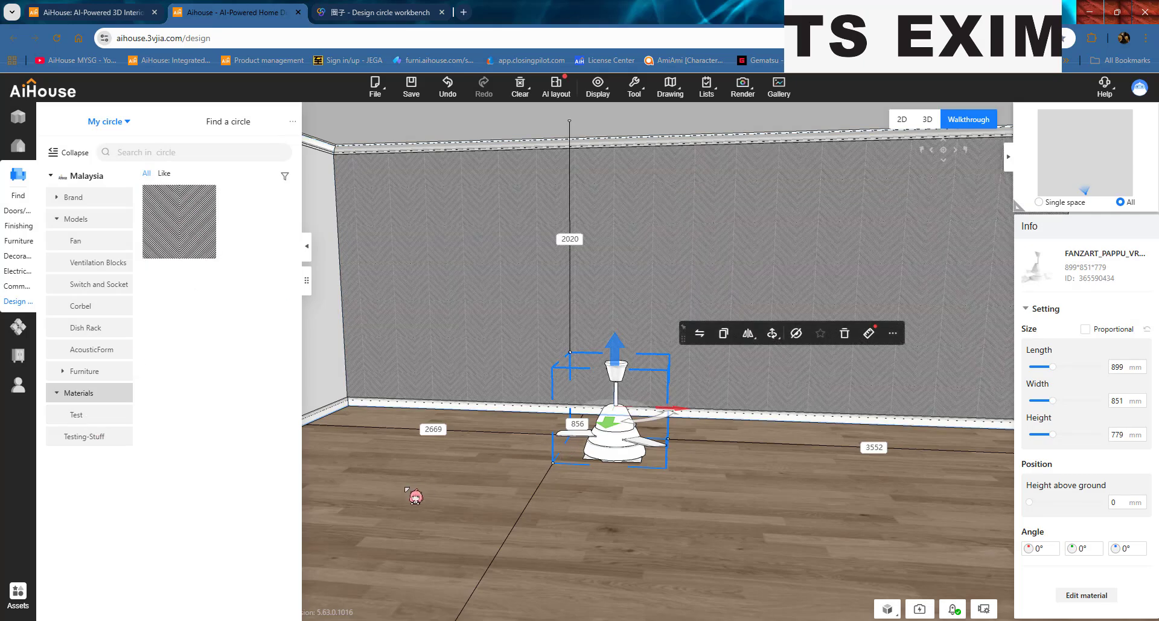
{"action": "left_click_drag", "start_coordinate": [435, 463], "coordinate": [421, 486]}
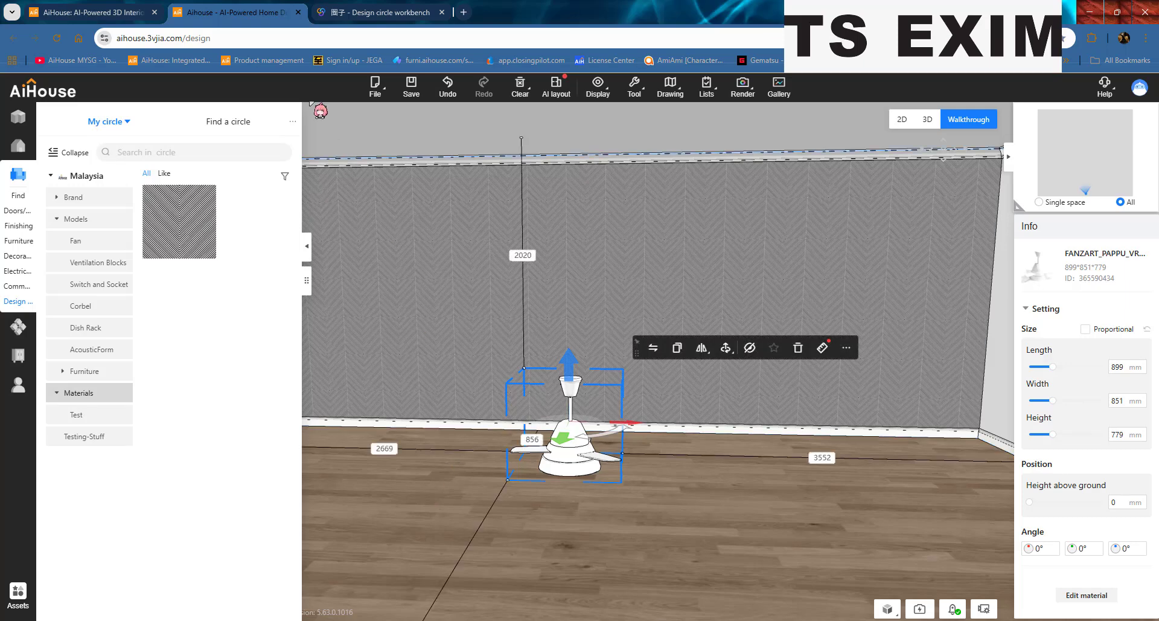
Switch to the AiHouse website and open the account's product management page.
{"action": "left_click", "coordinate": [123, 4]}
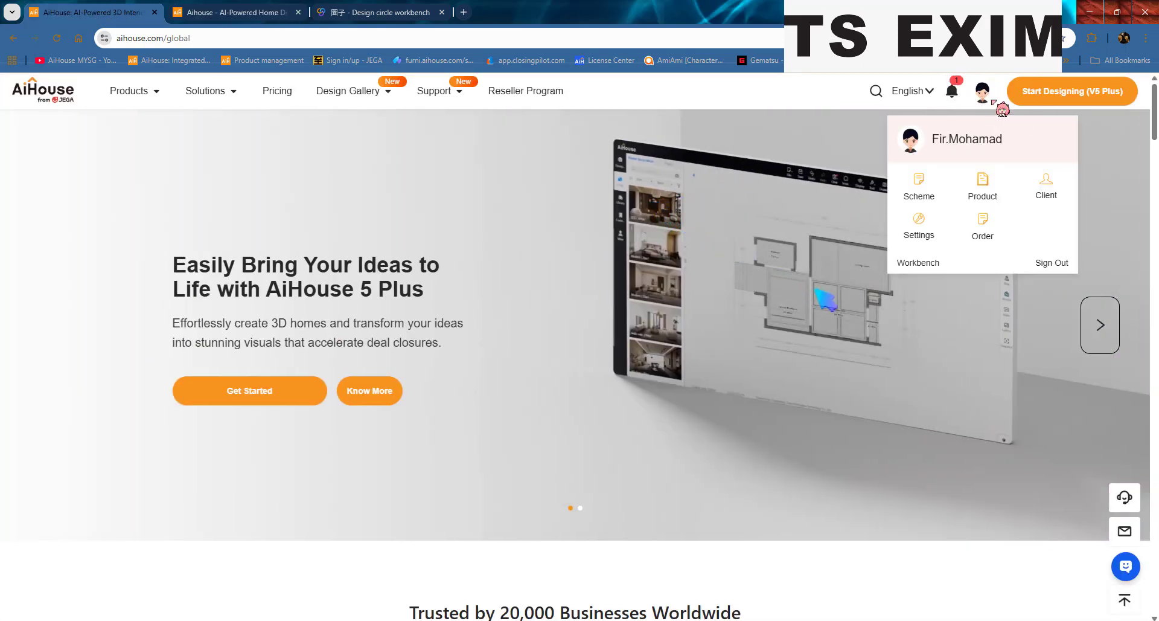
{"action": "left_click", "coordinate": [993, 102]}
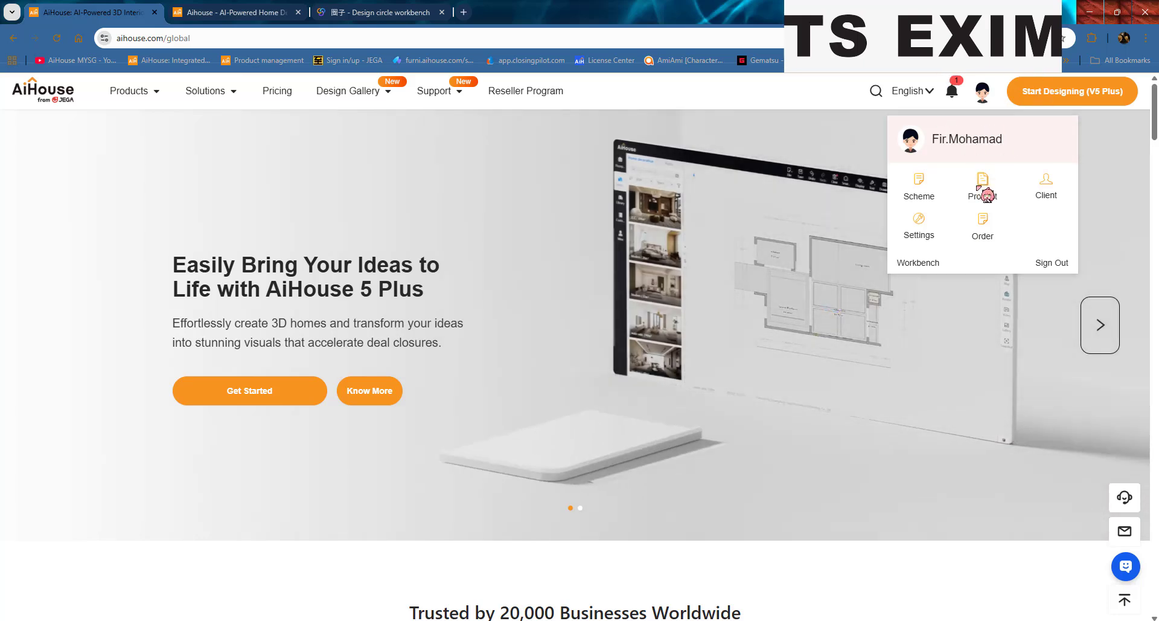
{"action": "left_click", "coordinate": [983, 190]}
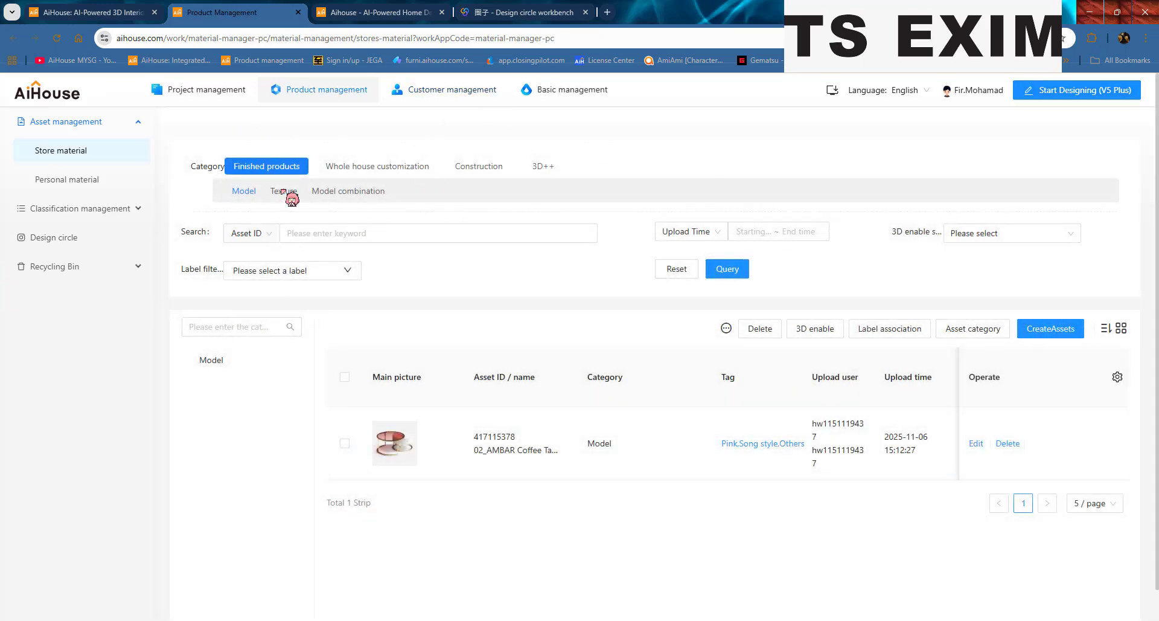
Compare the store's Model and Texture assets under Finished products.
{"action": "left_click", "coordinate": [282, 190]}
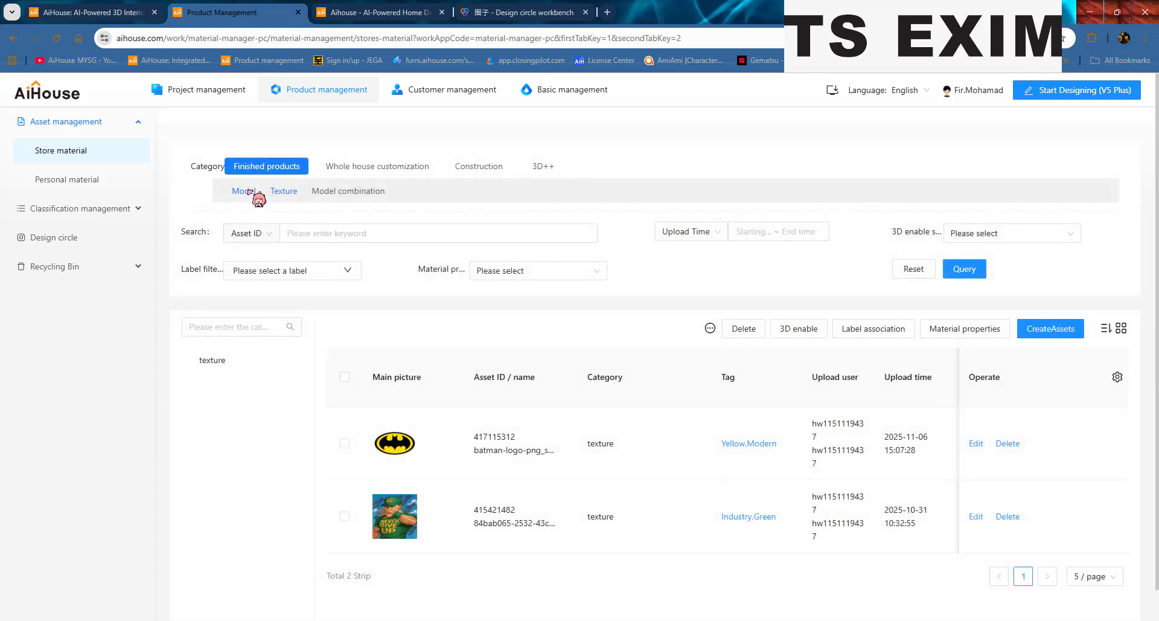
{"action": "left_click", "coordinate": [249, 192]}
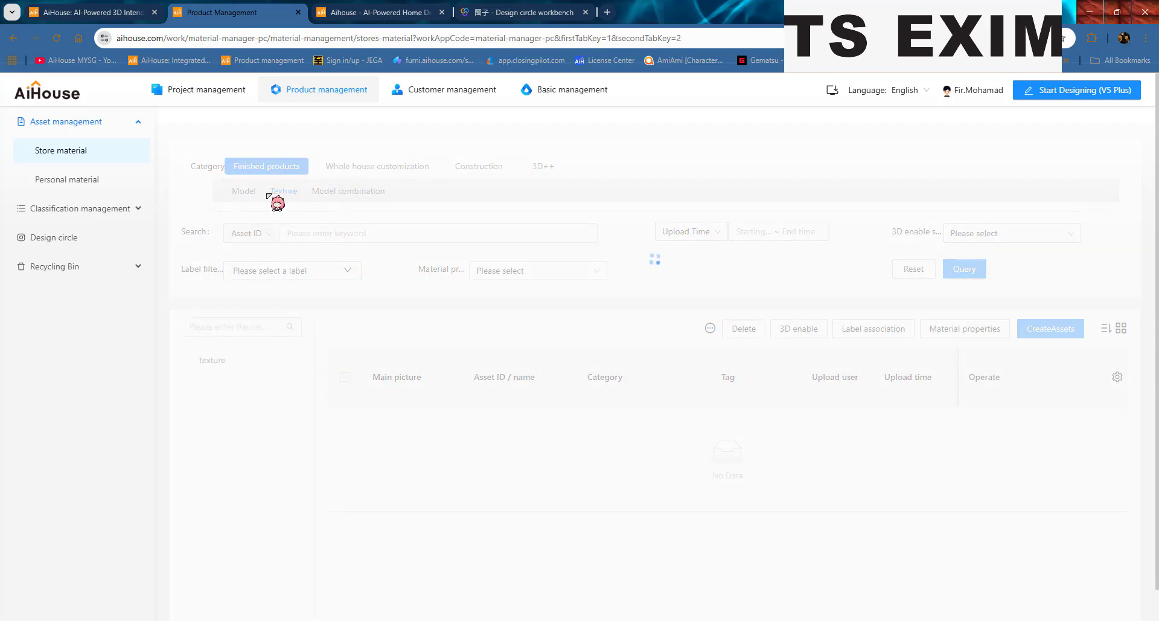
{"action": "left_click", "coordinate": [244, 192]}
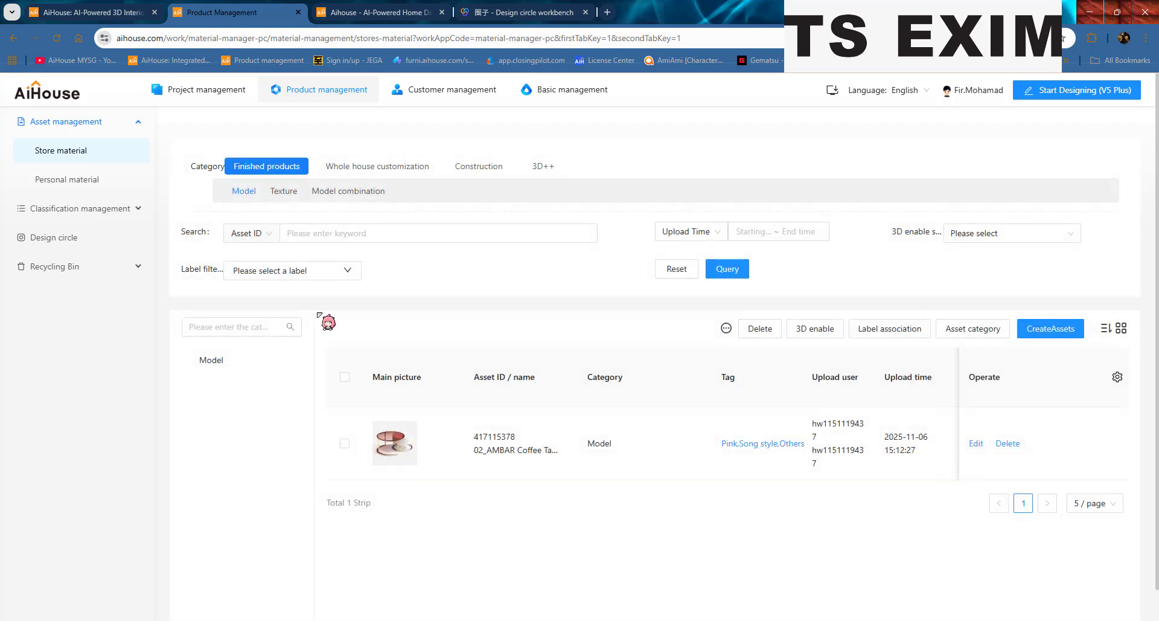
{"action": "left_click", "coordinate": [286, 191]}
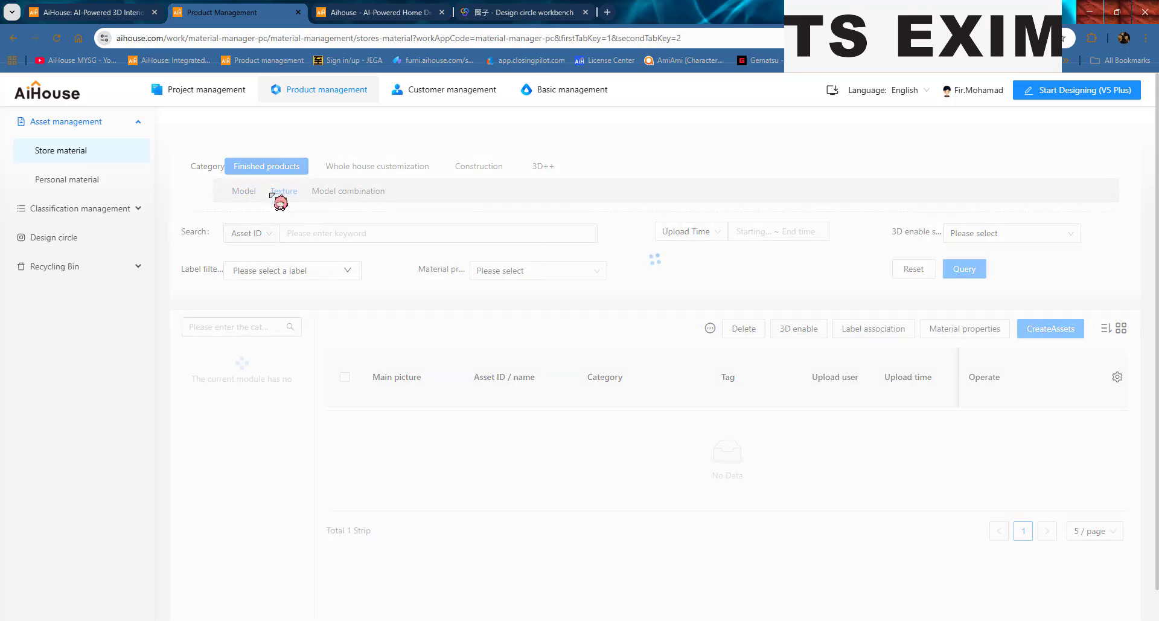
Look at the store categories in classification management and return to the store material list.
{"action": "left_click", "coordinate": [84, 209]}
{"action": "left_click", "coordinate": [64, 238]}
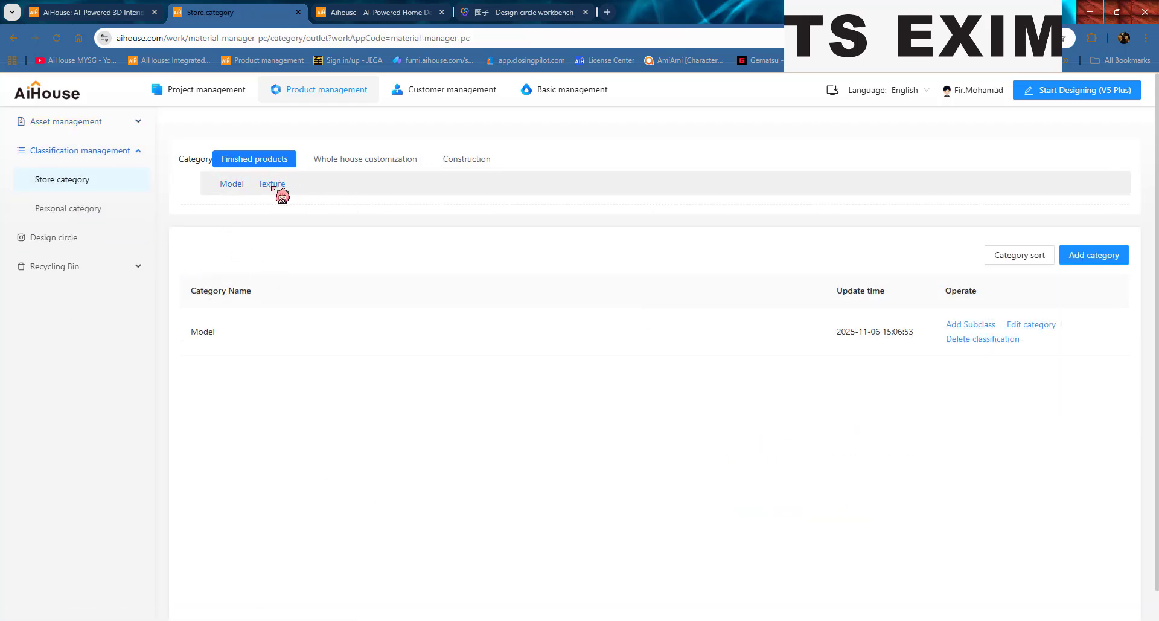
{"action": "left_click", "coordinate": [68, 125]}
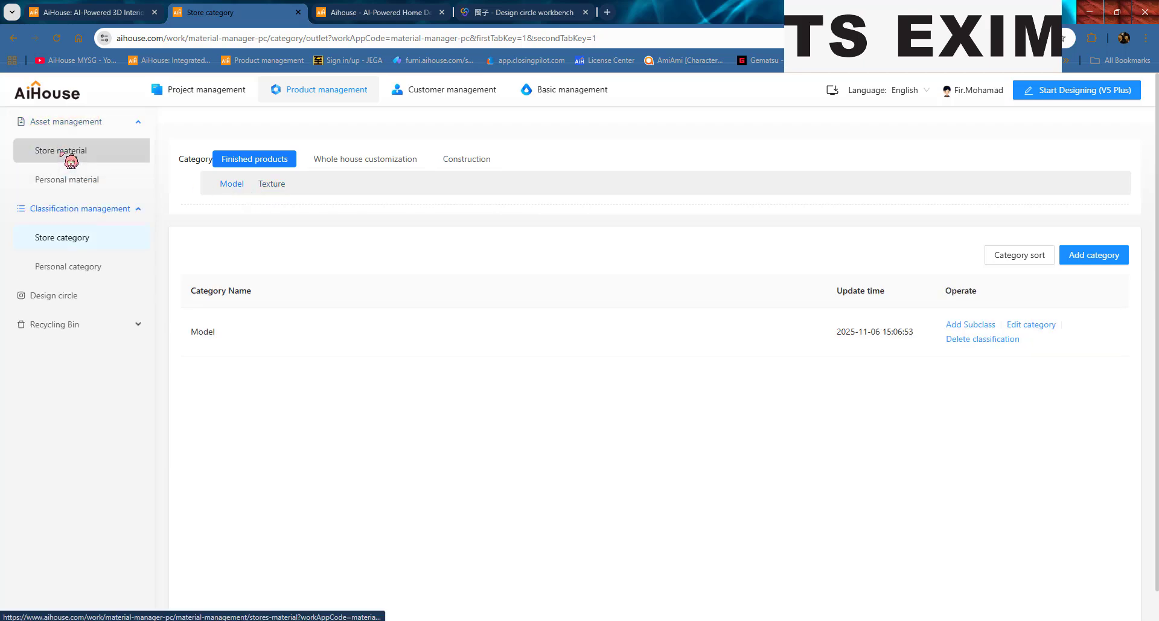
{"action": "left_click", "coordinate": [61, 153]}
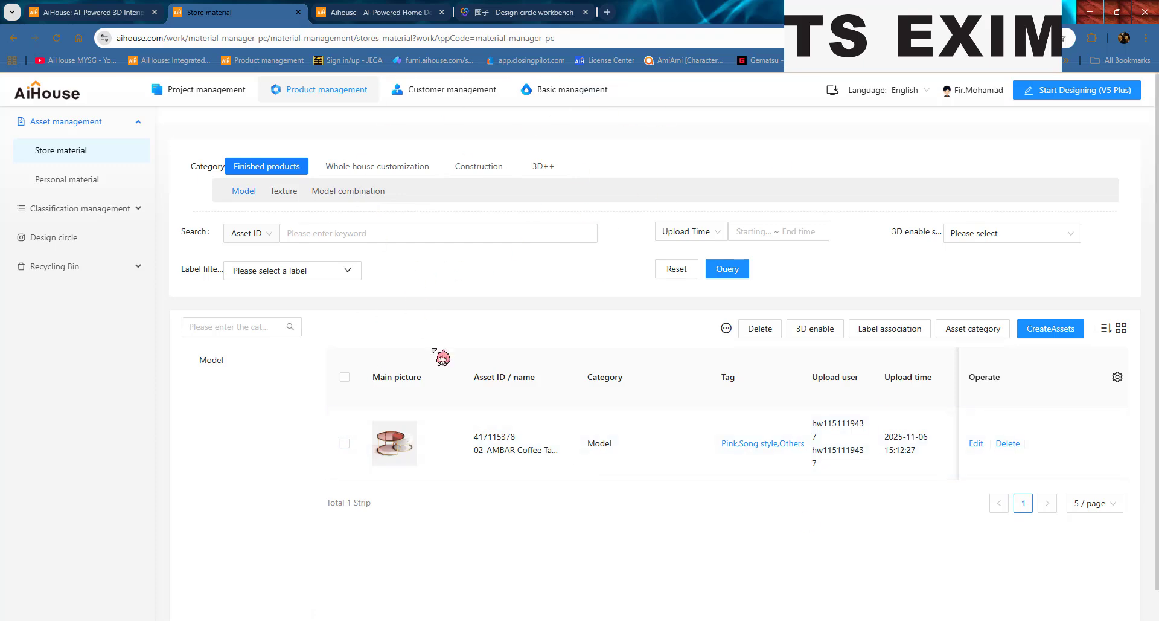
Open the Design circle workbench from product management and close the older workbench tab.
{"action": "left_click", "coordinate": [87, 236]}
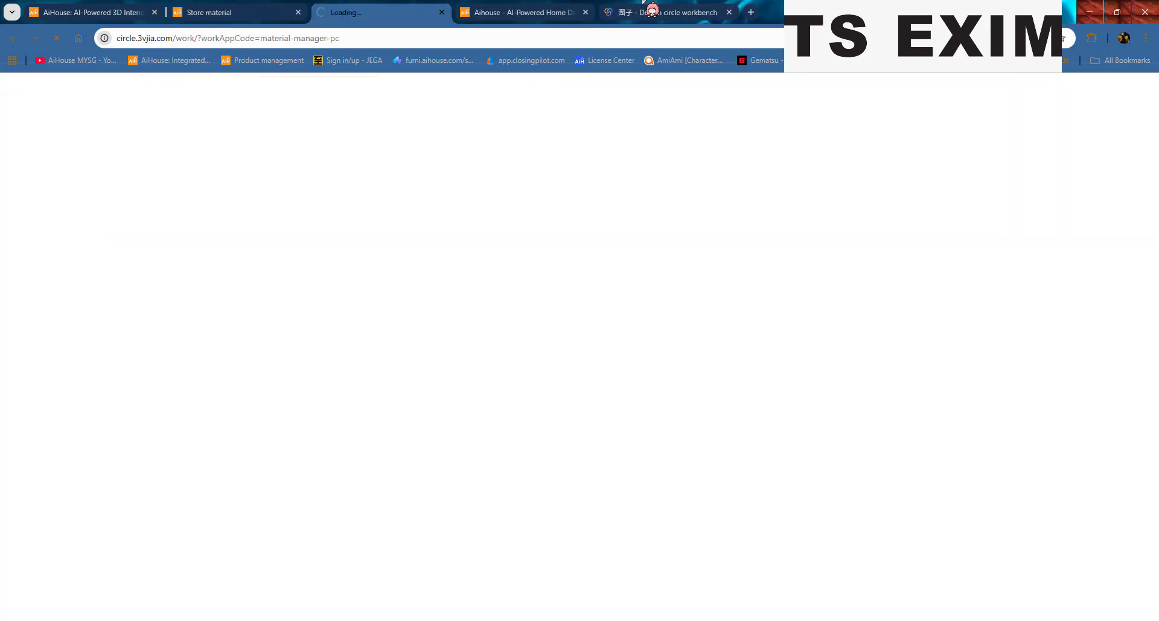
{"action": "middle_click", "coordinate": [643, 3]}
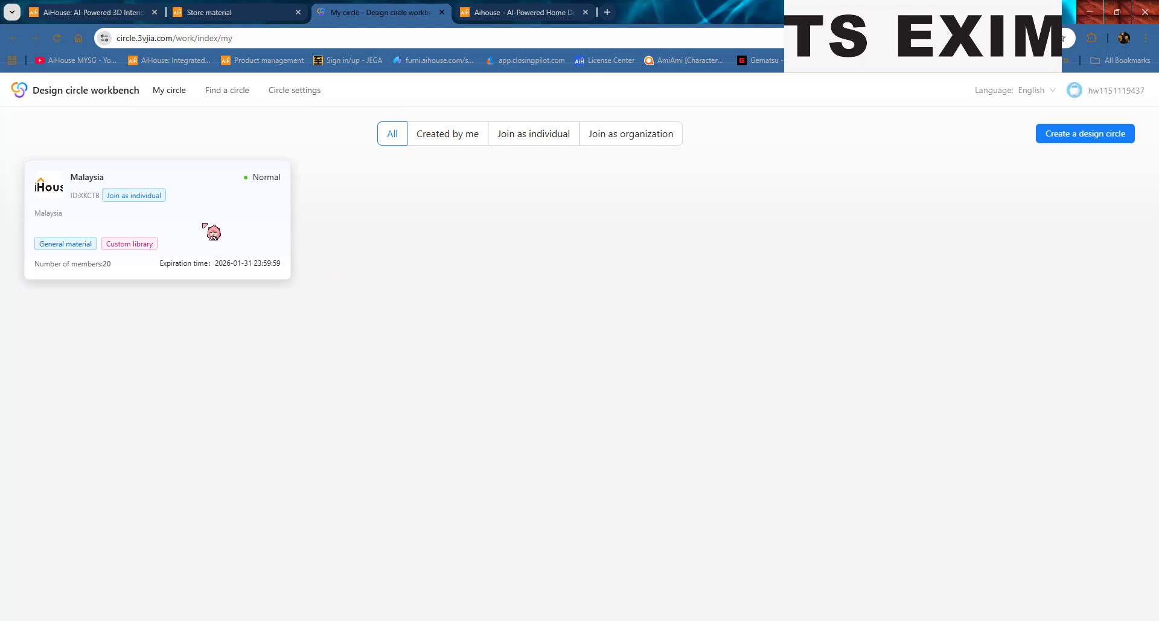
Review the design circles filtered by Created by me, Join as individual and Join as organization, and show all circles again.
{"action": "left_click", "coordinate": [454, 138]}
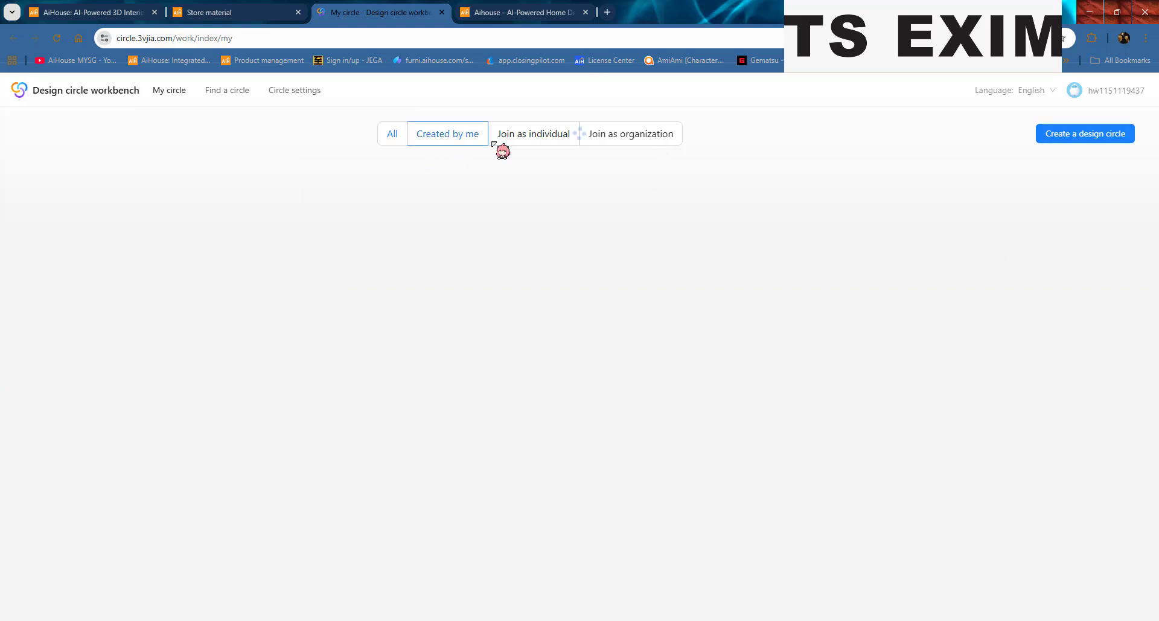
{"action": "left_click", "coordinate": [554, 139]}
{"action": "left_click", "coordinate": [648, 139]}
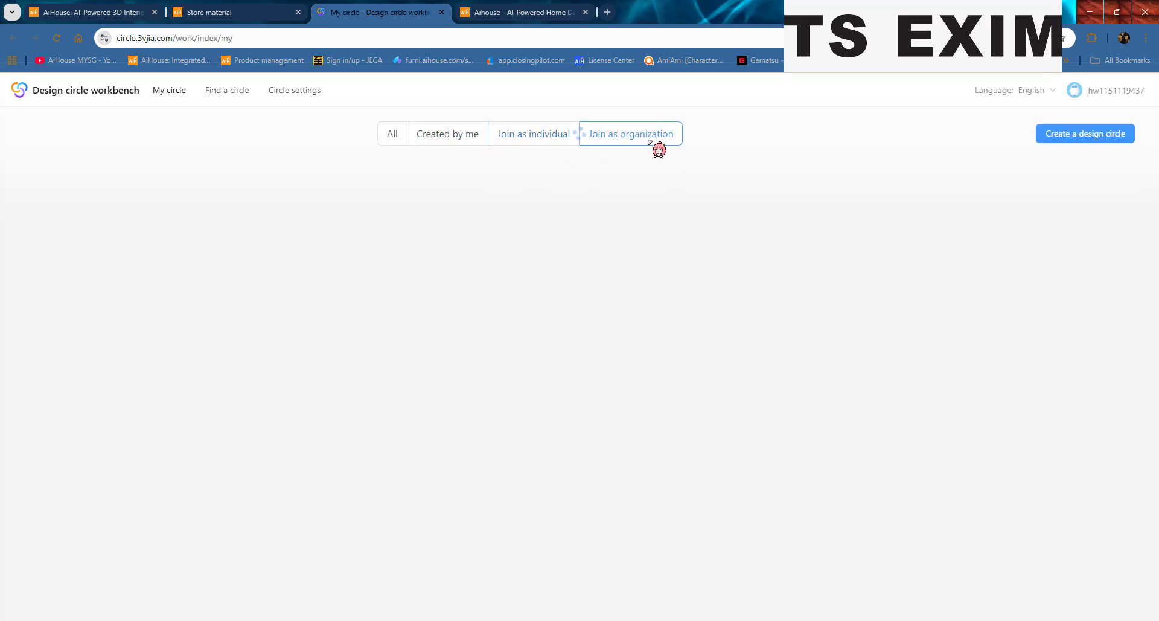
{"action": "left_click", "coordinate": [533, 137]}
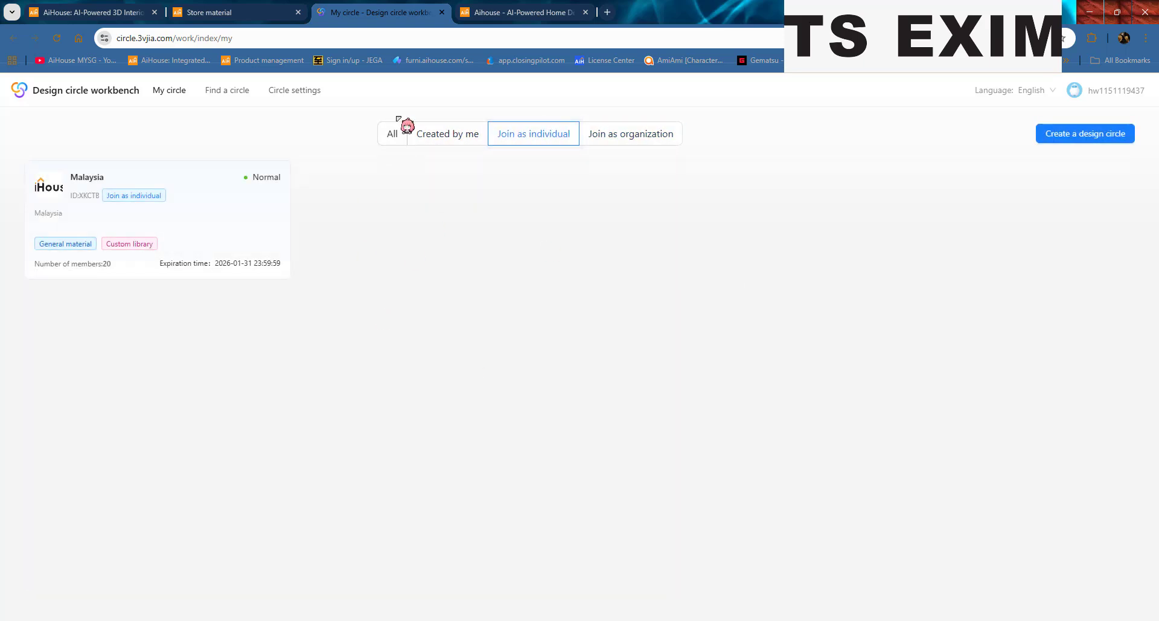
{"action": "left_click", "coordinate": [390, 135]}
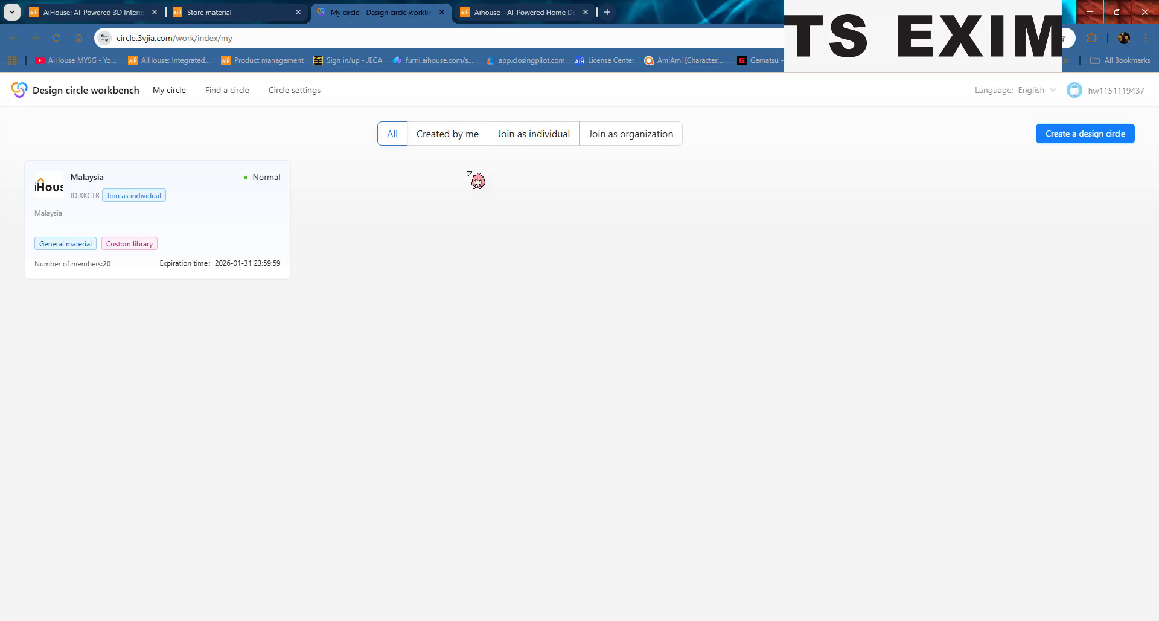
{"action": "left_click", "coordinate": [390, 145]}
Start creating a design circle and enter Anything as its circle name.
{"action": "left_click", "coordinate": [1066, 140]}
{"action": "left_click", "coordinate": [1066, 141]}
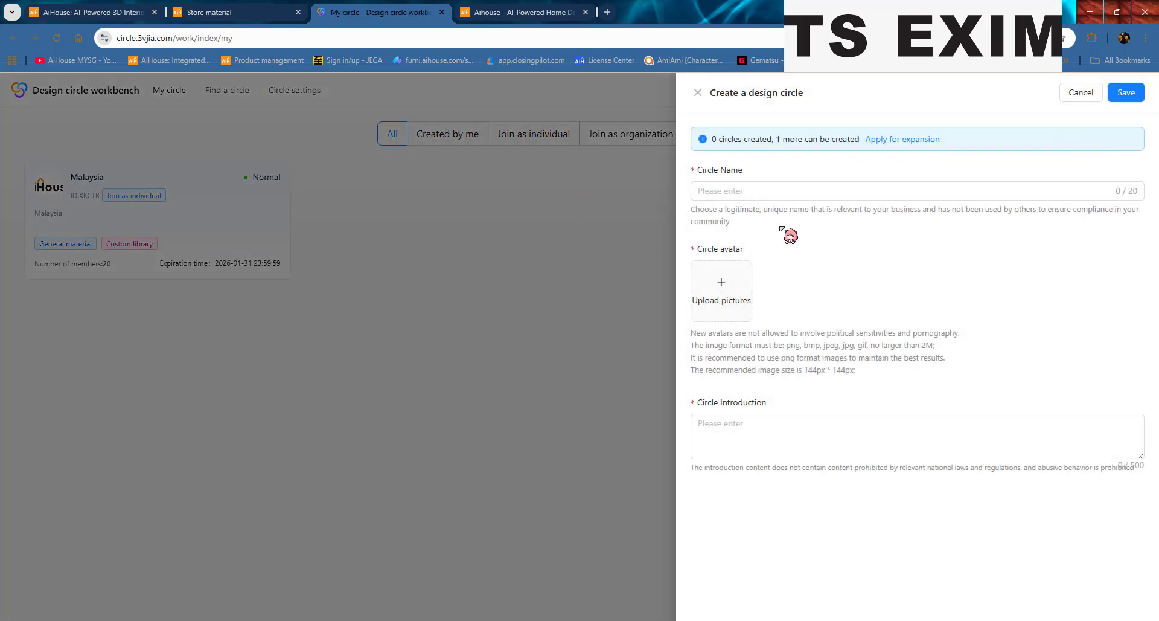
{"action": "left_click", "coordinate": [797, 192]}
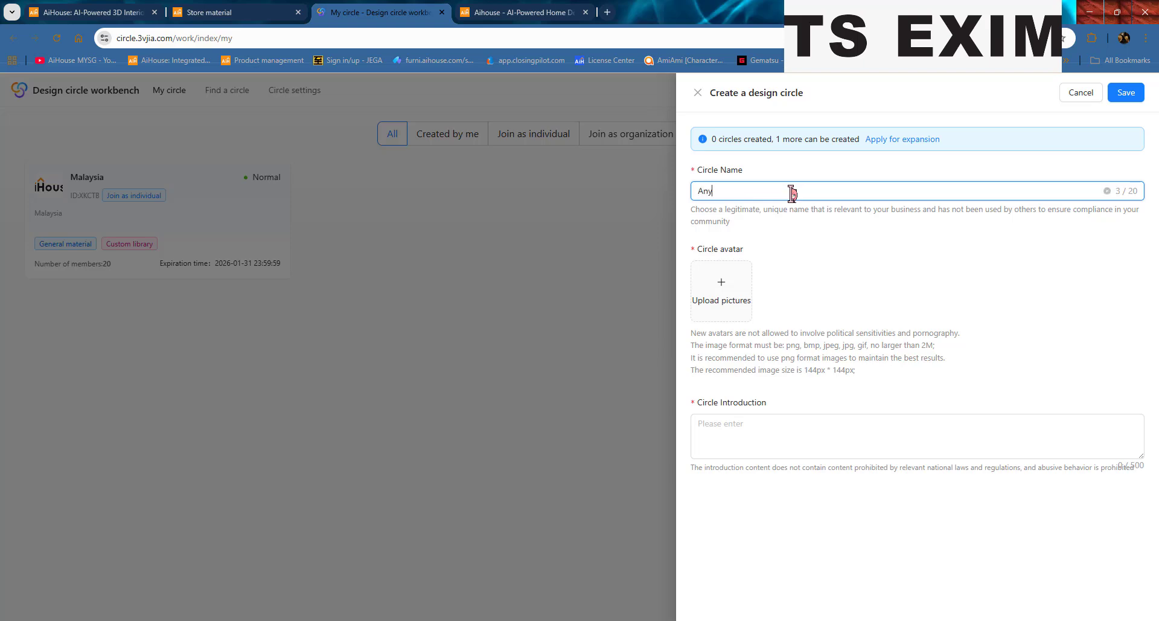
Upload batman-logo-png_seeklogo-17070.png as the circle avatar and shrink the logo to fit inside the crop frame.
{"action": "left_click", "coordinate": [727, 299]}
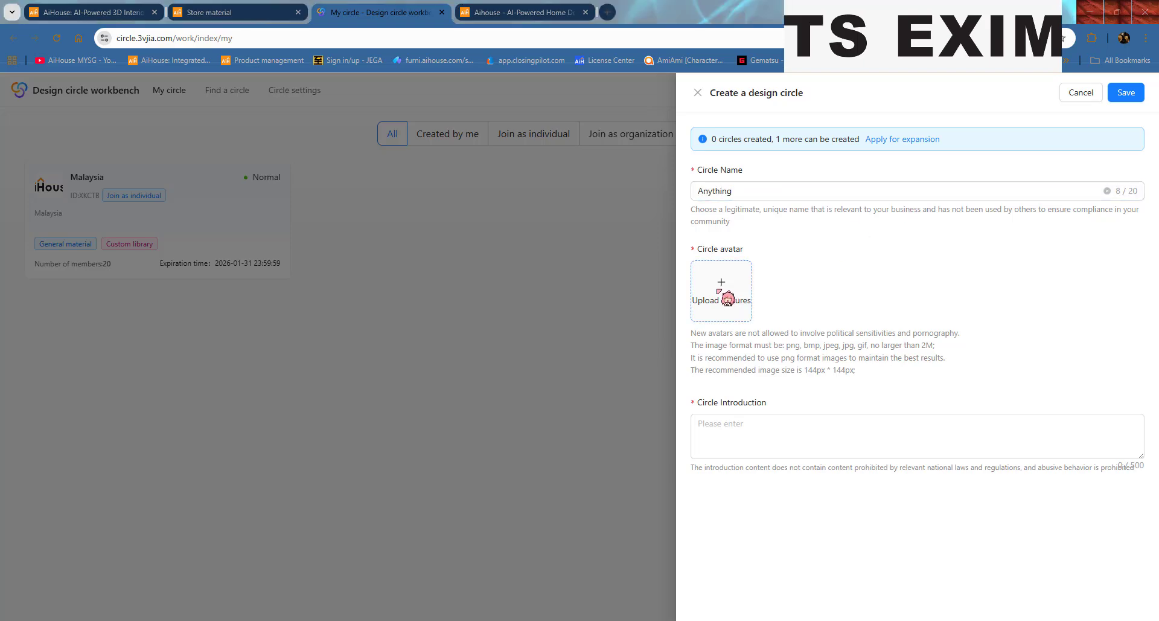
{"action": "scroll", "coordinate": [466, 156], "scroll_direction": "down", "scroll_amount": 5}
{"action": "left_click", "coordinate": [528, 106]}
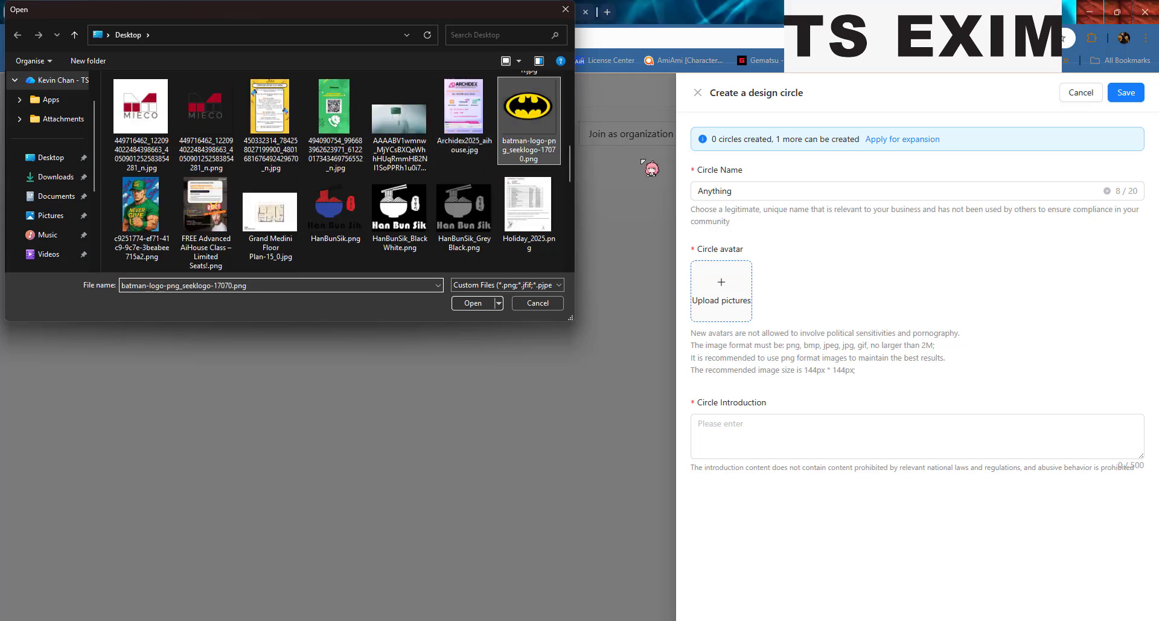
{"action": "key", "text": "Return"}
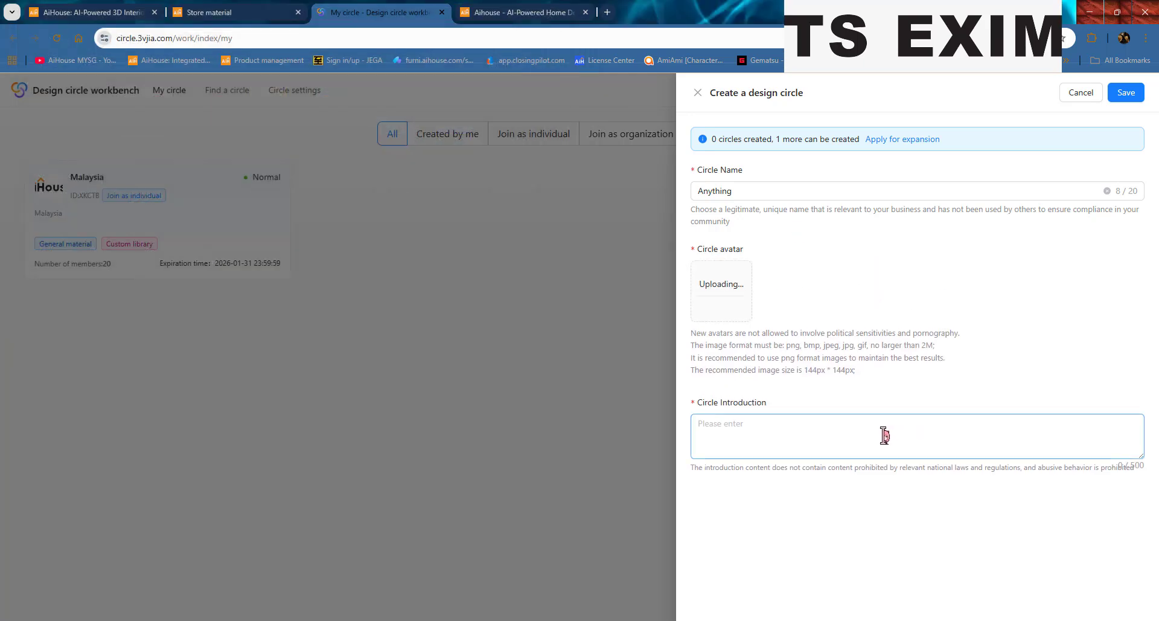
{"action": "left_click", "coordinate": [882, 435]}
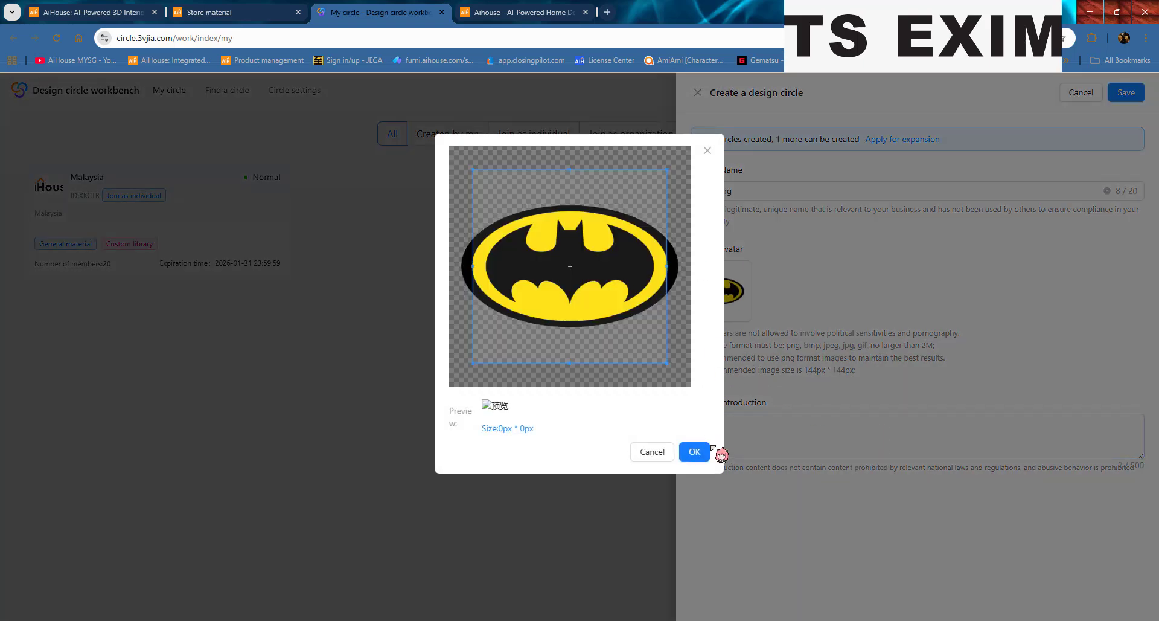
{"action": "scroll", "coordinate": [604, 269], "scroll_direction": "down", "scroll_amount": 3}
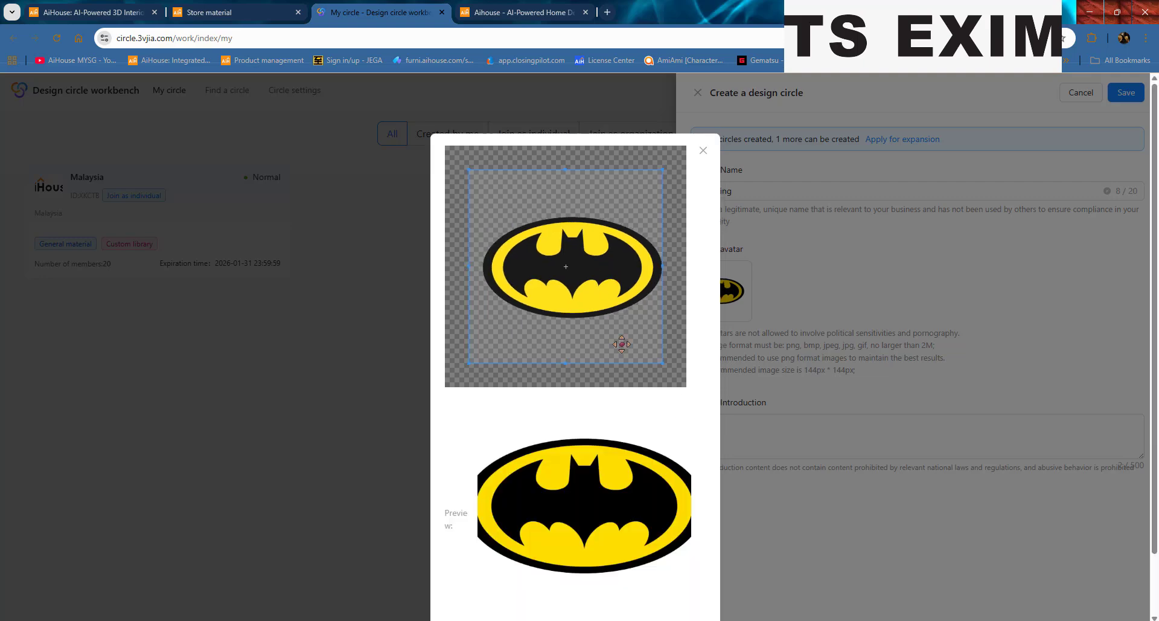
{"action": "scroll", "coordinate": [663, 410], "scroll_direction": "down", "scroll_amount": 2}
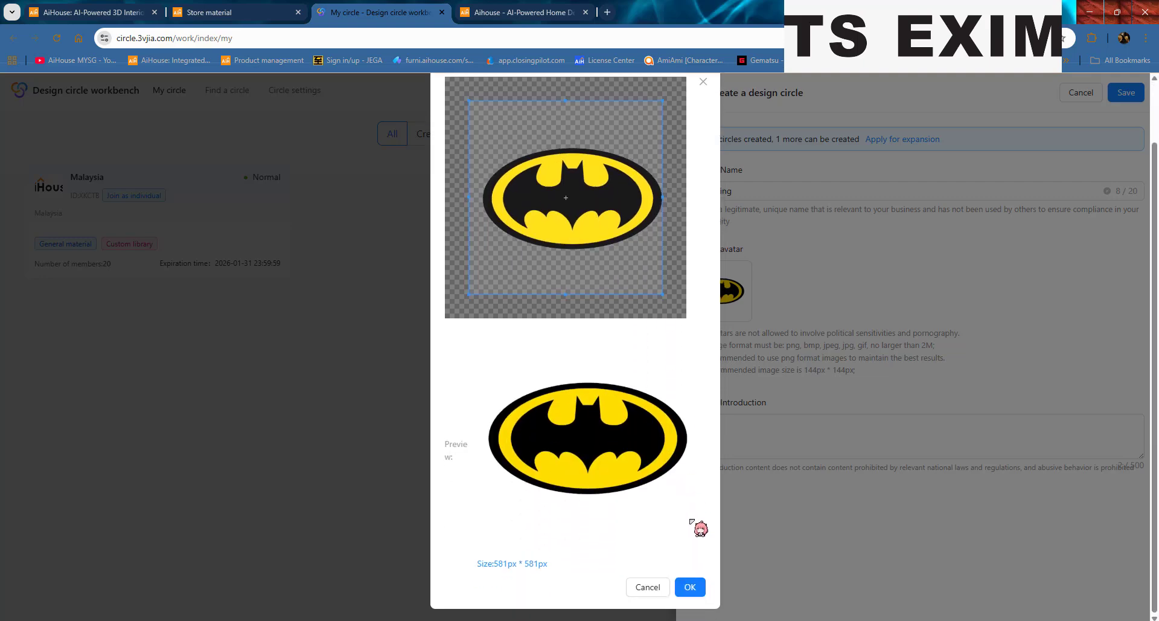
{"action": "left_click", "coordinate": [691, 588]}
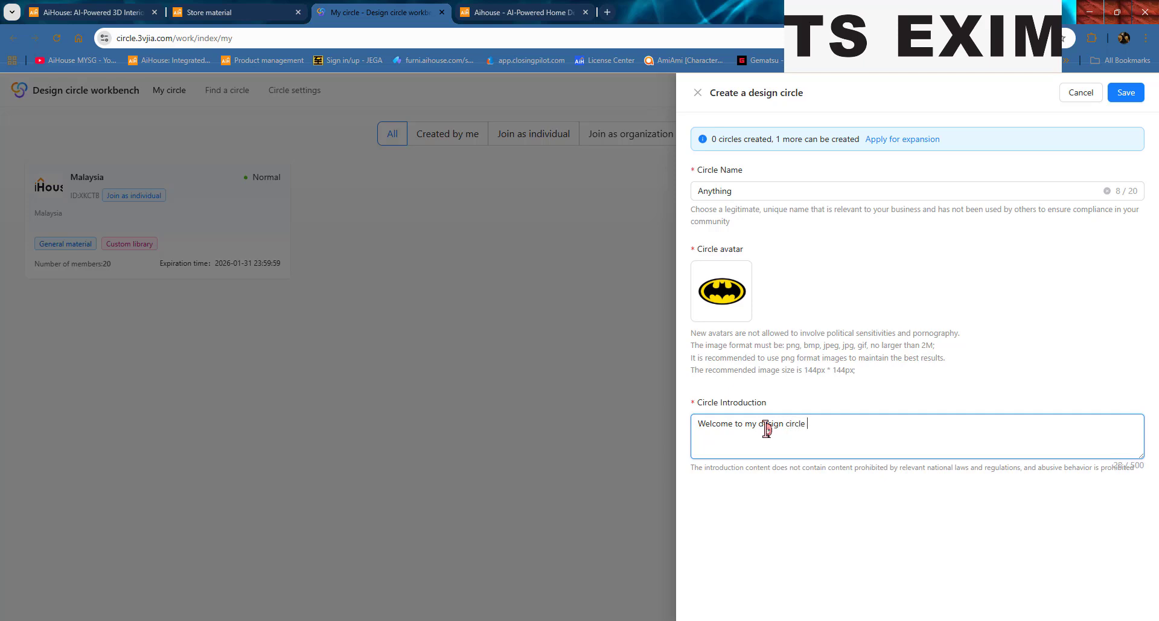
Enter the circle introduction "Welcome to my design circle" and save the new circle.
{"action": "left_click", "coordinate": [1126, 94]}
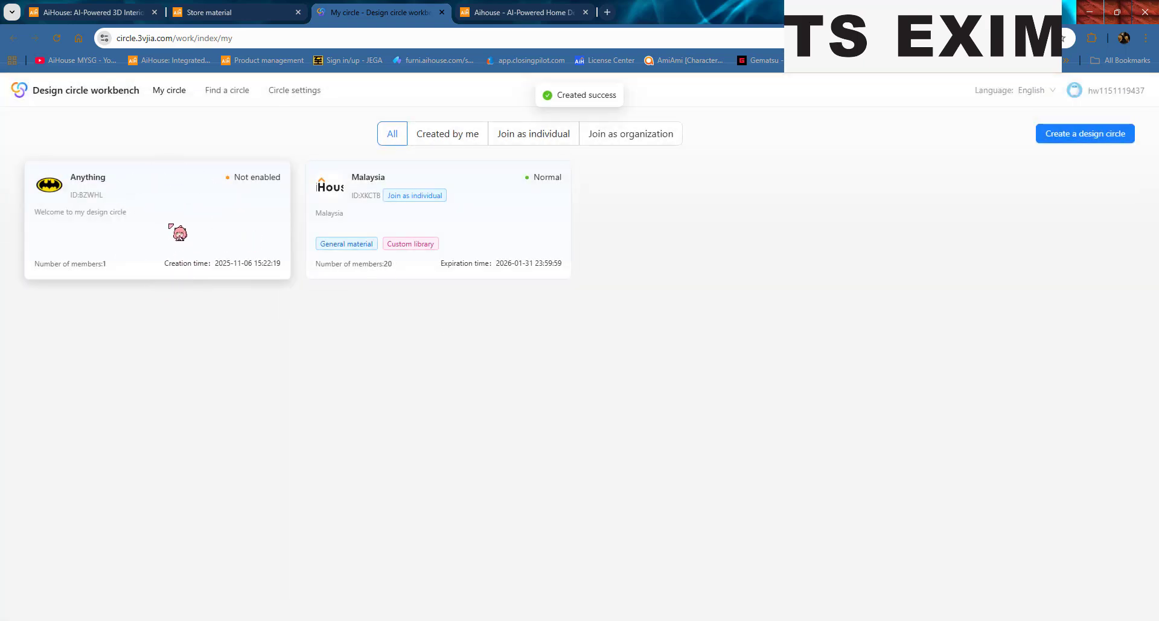
{"action": "key", "text": "ctrl"}
{"action": "key", "text": "ctrl"}
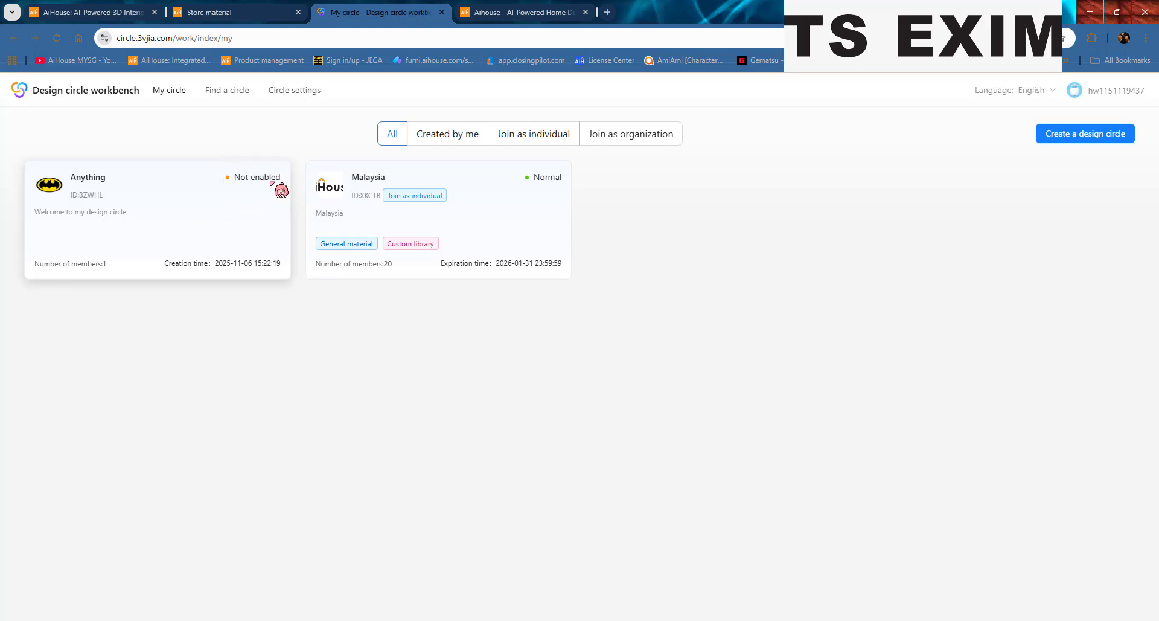
{"action": "key", "text": "ctrl"}
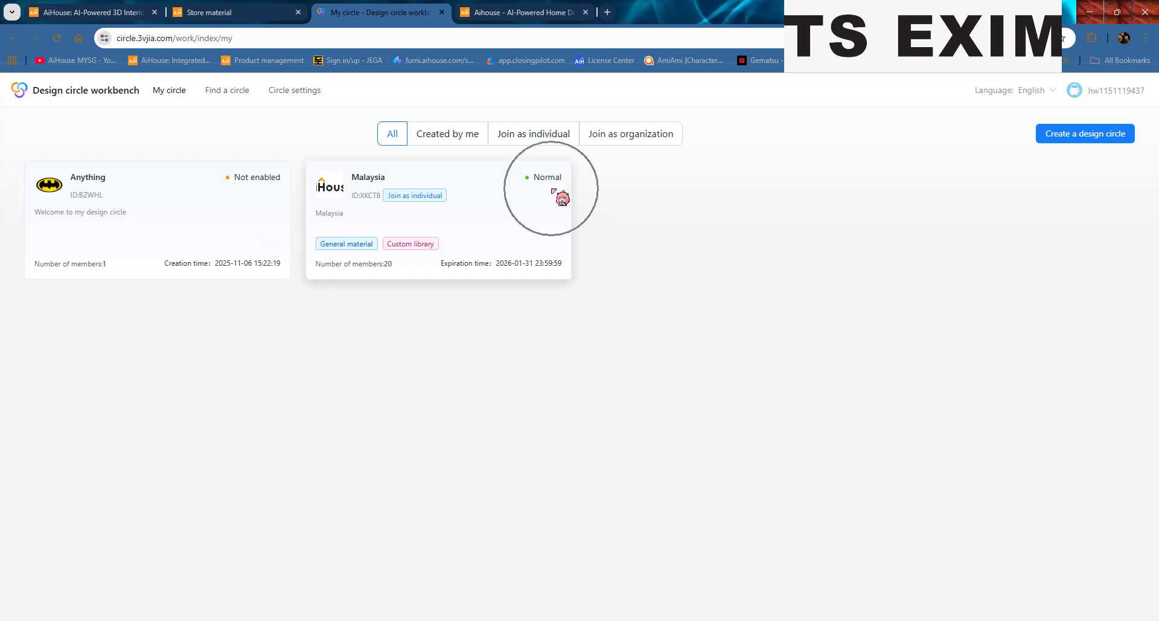
Open the Anything circle's settings and examine its circle information and the function options, including joining the circle without trial.
{"action": "left_click", "coordinate": [179, 221]}
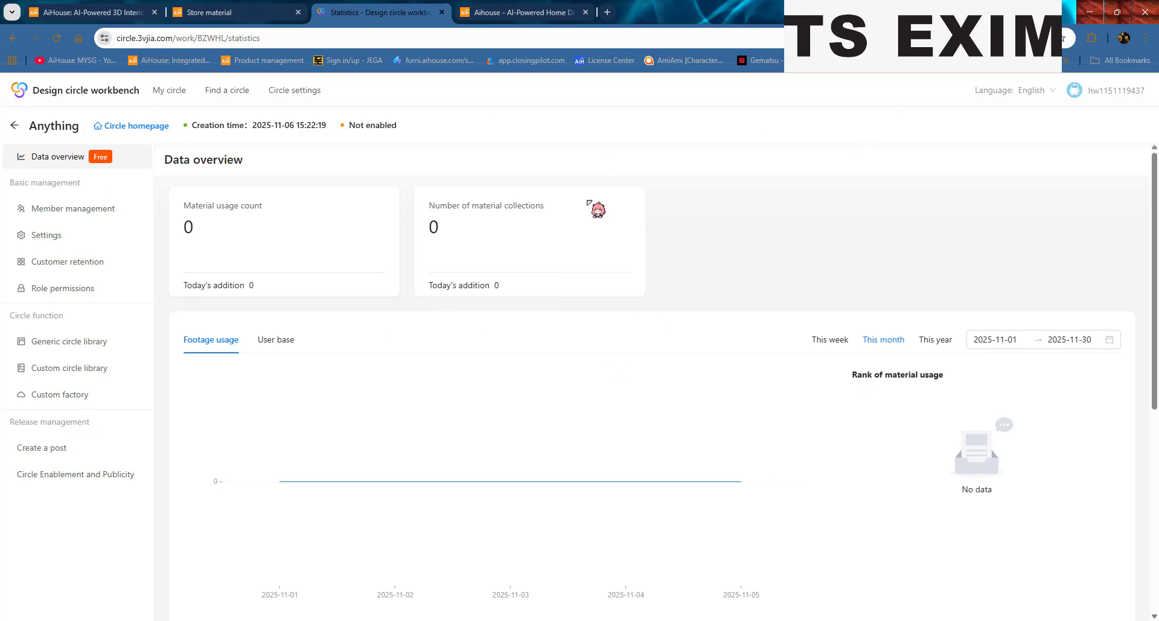
{"action": "left_click", "coordinate": [62, 242]}
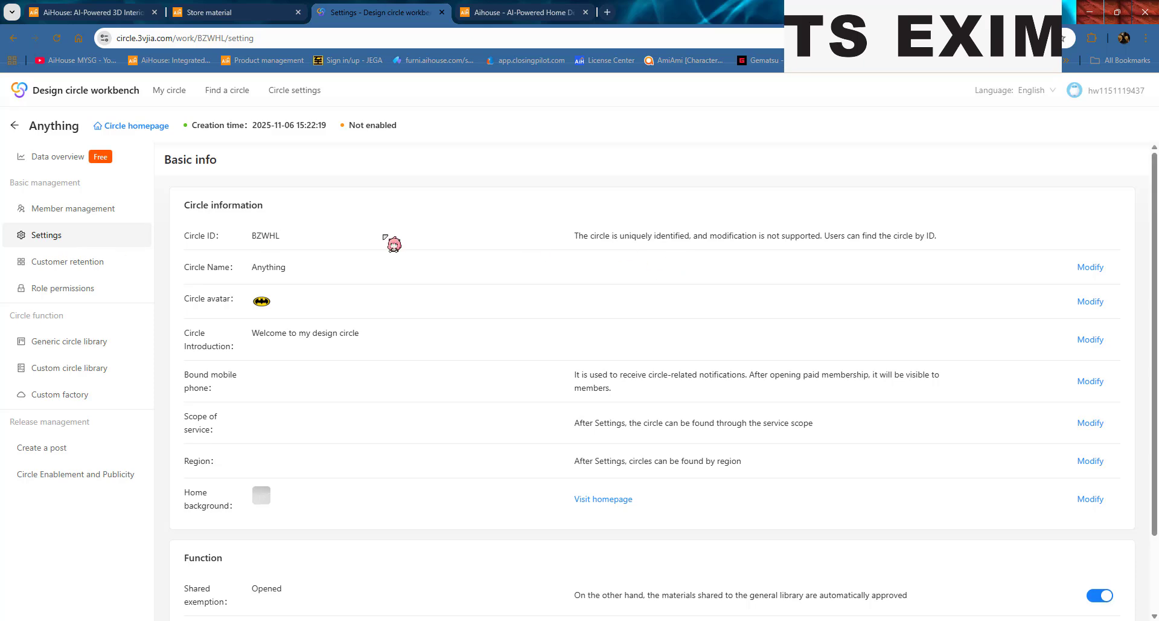
{"action": "scroll", "coordinate": [362, 251], "scroll_direction": "down", "scroll_amount": 1}
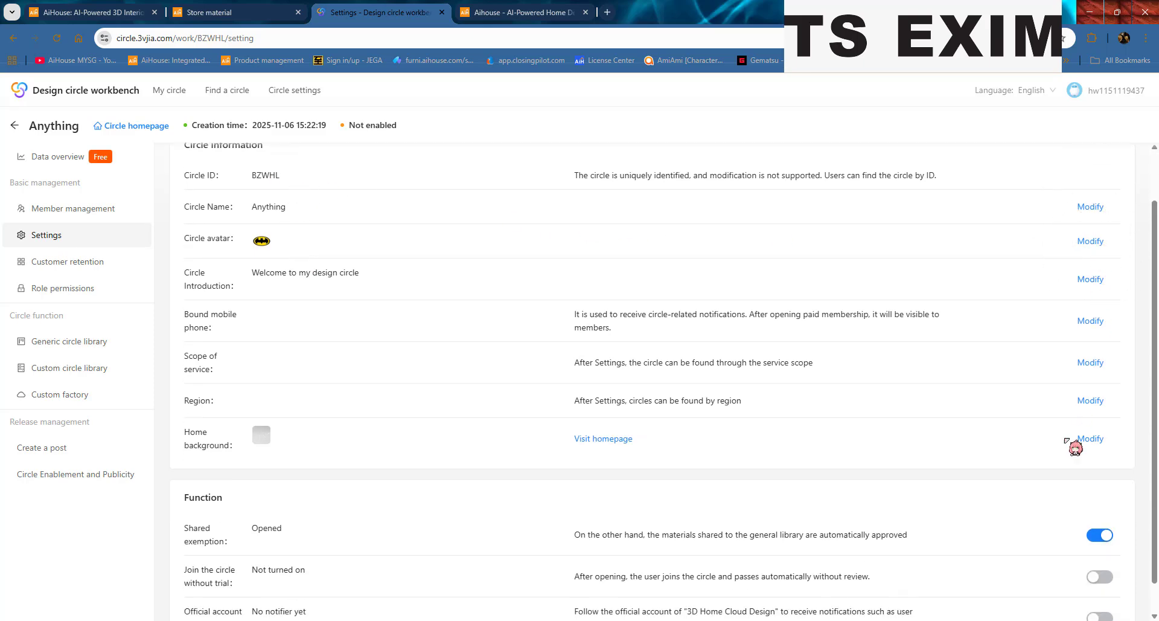
{"action": "scroll", "coordinate": [829, 425], "scroll_direction": "down", "scroll_amount": 1}
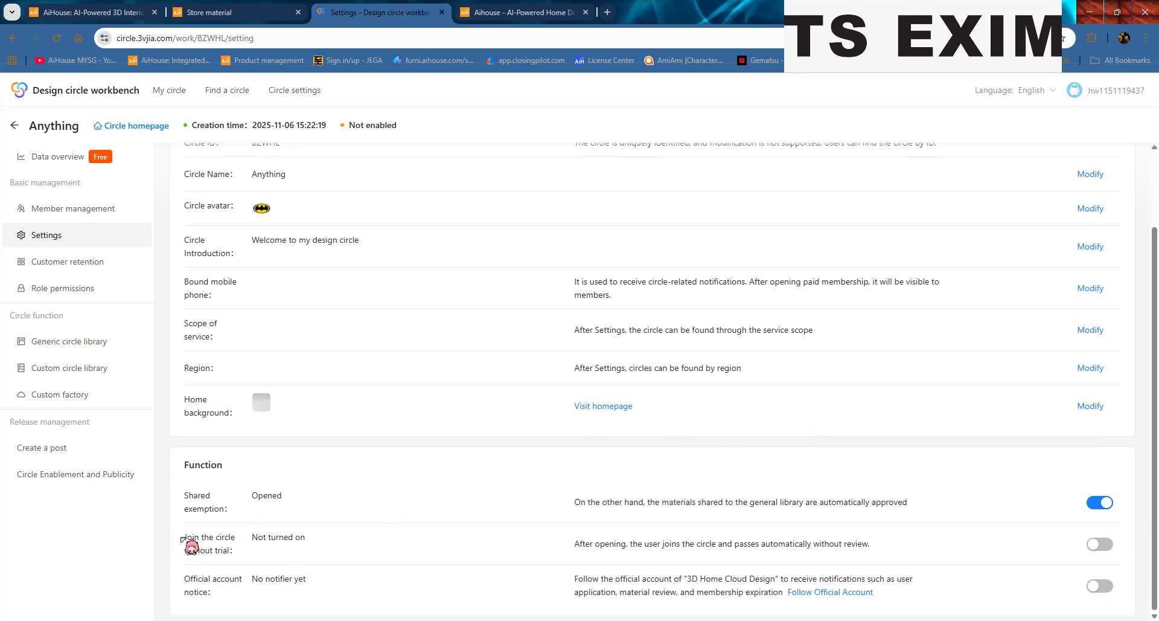
{"action": "mouse_move", "coordinate": [183, 538]}
{"action": "left_mouse_down"}
{"action": "mouse_move", "coordinate": [314, 541]}
{"action": "mouse_move", "coordinate": [319, 552]}
{"action": "mouse_move", "coordinate": [185, 544]}
{"action": "left_mouse_up"}
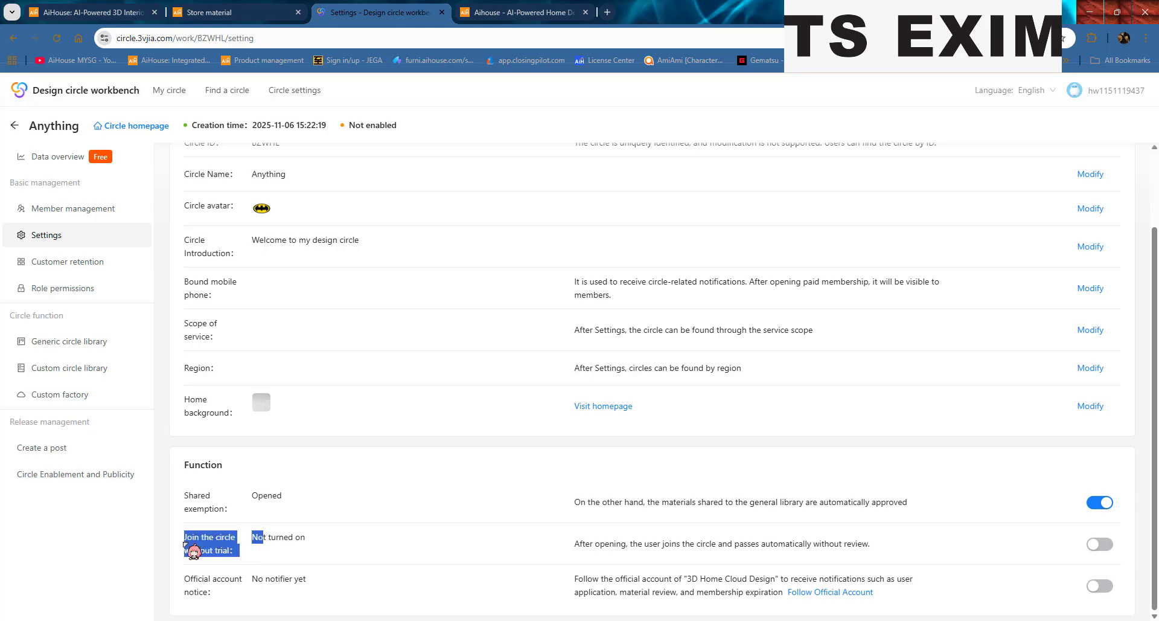
{"action": "left_click", "coordinate": [280, 559]}
{"action": "key", "text": "ctrl+a"}
{"action": "left_click", "coordinate": [333, 552]}
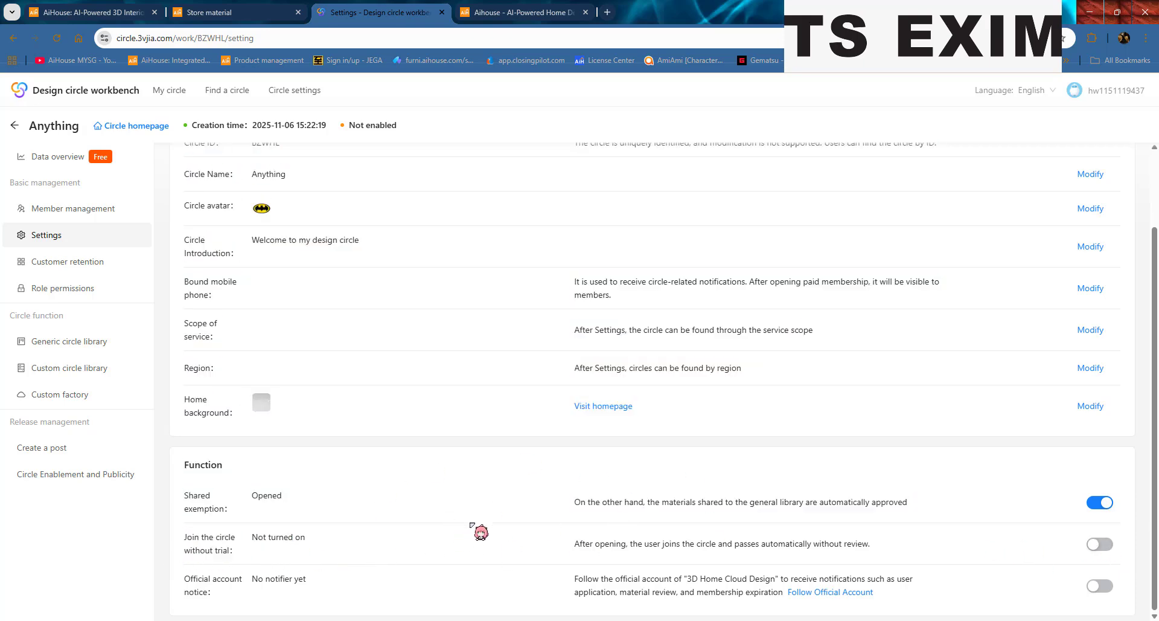
{"action": "key", "text": "ctrl"}
{"action": "key", "text": "ctrl"}
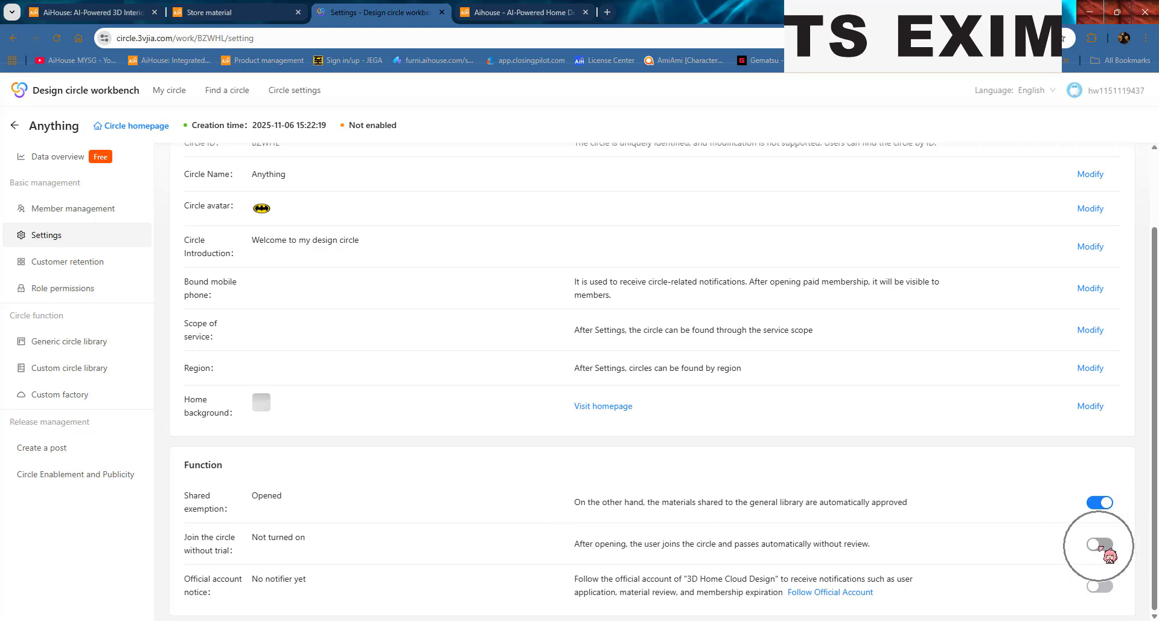
Look at the circle's customer retention page and review the preset roles and descriptions under role permissions.
{"action": "left_click", "coordinate": [67, 263]}
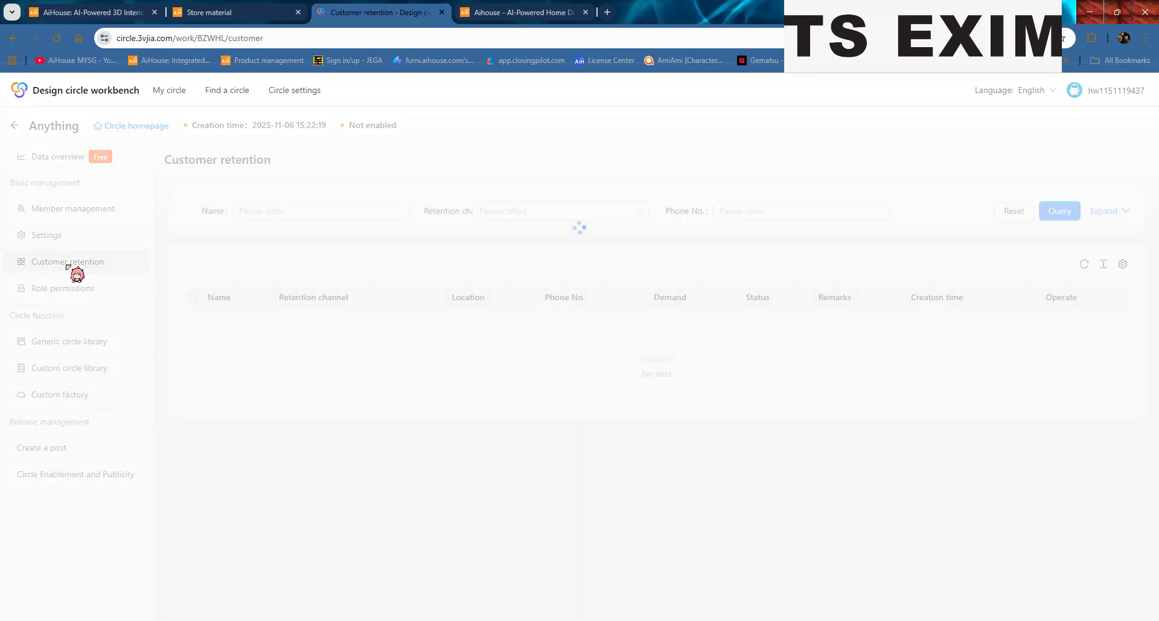
{"action": "left_click", "coordinate": [47, 288]}
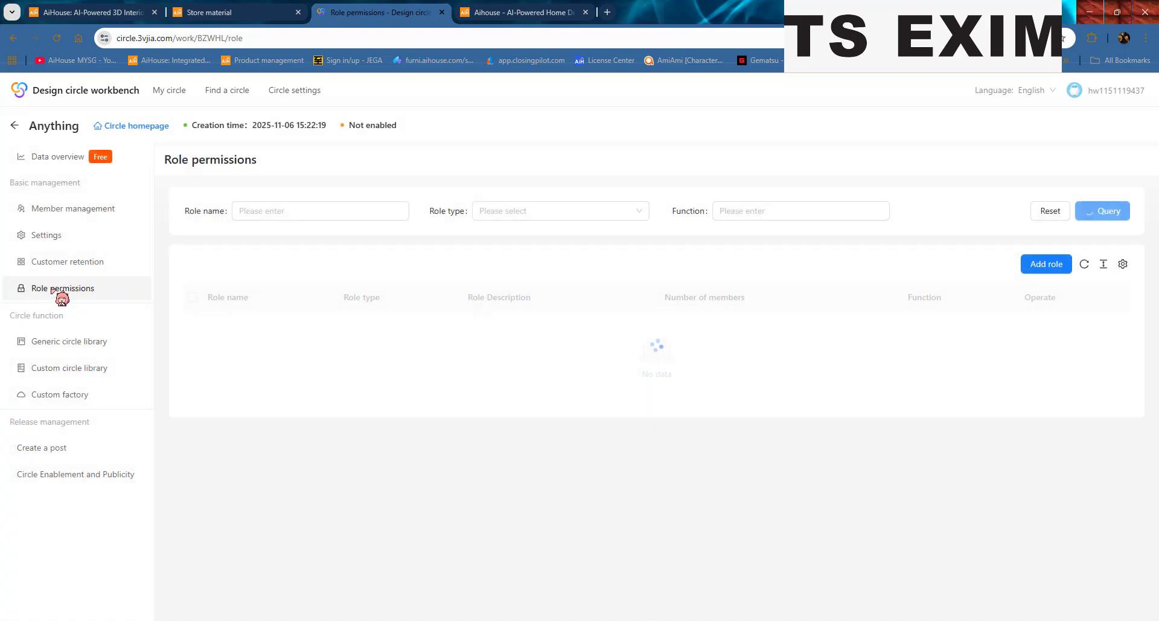
{"action": "scroll", "coordinate": [417, 410], "scroll_direction": "down", "scroll_amount": 2}
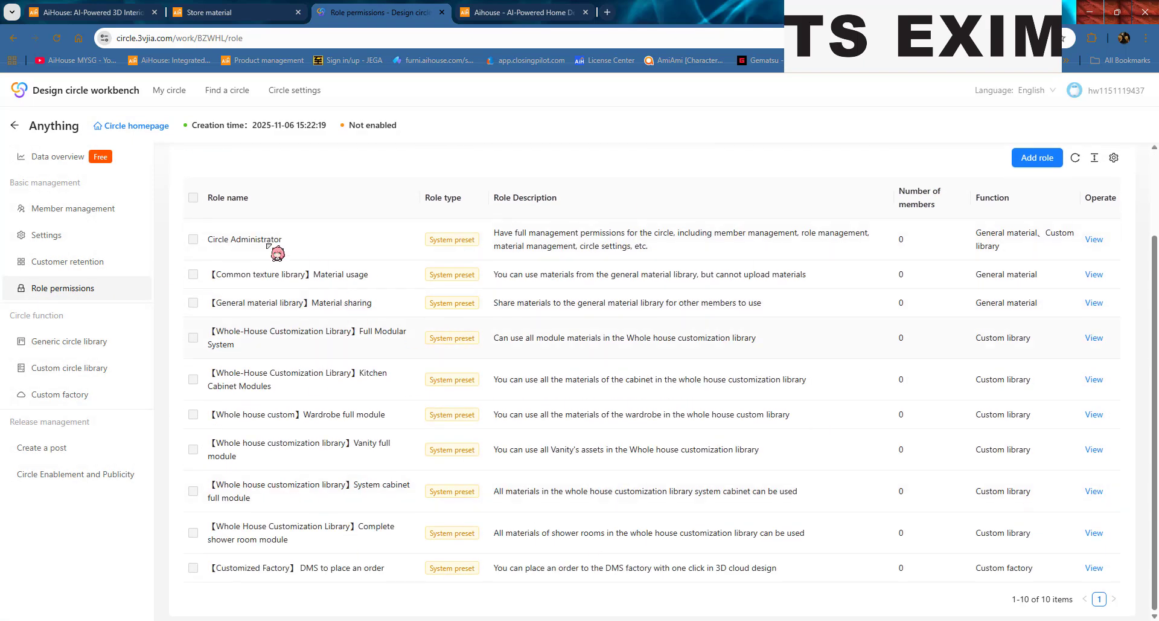
{"action": "left_click_drag", "start_coordinate": [209, 239], "coordinate": [430, 242]}
{"action": "left_click", "coordinate": [315, 256]}
{"action": "left_click_drag", "start_coordinate": [289, 272], "coordinate": [389, 588]}
{"action": "left_click", "coordinate": [389, 588]}
{"action": "scroll", "coordinate": [603, 382], "scroll_direction": "up", "scroll_amount": 3}
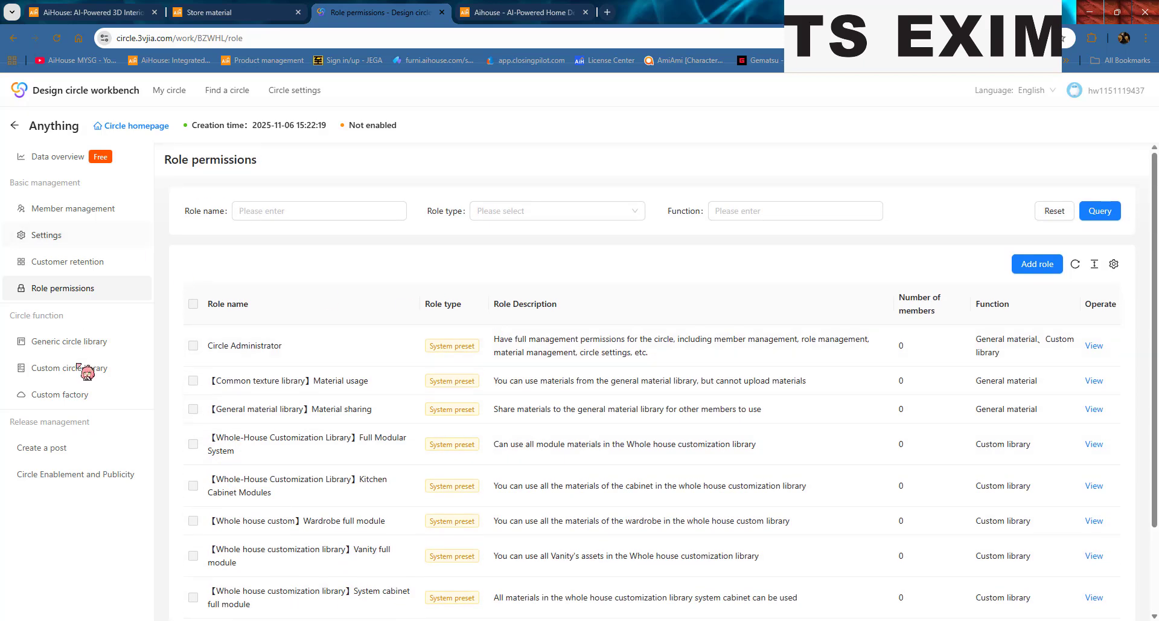
Compare the descriptions of the circle's Generic circle library, Custom factory and Custom circle library functions.
{"action": "left_click", "coordinate": [75, 342]}
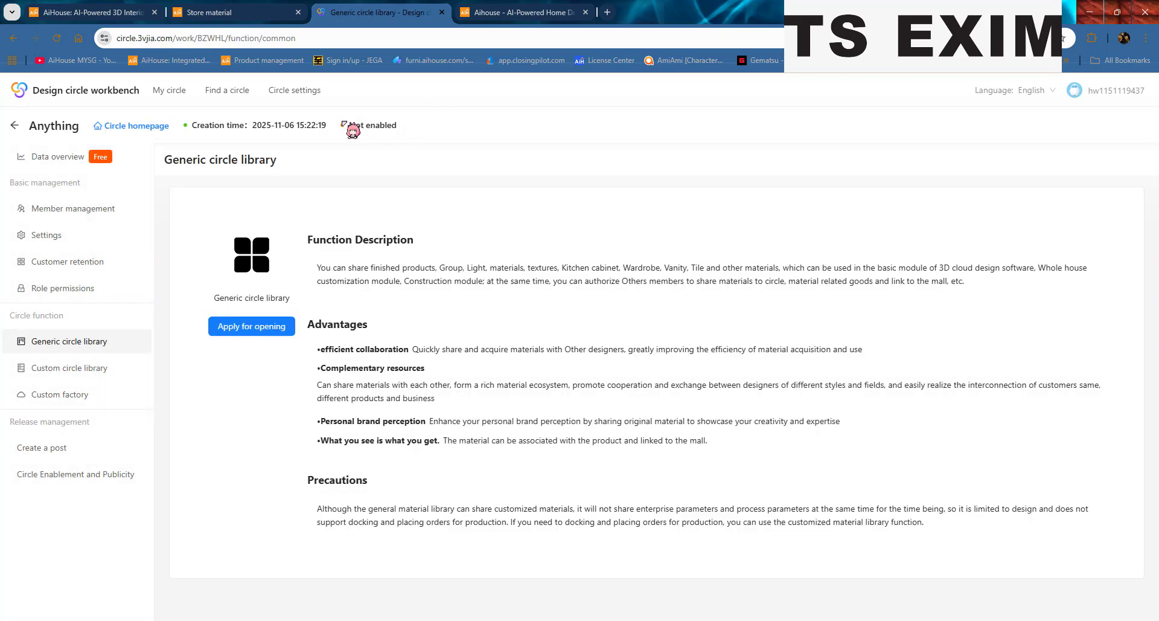
{"action": "left_click", "coordinate": [67, 397]}
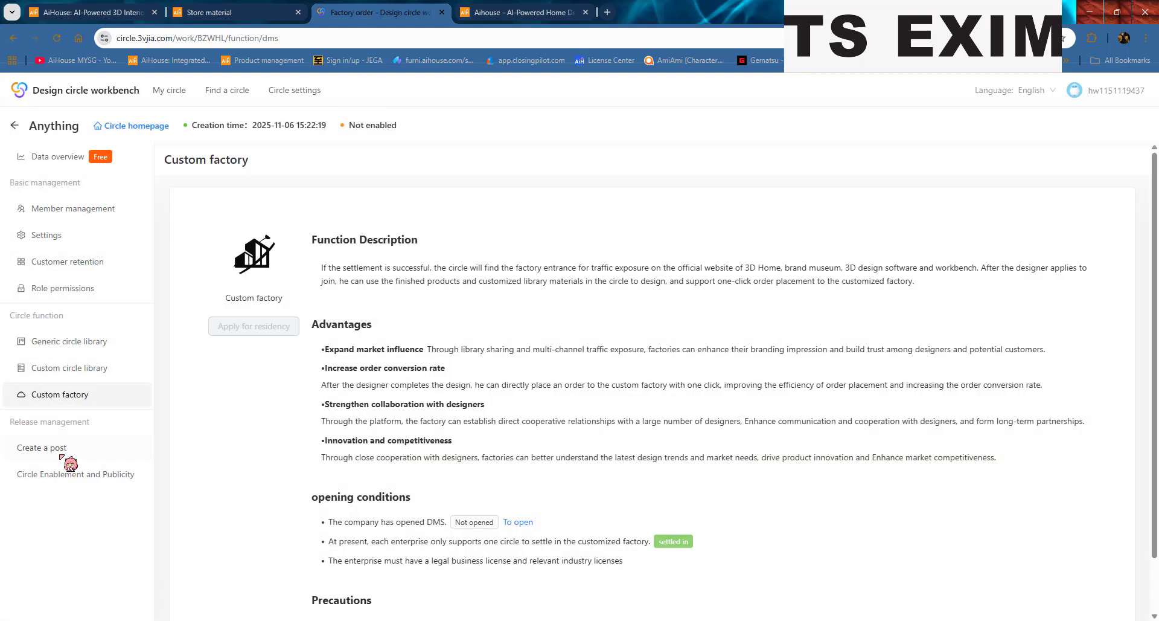
{"action": "left_click", "coordinate": [70, 372]}
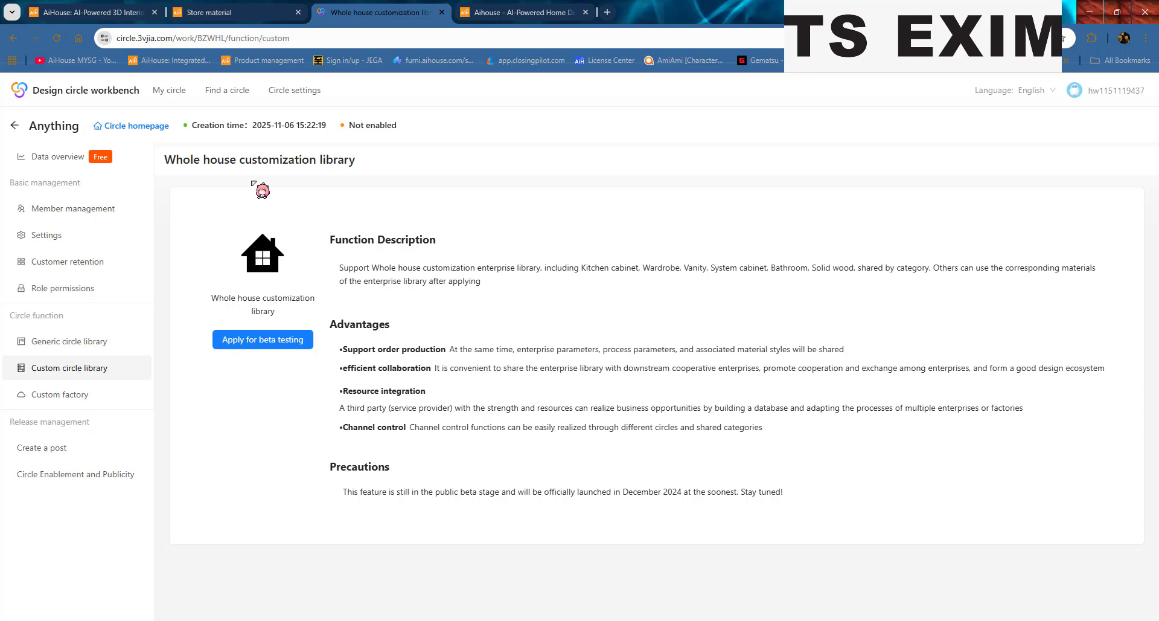
Apply for opening the Generic circle library and check its member capacity.
{"action": "left_click", "coordinate": [84, 342]}
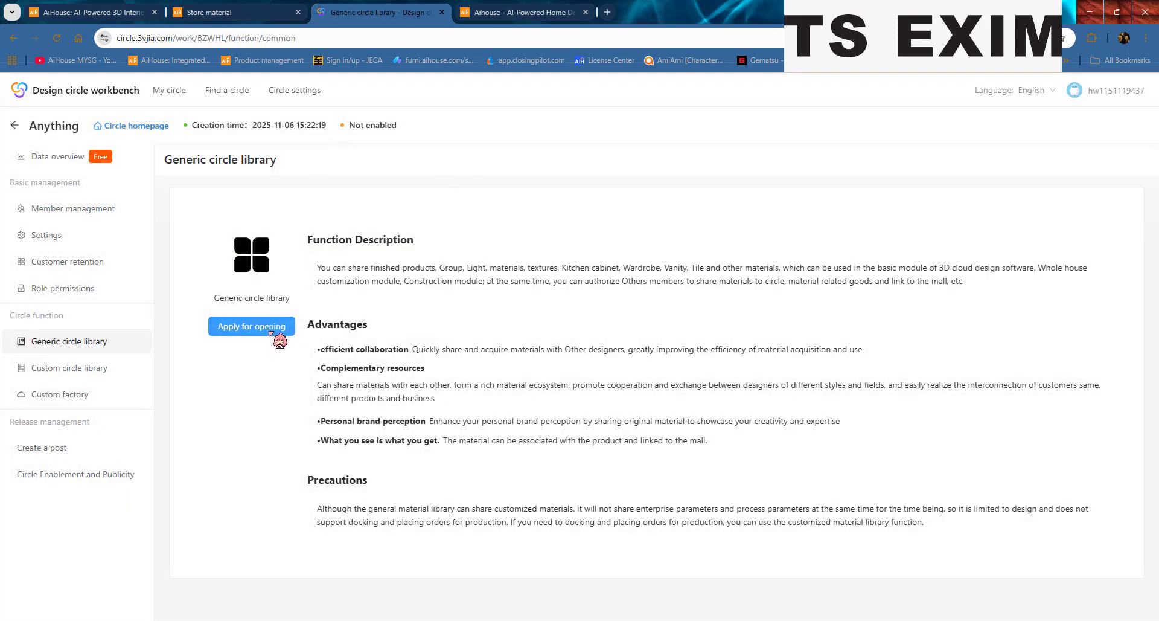
{"action": "left_click", "coordinate": [270, 331]}
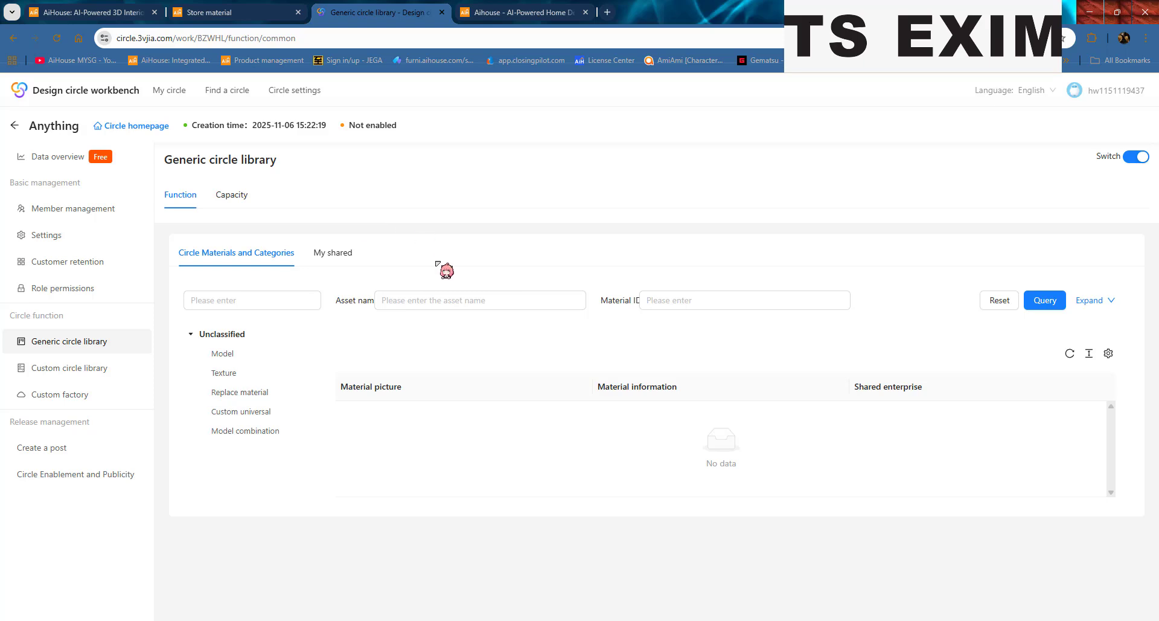
{"action": "left_click", "coordinate": [242, 195]}
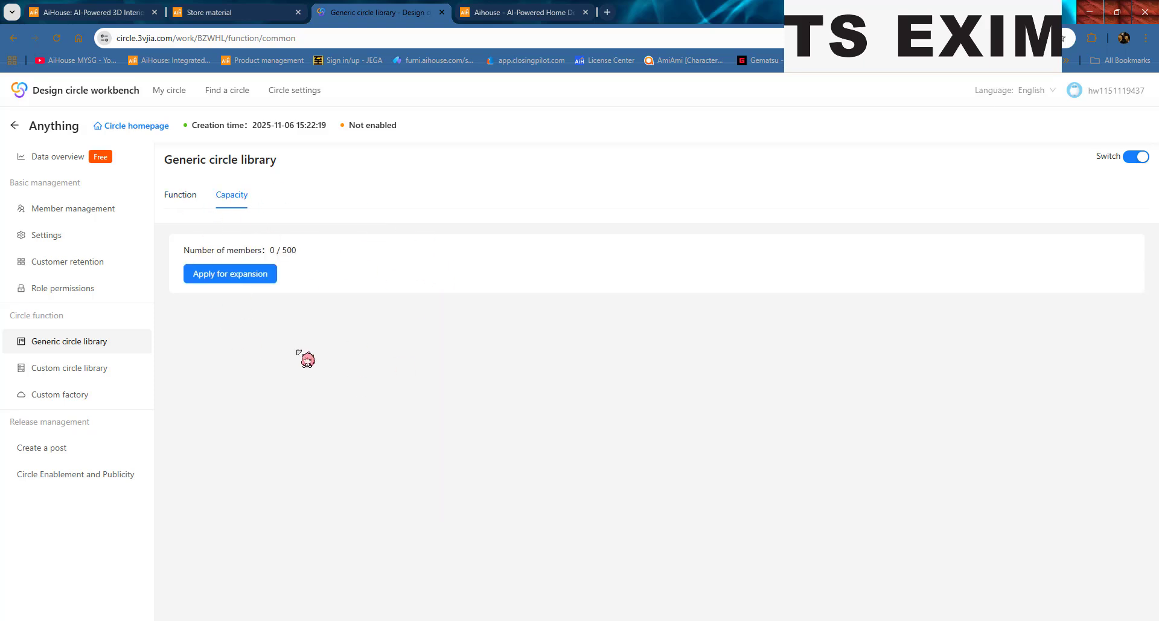
{"action": "left_click_drag", "start_coordinate": [313, 255], "coordinate": [182, 254]}
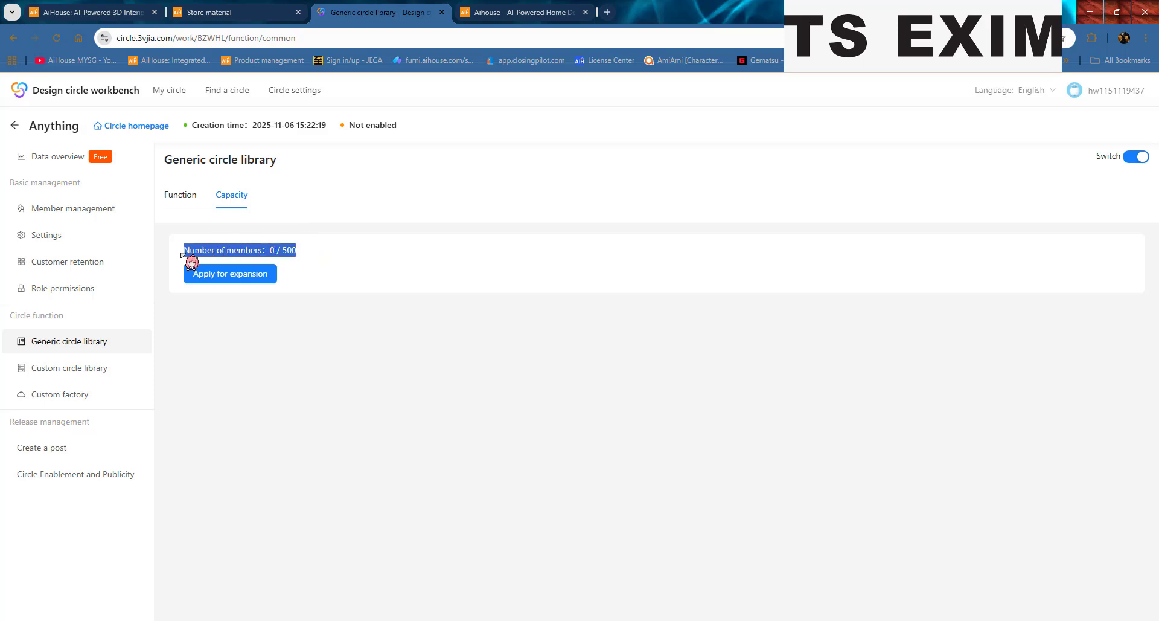
{"action": "key", "text": "ctrl"}
{"action": "key", "text": "ctrl"}
{"action": "left_click", "coordinate": [341, 212]}
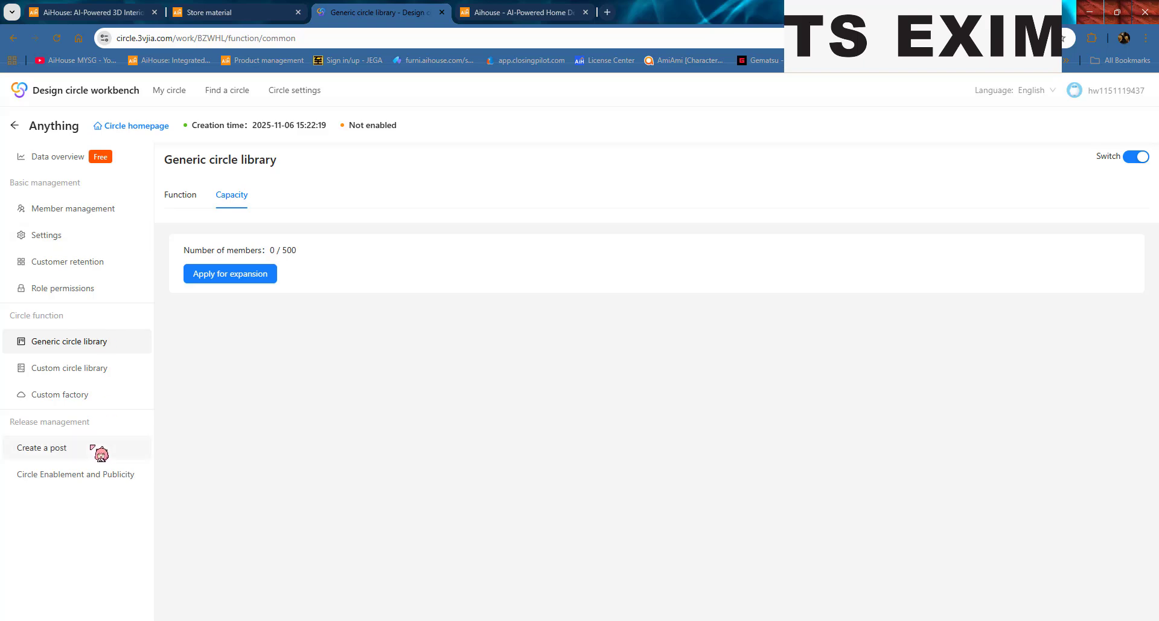
Open the circle's enablement and publicity settings and check whether the circle is enabled.
{"action": "left_click", "coordinate": [84, 474]}
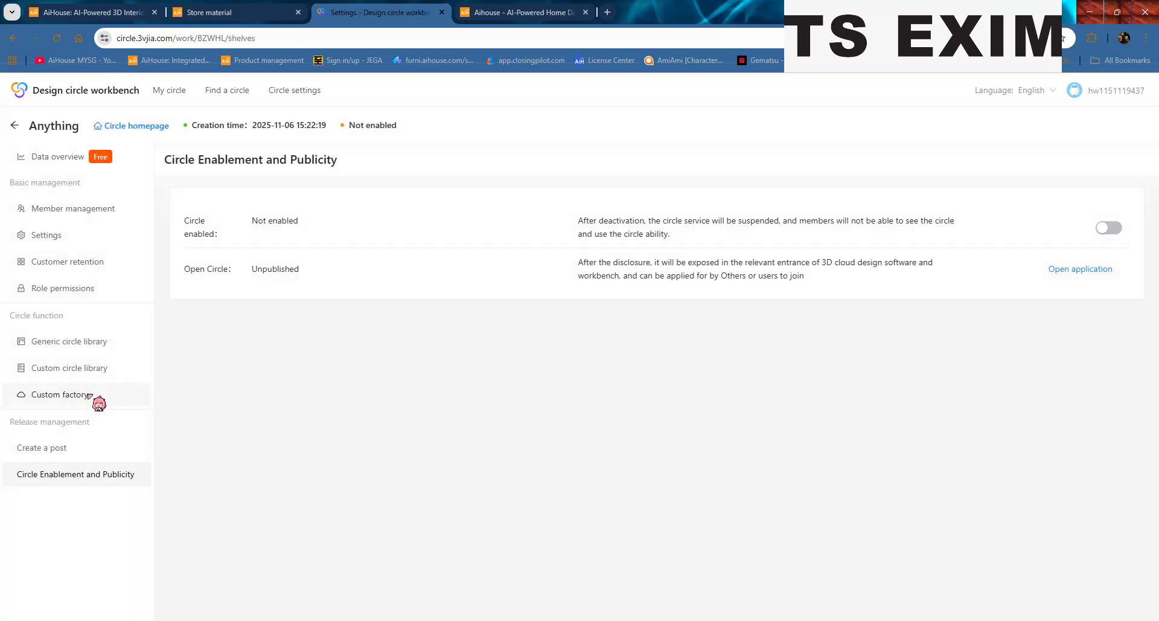
{"action": "key", "text": "ctrl"}
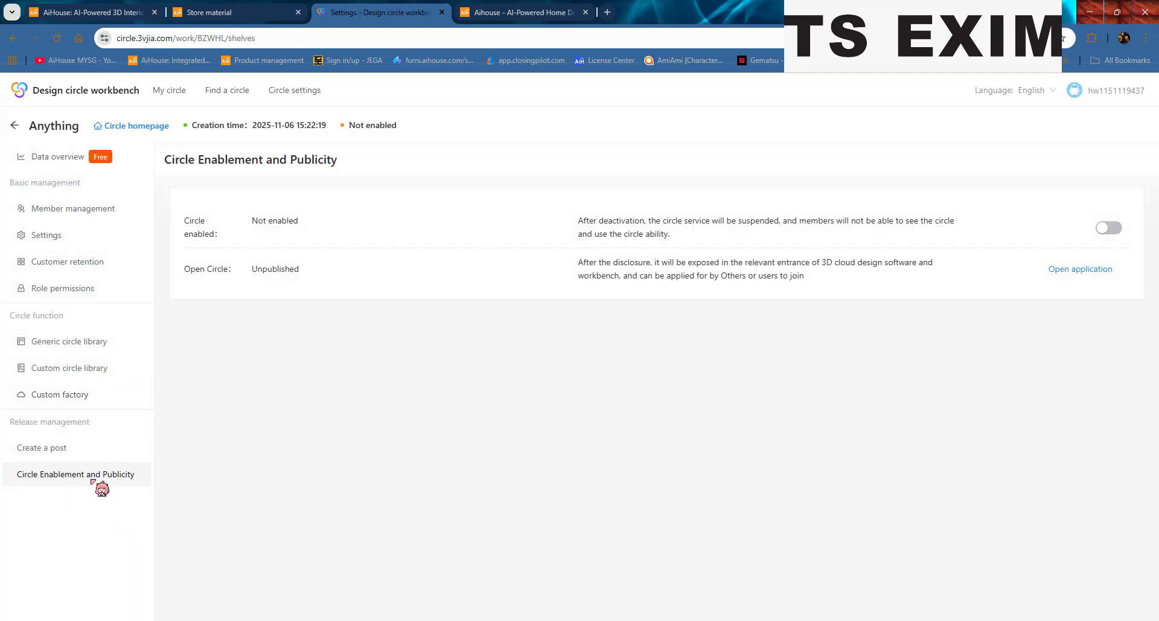
{"action": "left_click_drag", "start_coordinate": [236, 218], "coordinate": [328, 218]}
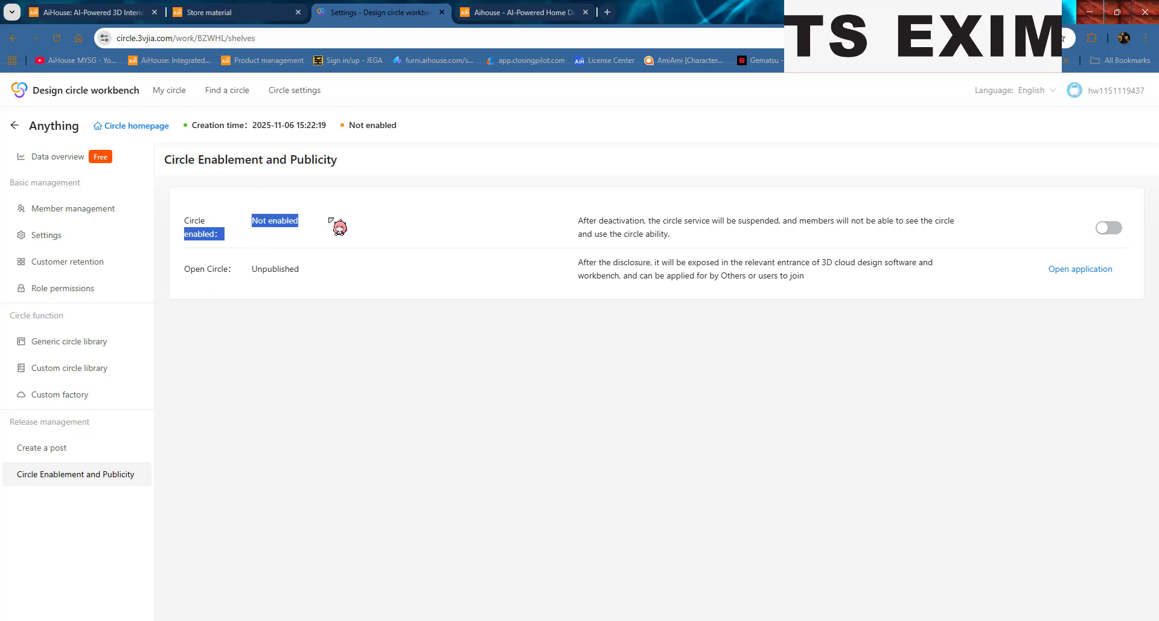
{"action": "left_click", "coordinate": [375, 237]}
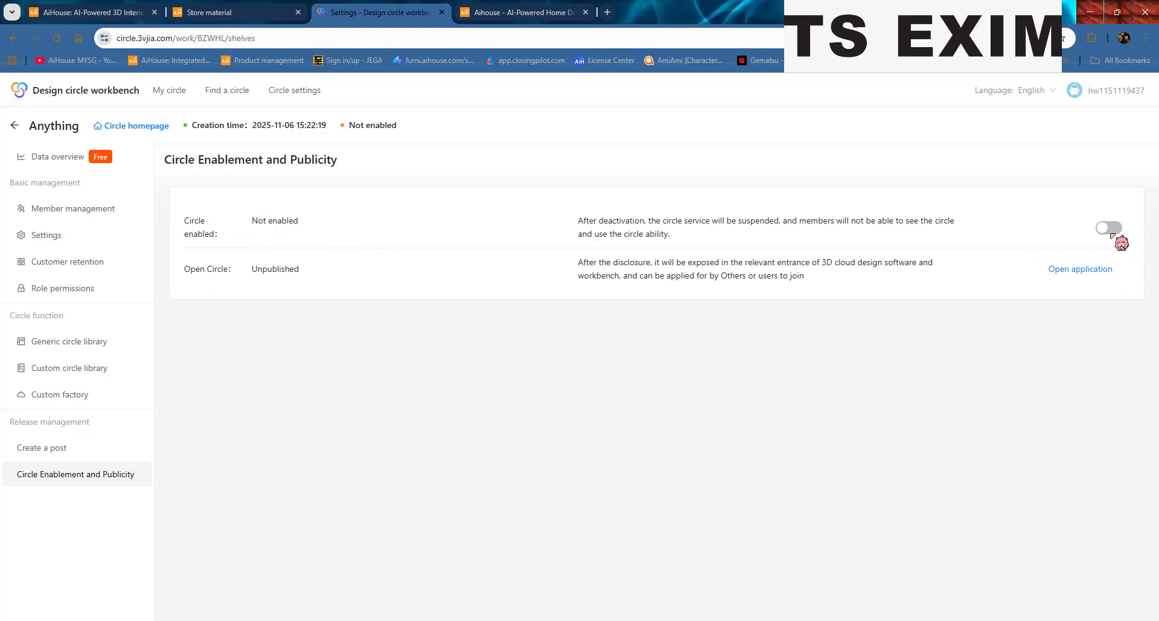
Enable the Anything design circle and reopen it from the list of joined and created circles.
{"action": "left_click", "coordinate": [205, 8]}
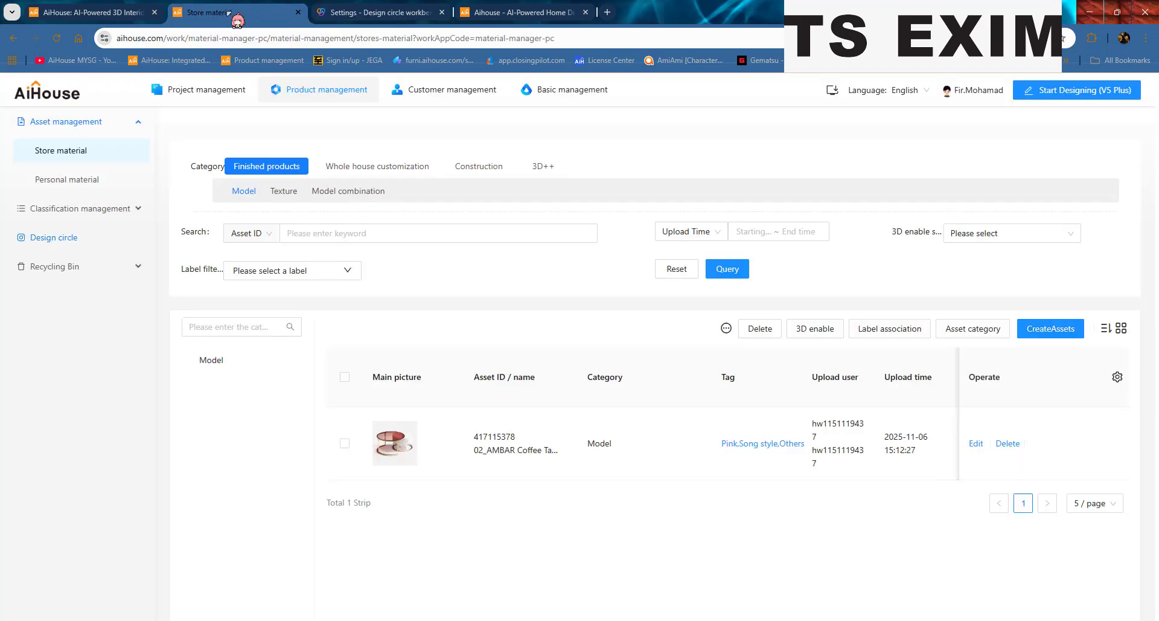
{"action": "left_click", "coordinate": [329, 9]}
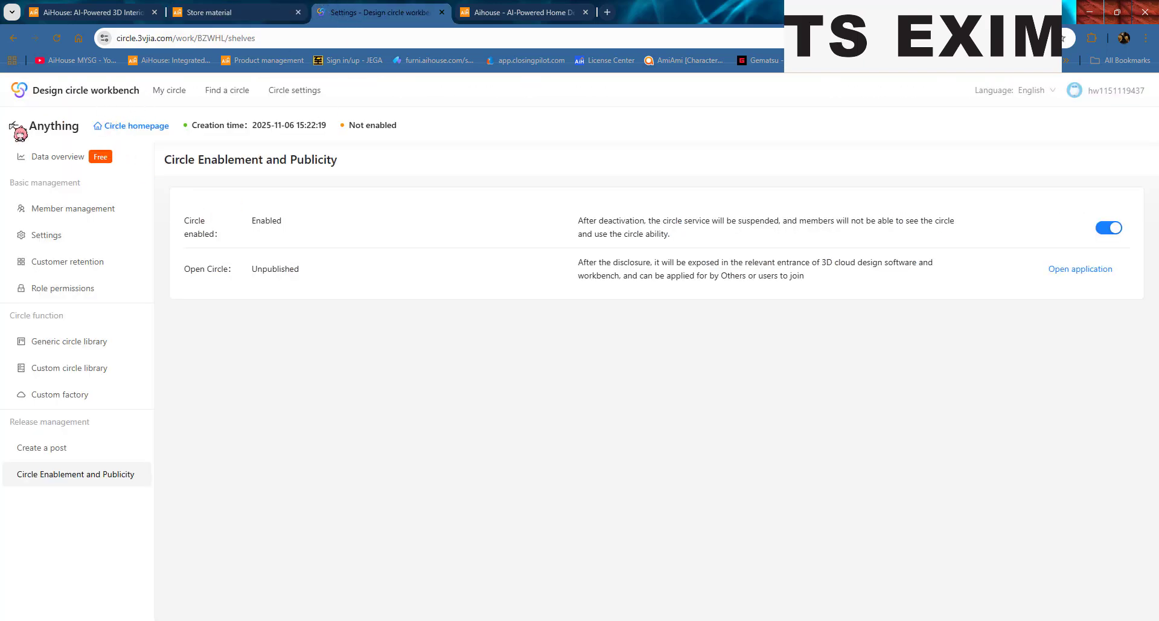
{"action": "left_click", "coordinate": [172, 90]}
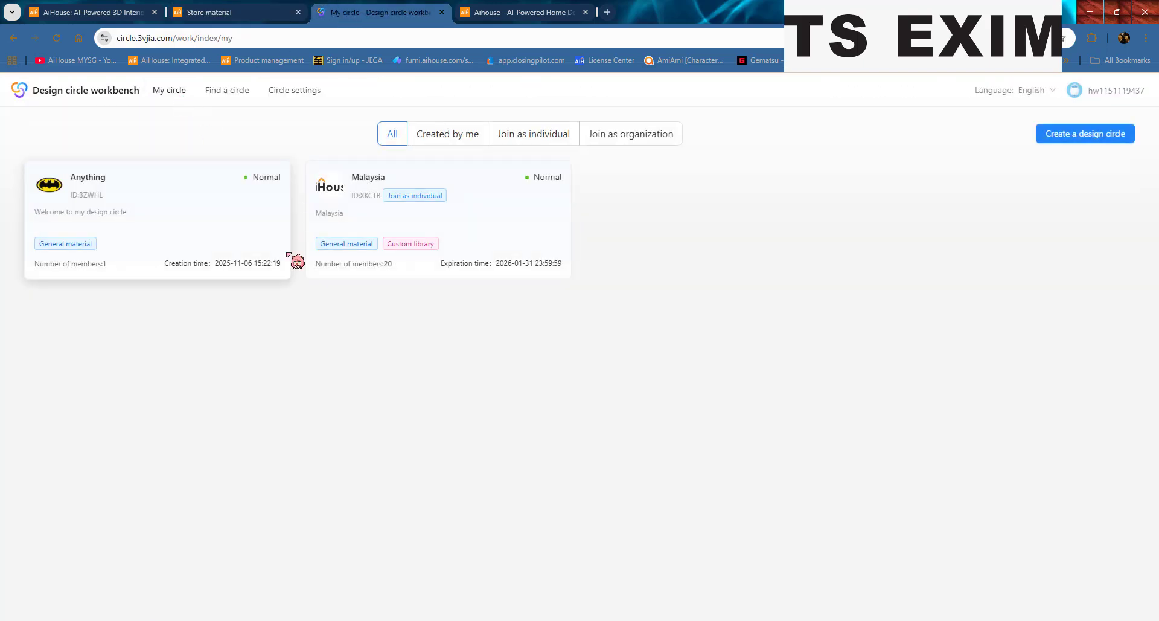
{"action": "left_click", "coordinate": [272, 188]}
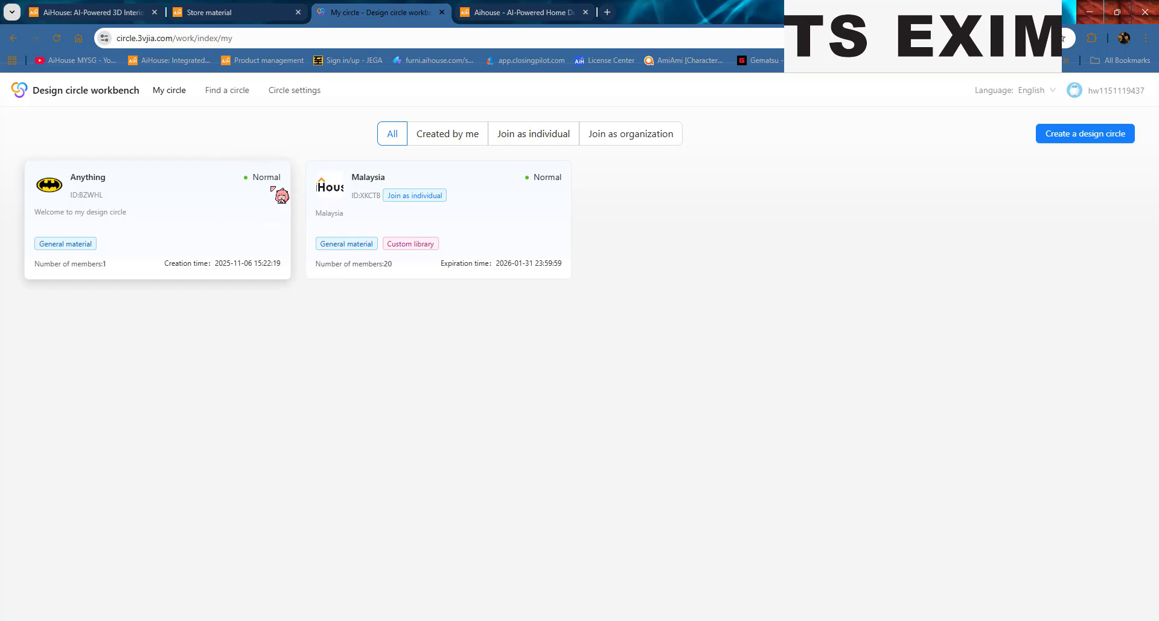
{"action": "left_click", "coordinate": [234, 206]}
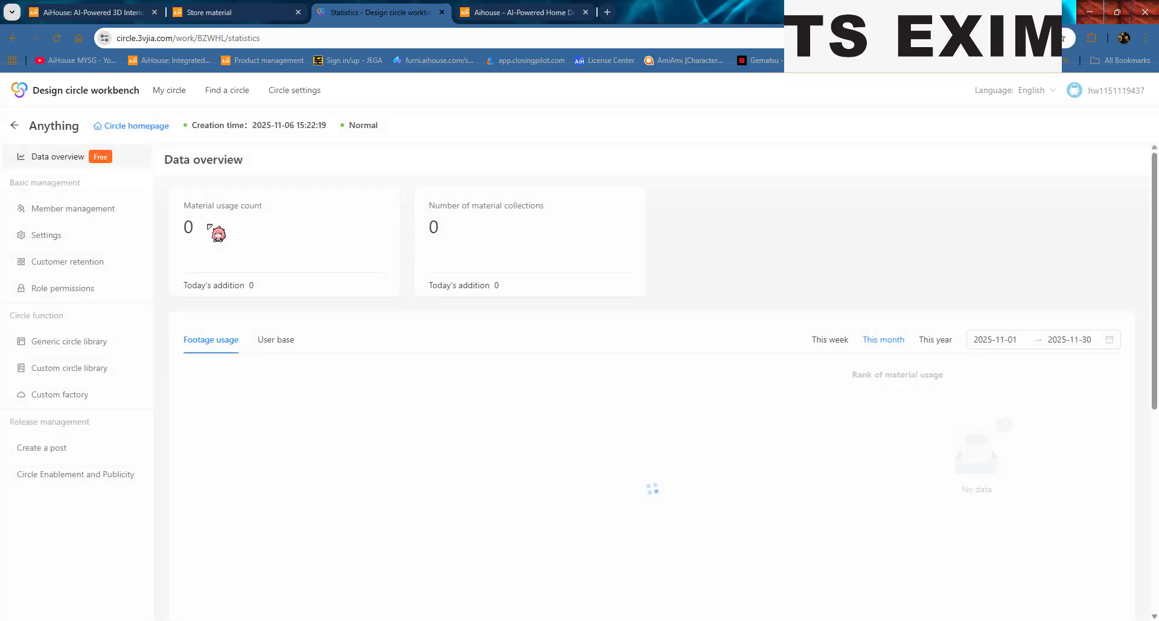
Look at the Anything circle's basic info settings and its customer retention page.
{"action": "left_click", "coordinate": [96, 261]}
{"action": "left_click", "coordinate": [96, 235]}
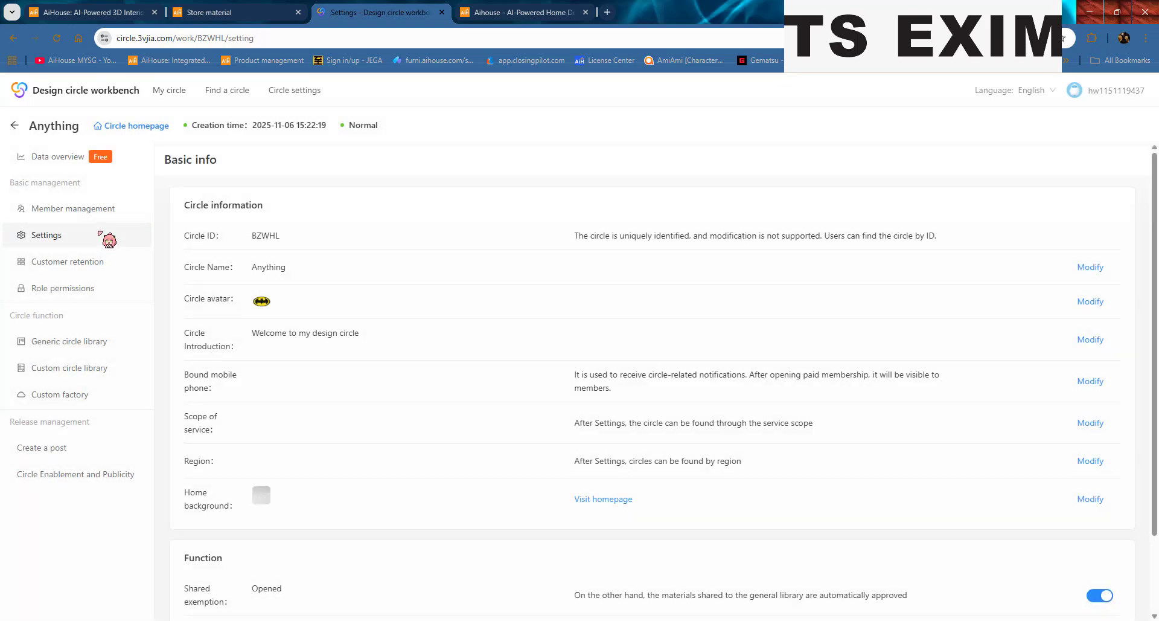
{"action": "left_click", "coordinate": [95, 268]}
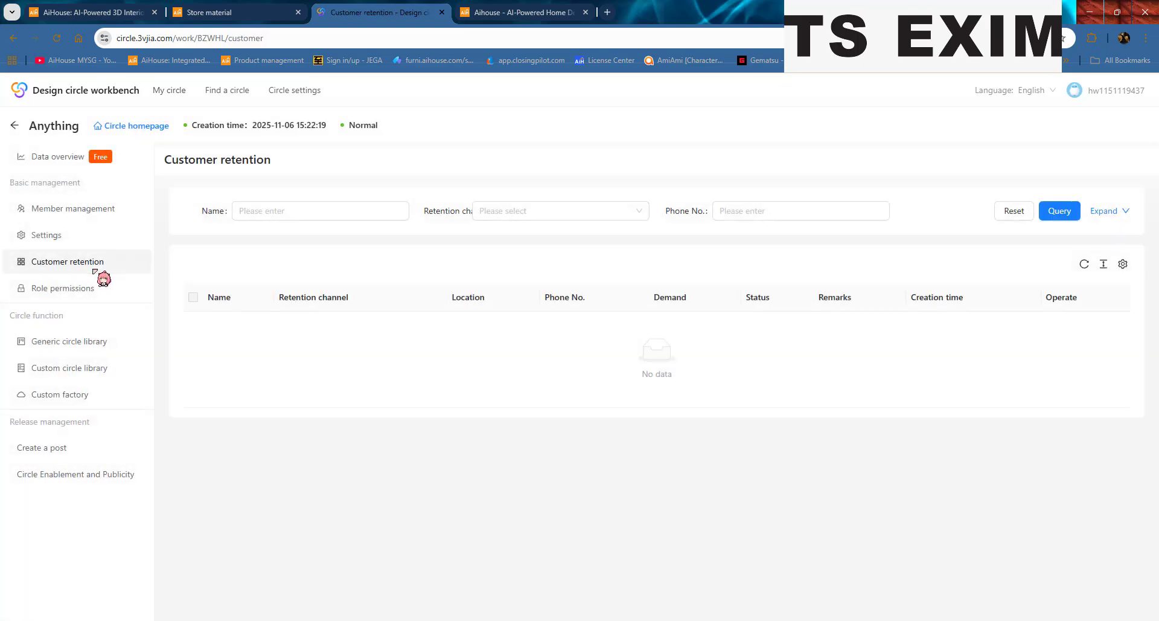
Add a top-level category named Model to the circle's Generic circle library.
{"action": "left_click", "coordinate": [68, 341]}
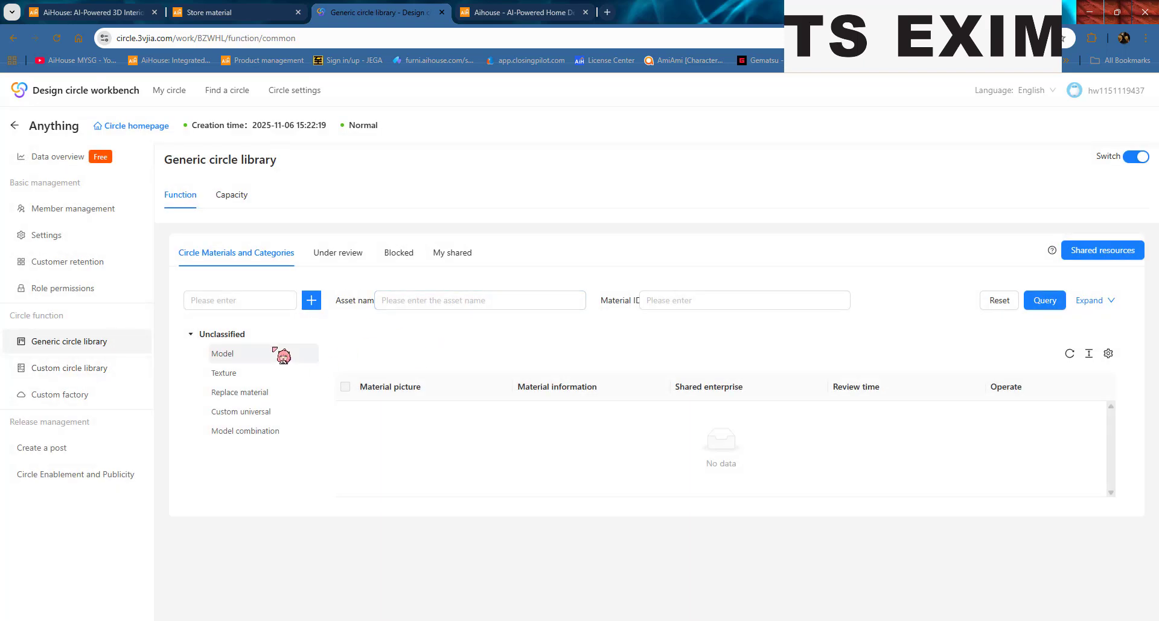
{"action": "left_click", "coordinate": [310, 300]}
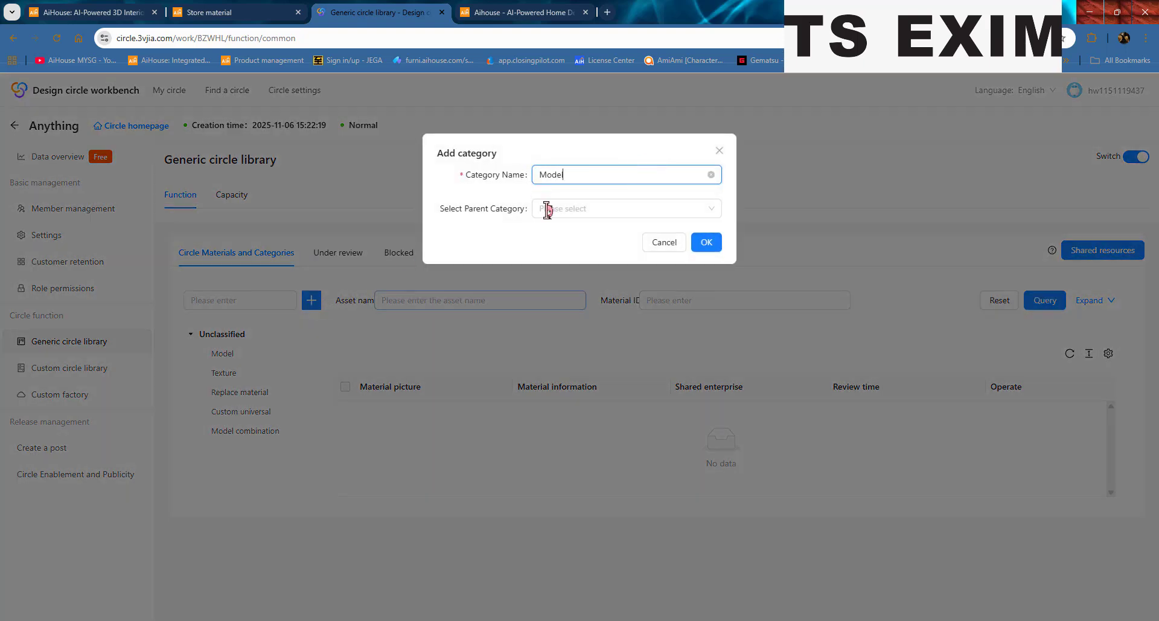
{"action": "left_click", "coordinate": [706, 242]}
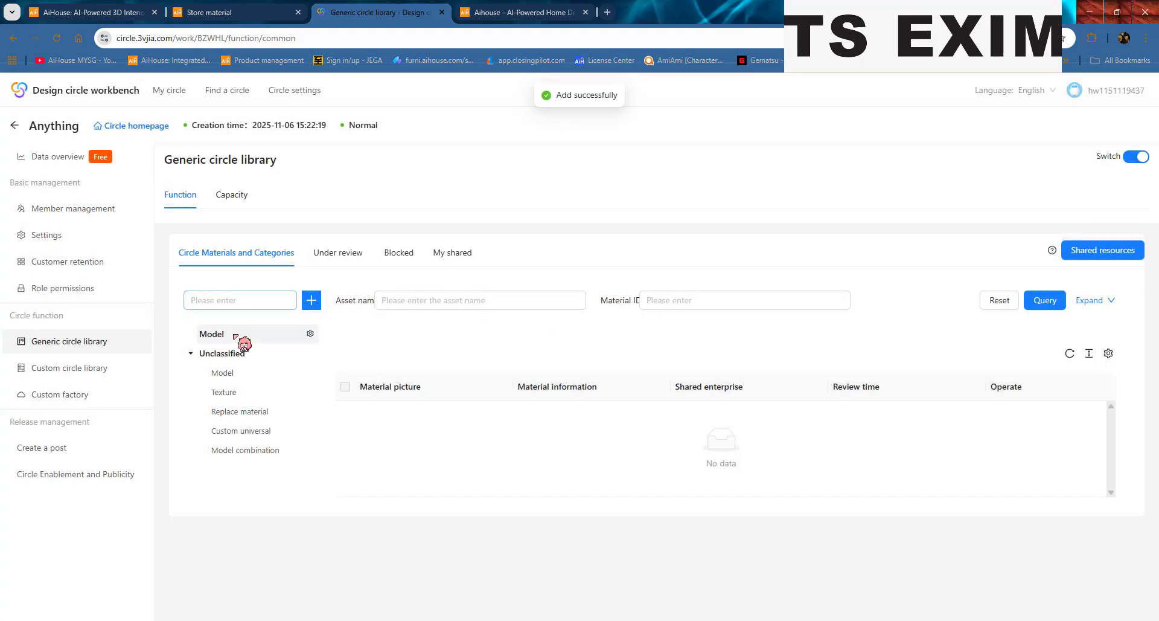
{"action": "left_click", "coordinate": [310, 333]}
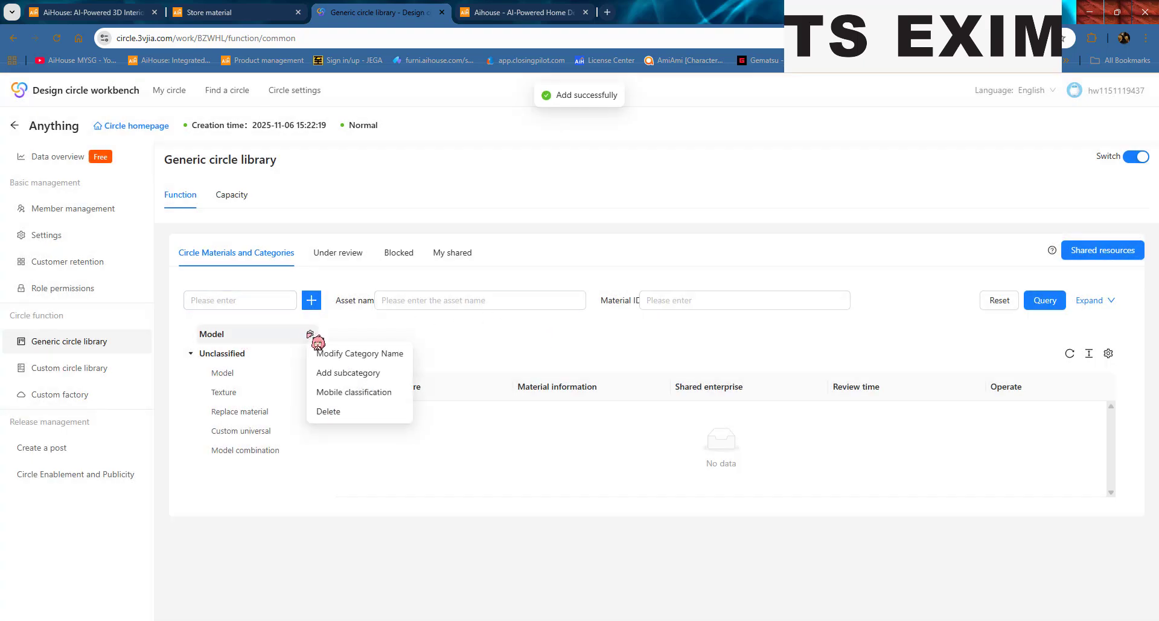
{"action": "left_click", "coordinate": [350, 371]}
{"action": "left_click", "coordinate": [610, 210]}
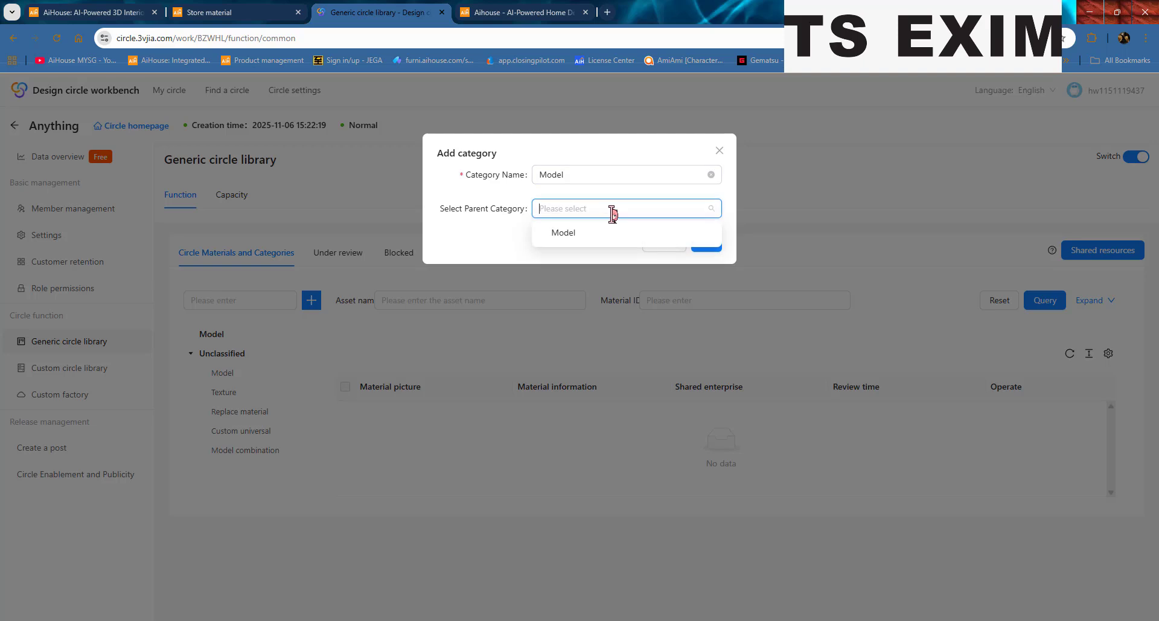
{"action": "type", "text": "Texture"}
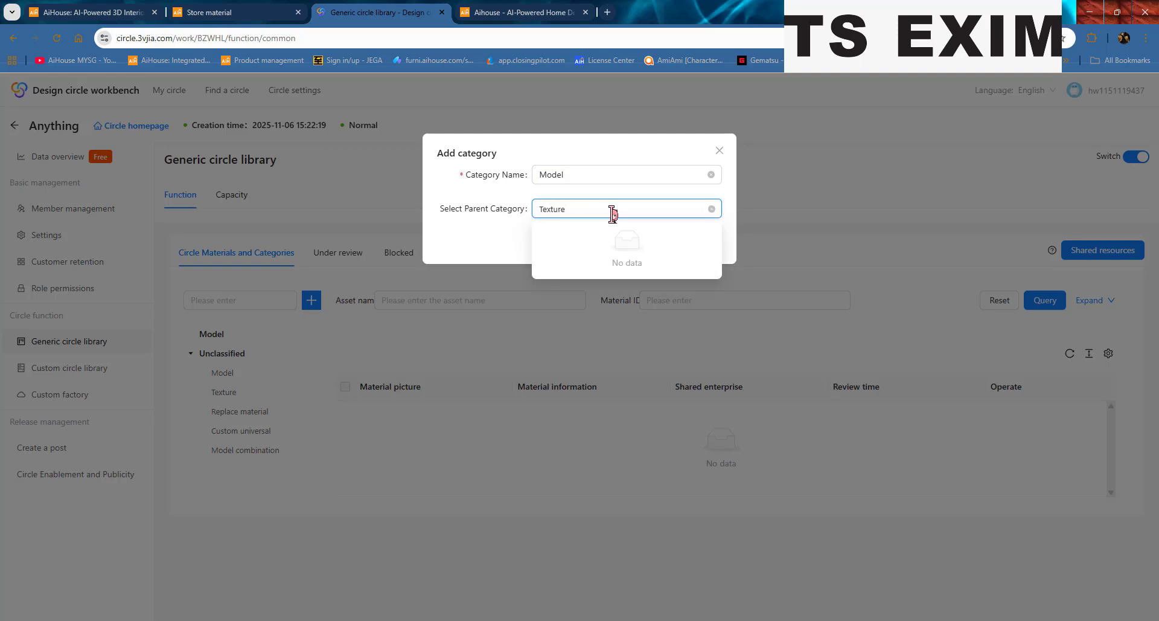
{"action": "left_click", "coordinate": [711, 208]}
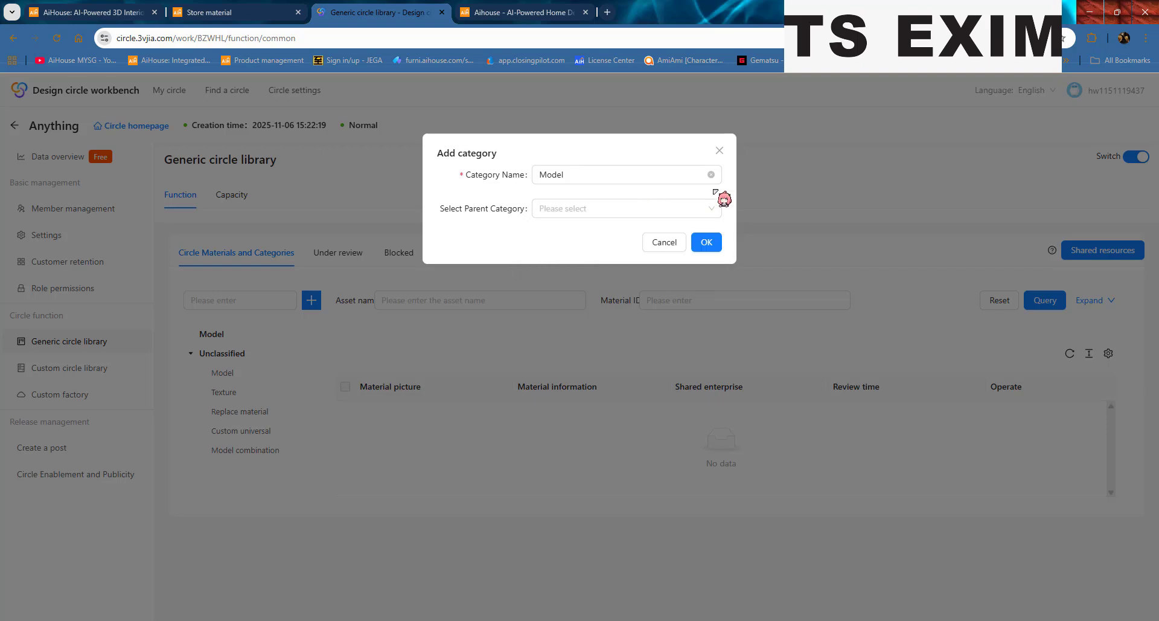
{"action": "left_click", "coordinate": [664, 243]}
Add a second top-level category named Texture to the Generic circle library.
{"action": "left_click", "coordinate": [311, 300]}
{"action": "left_click", "coordinate": [617, 174]}
{"action": "key", "text": "ctrl+a"}
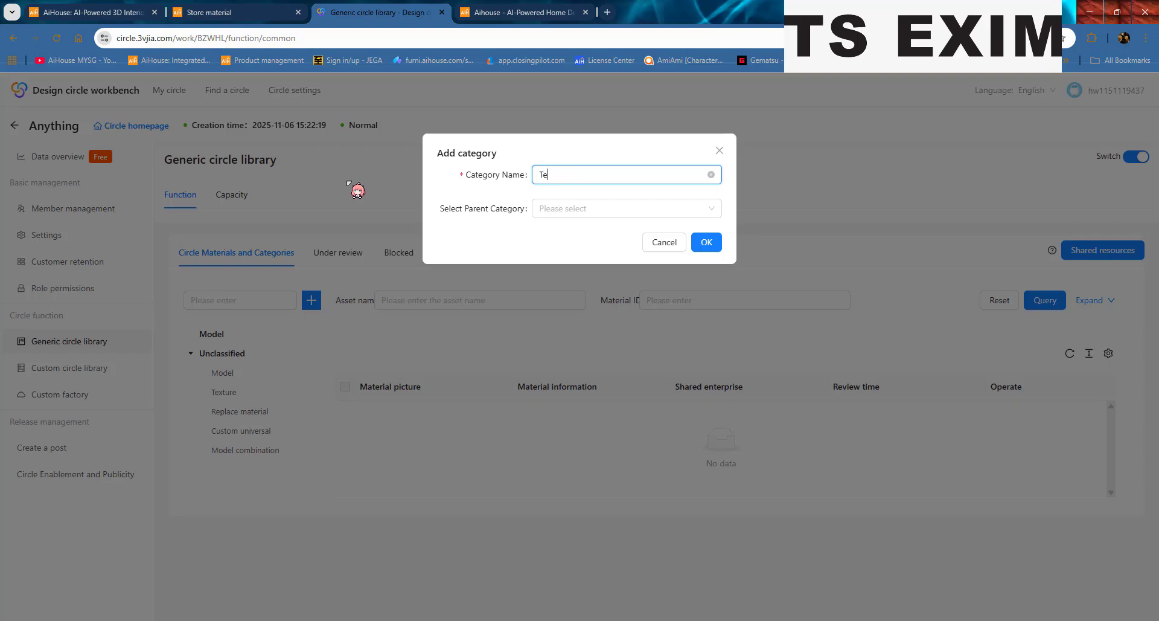
{"action": "left_click", "coordinate": [705, 242]}
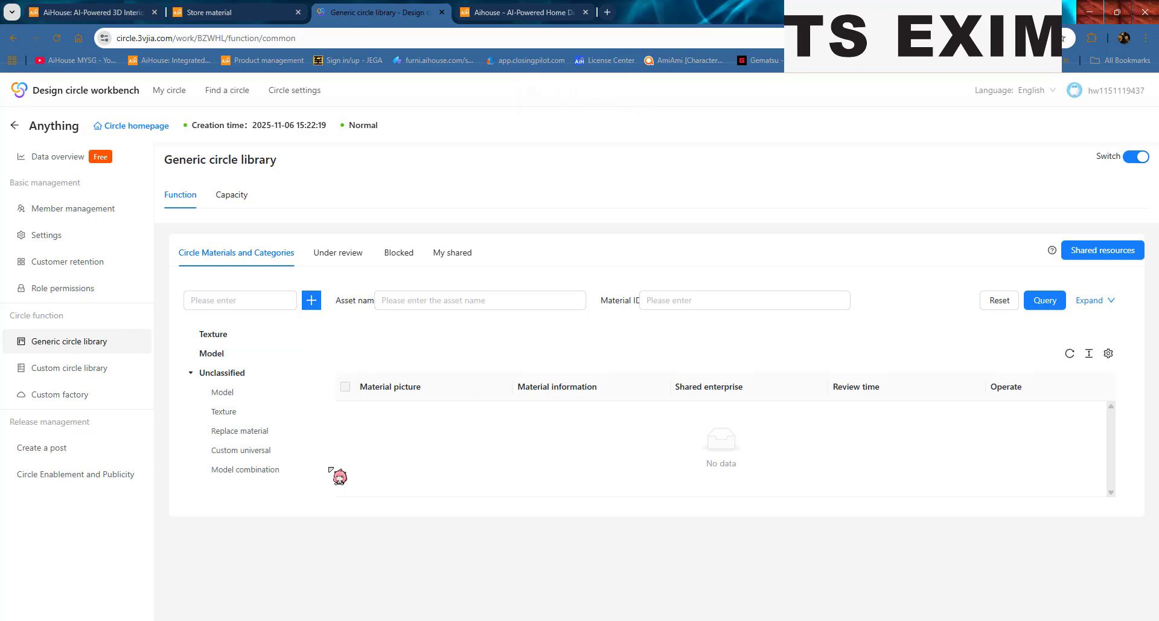
Select the 02_AMBAR Coffee Table Set model in the store material and choose the Anything circle to share it with.
{"action": "left_click", "coordinate": [210, 2]}
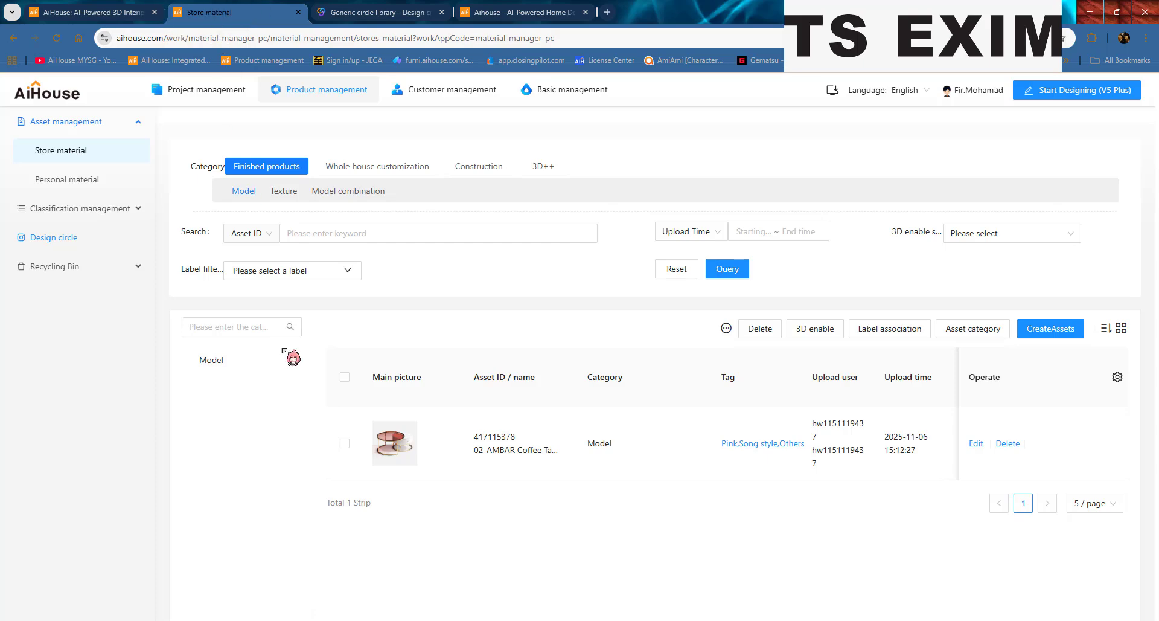
{"action": "left_click", "coordinate": [272, 167]}
{"action": "left_click", "coordinate": [244, 192]}
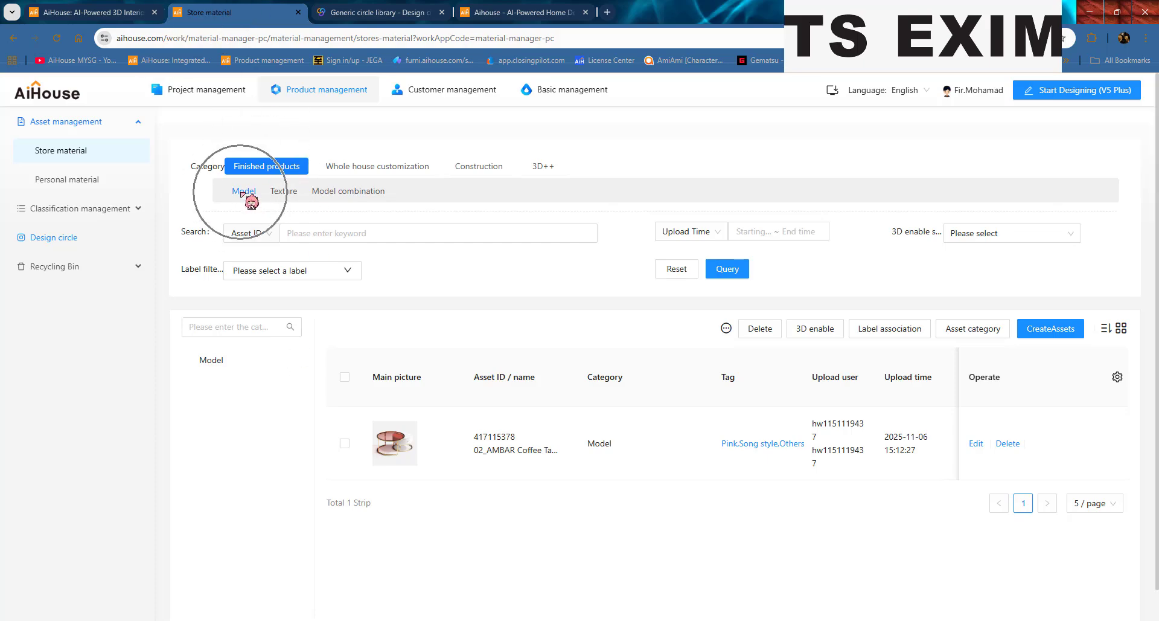
{"action": "left_click", "coordinate": [345, 443]}
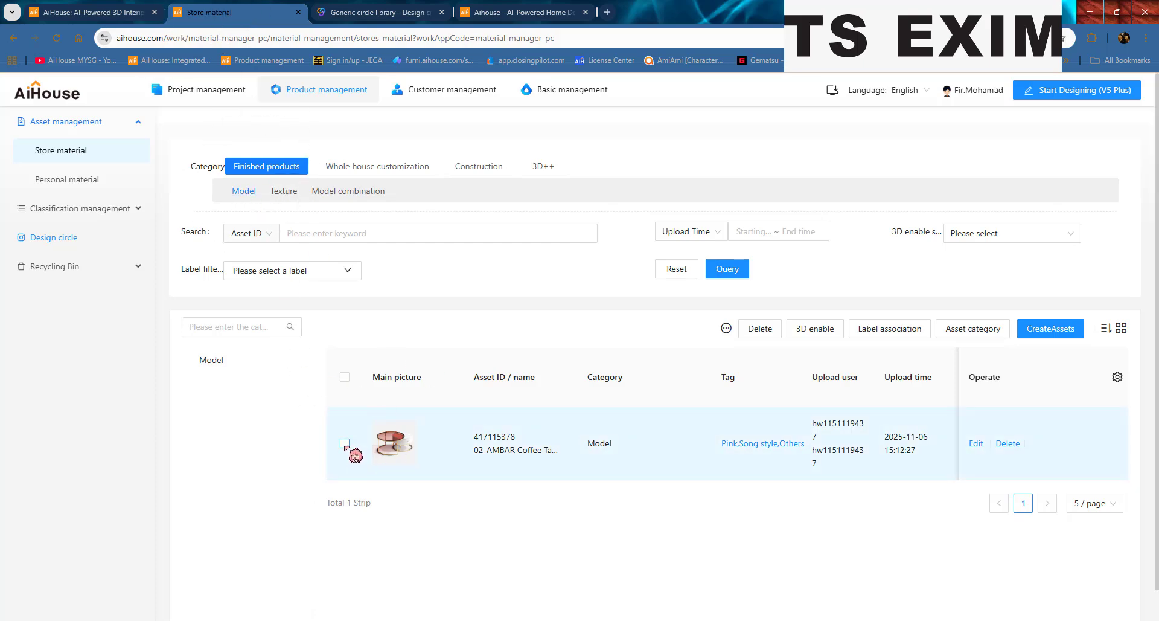
{"action": "left_click", "coordinate": [726, 328]}
{"action": "left_click", "coordinate": [876, 442]}
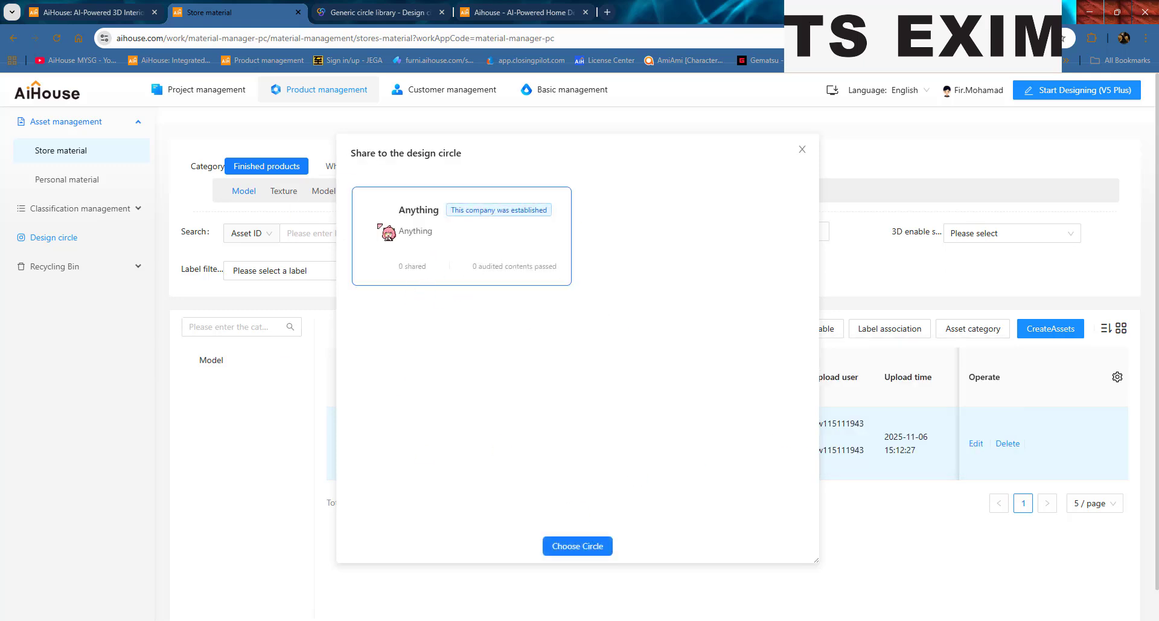
{"action": "left_click", "coordinate": [425, 229]}
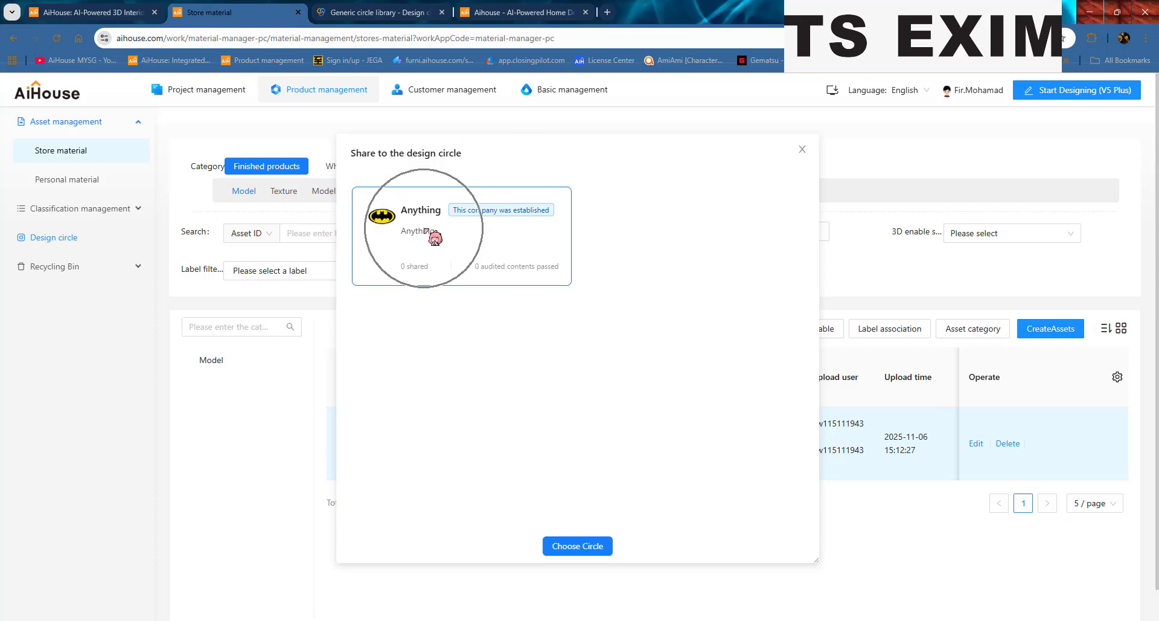
{"action": "left_click", "coordinate": [417, 230]}
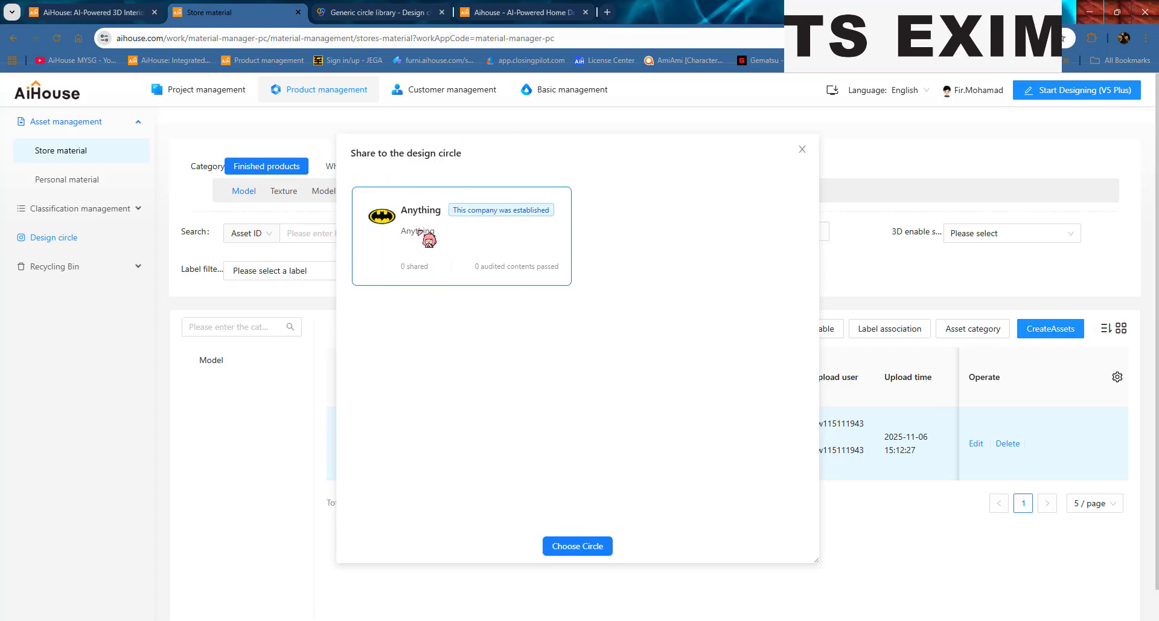
{"action": "left_click", "coordinate": [554, 547]}
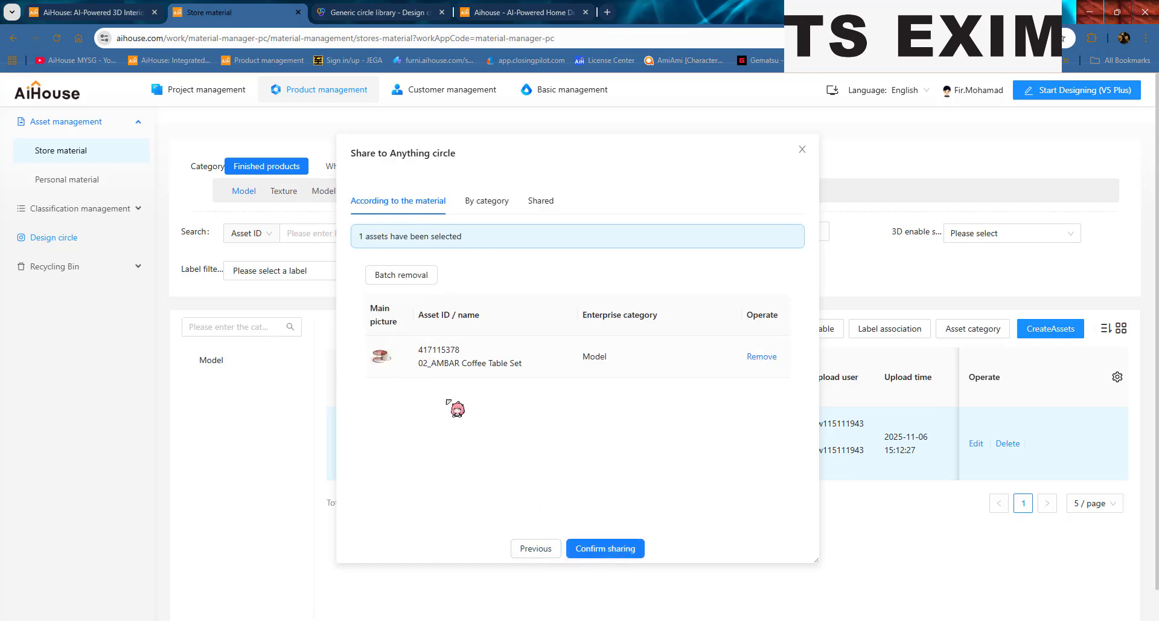
Check the options for sharing by category and the list of already shared materials, returning to sharing by material.
{"action": "left_click", "coordinate": [487, 199]}
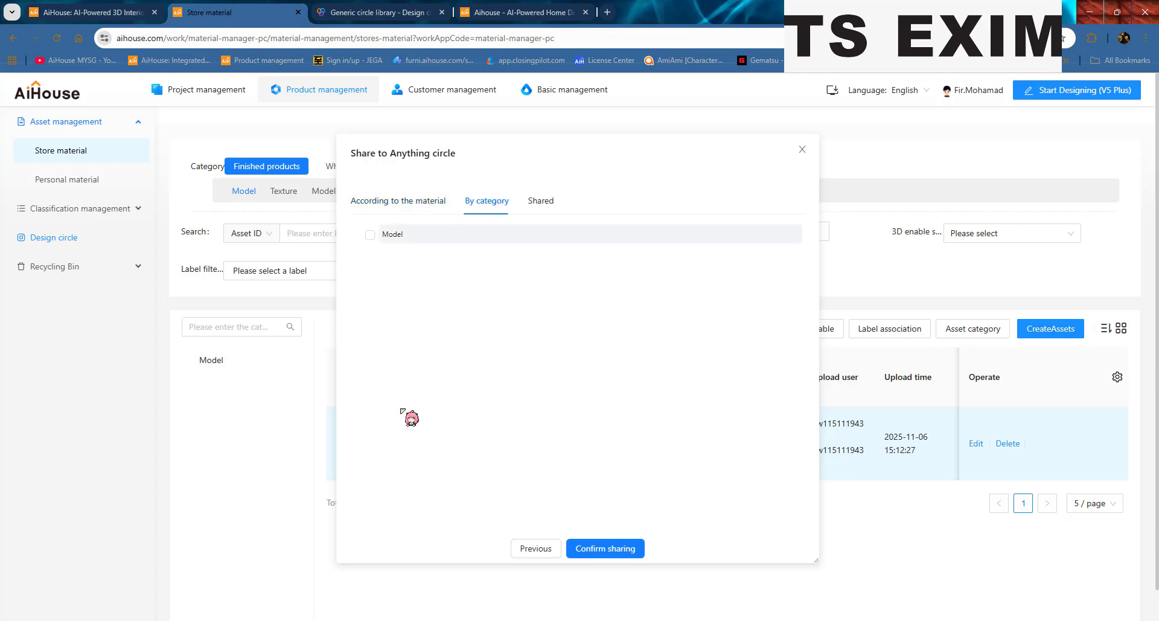
{"action": "left_click", "coordinate": [370, 235]}
{"action": "left_click", "coordinate": [540, 201]}
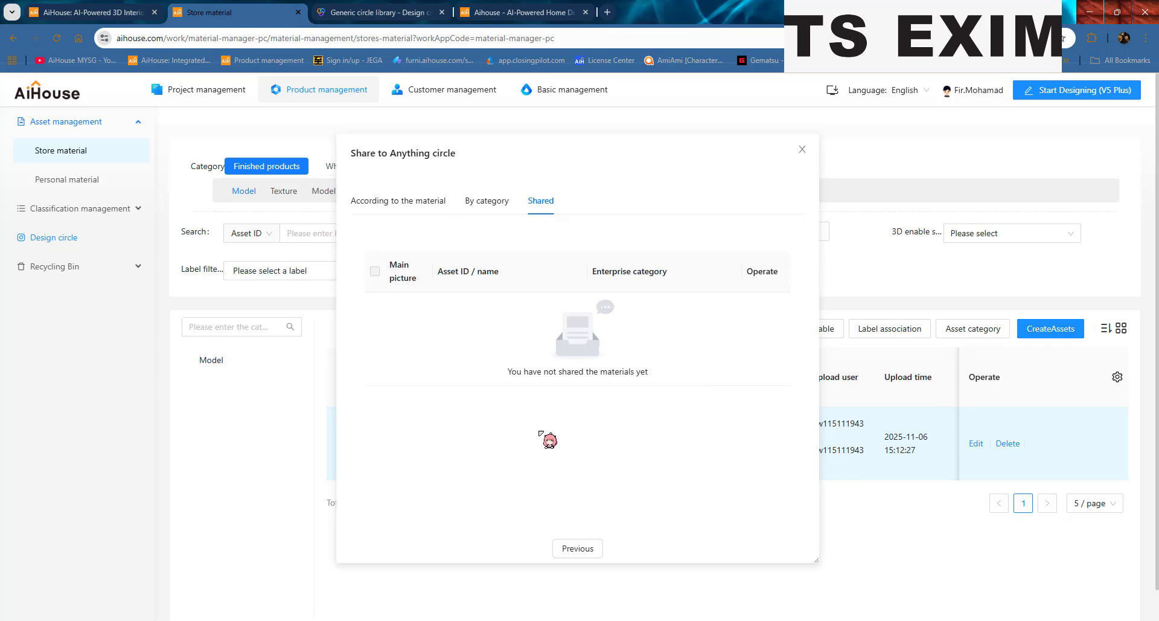
{"action": "left_click", "coordinate": [392, 203]}
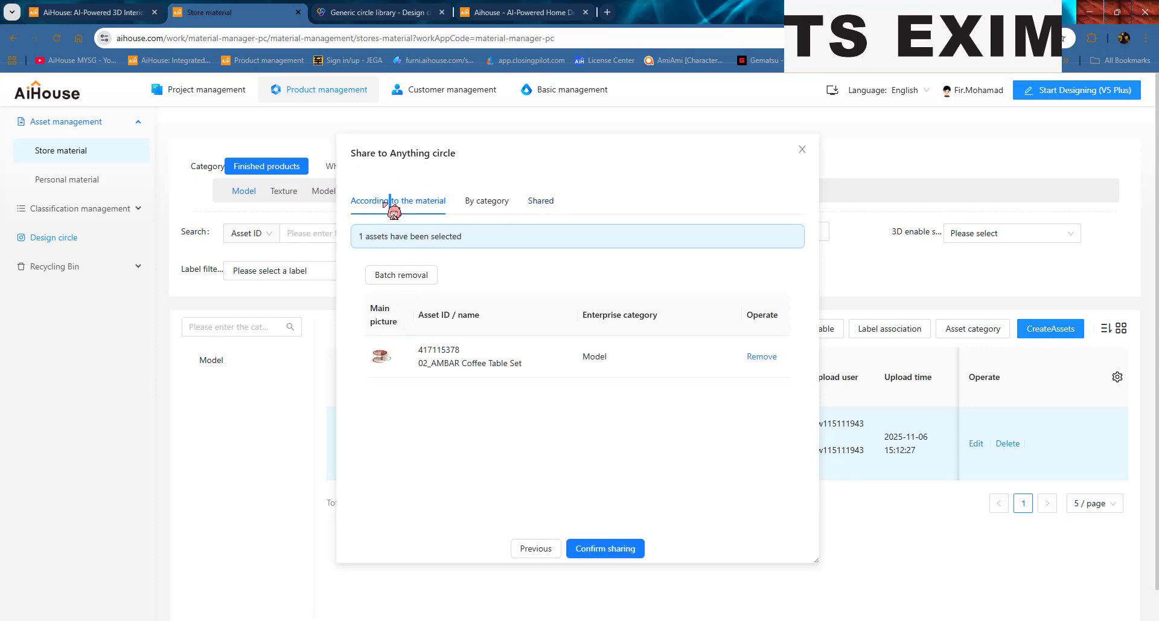
Share the selected coffee table set to the Anything circle under its Model category.
{"action": "left_click", "coordinate": [605, 549]}
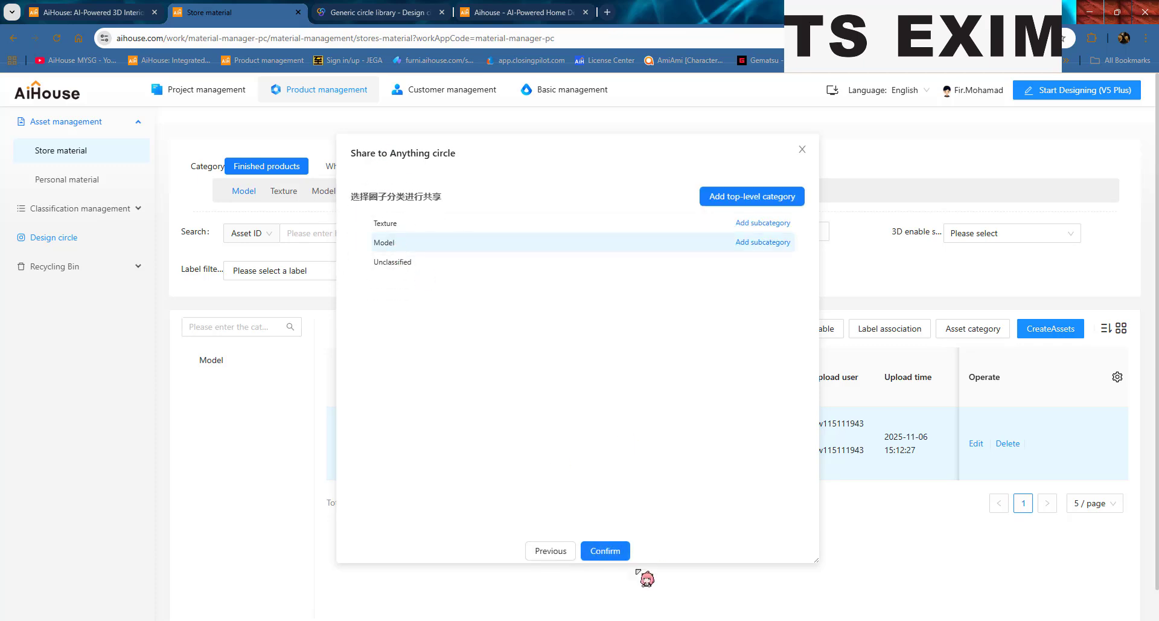
{"action": "left_click", "coordinate": [609, 551]}
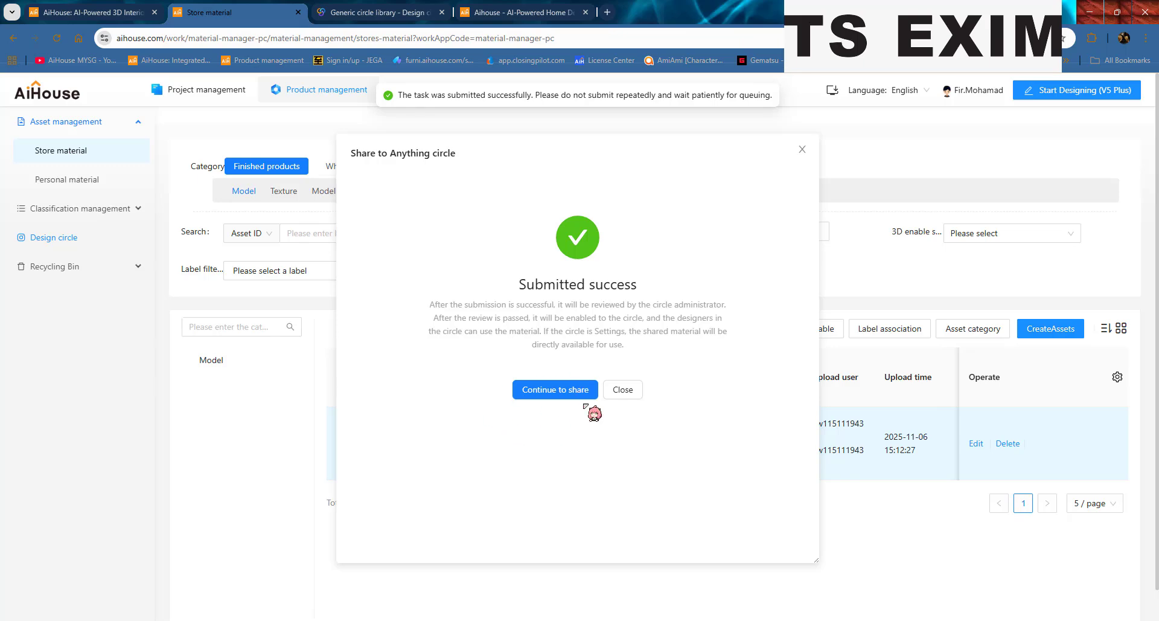
{"action": "left_click", "coordinate": [622, 390]}
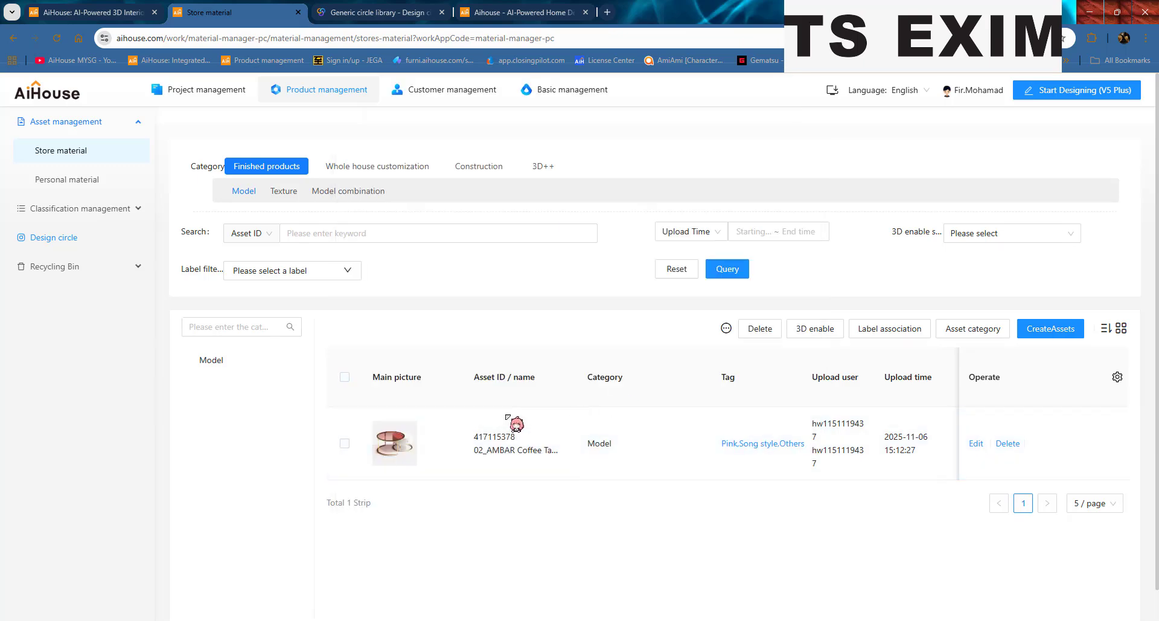
Select both texture assets in the store material and choose the Anything circle to share them with.
{"action": "left_click", "coordinate": [283, 194]}
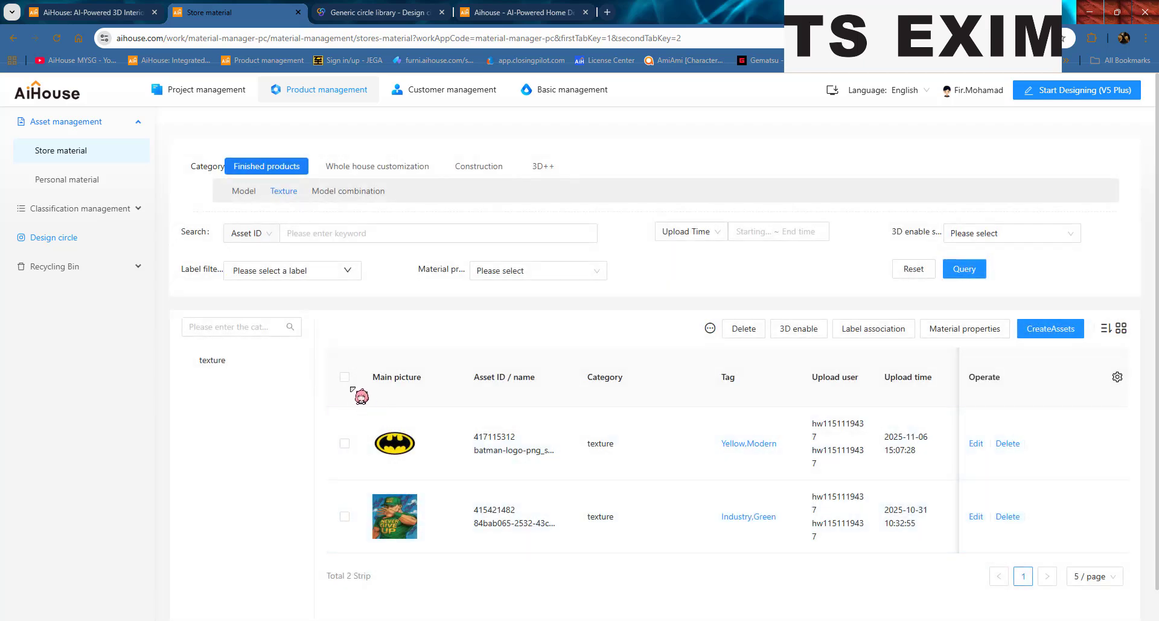
{"action": "left_click", "coordinate": [344, 377]}
{"action": "mouse_move", "coordinate": [418, 503]}
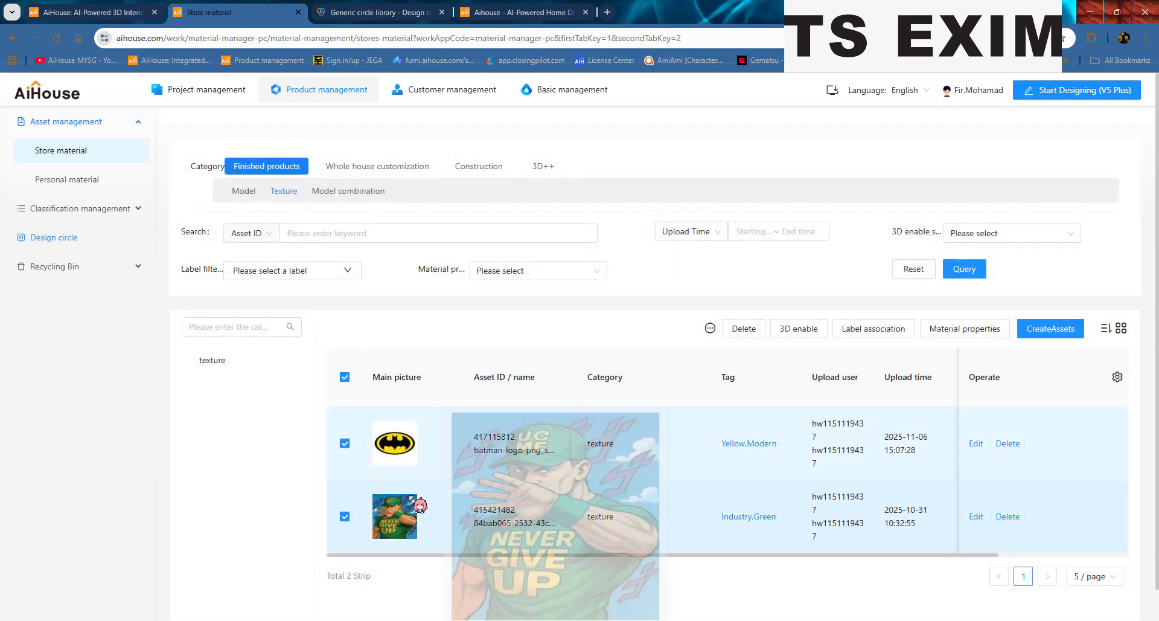
{"action": "left_click", "coordinate": [710, 328]}
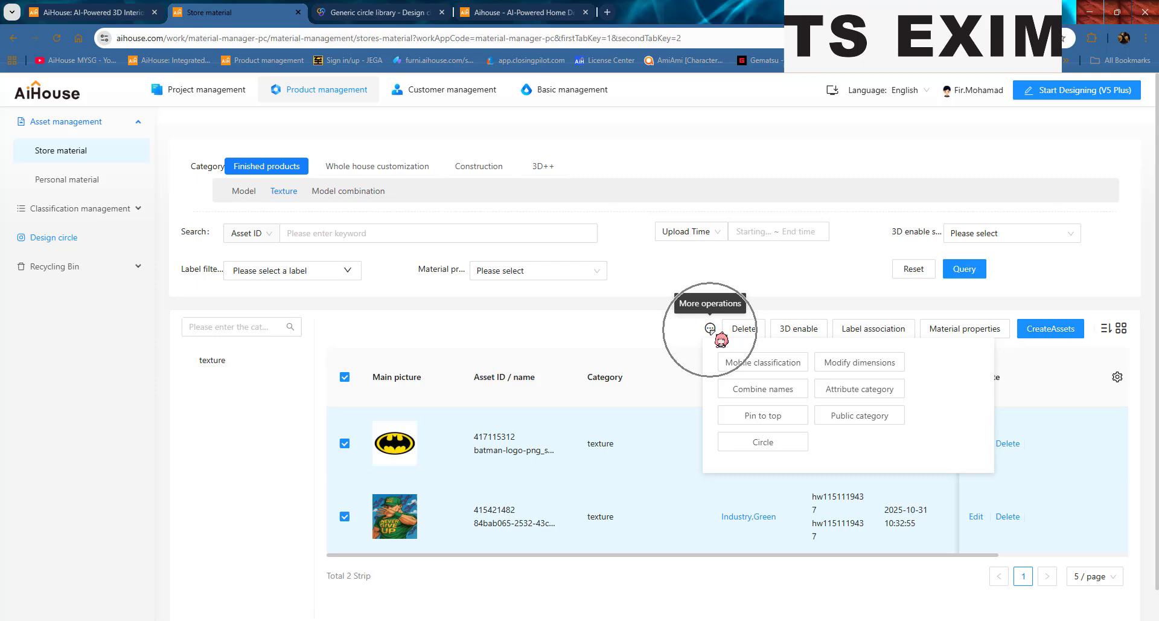
{"action": "left_click", "coordinate": [764, 443]}
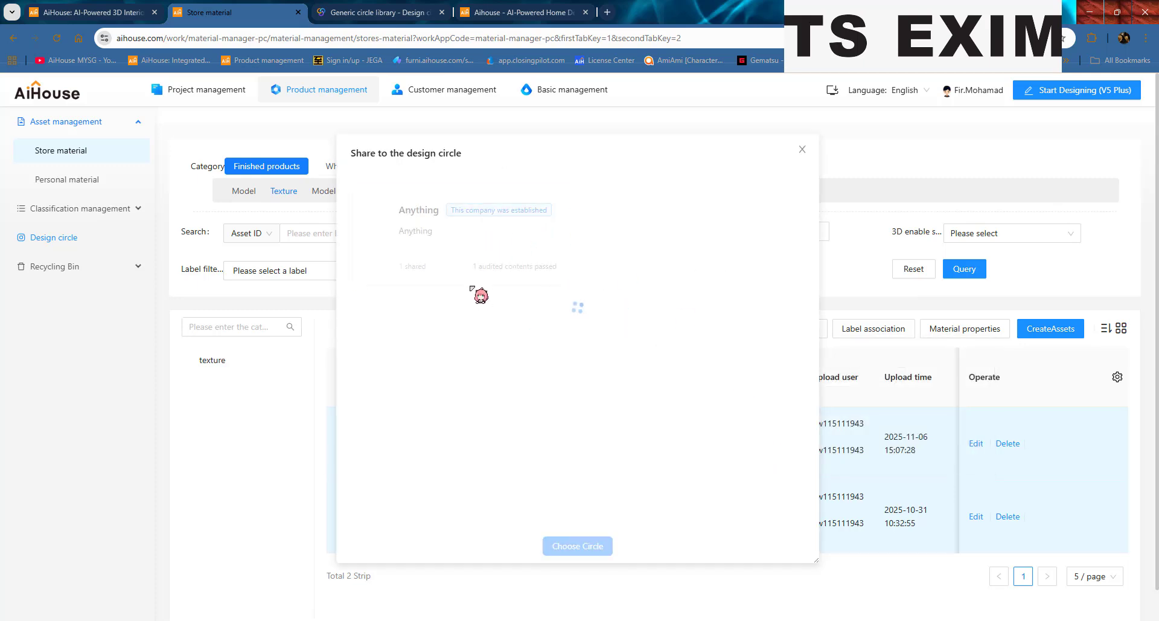
{"action": "left_click", "coordinate": [474, 243]}
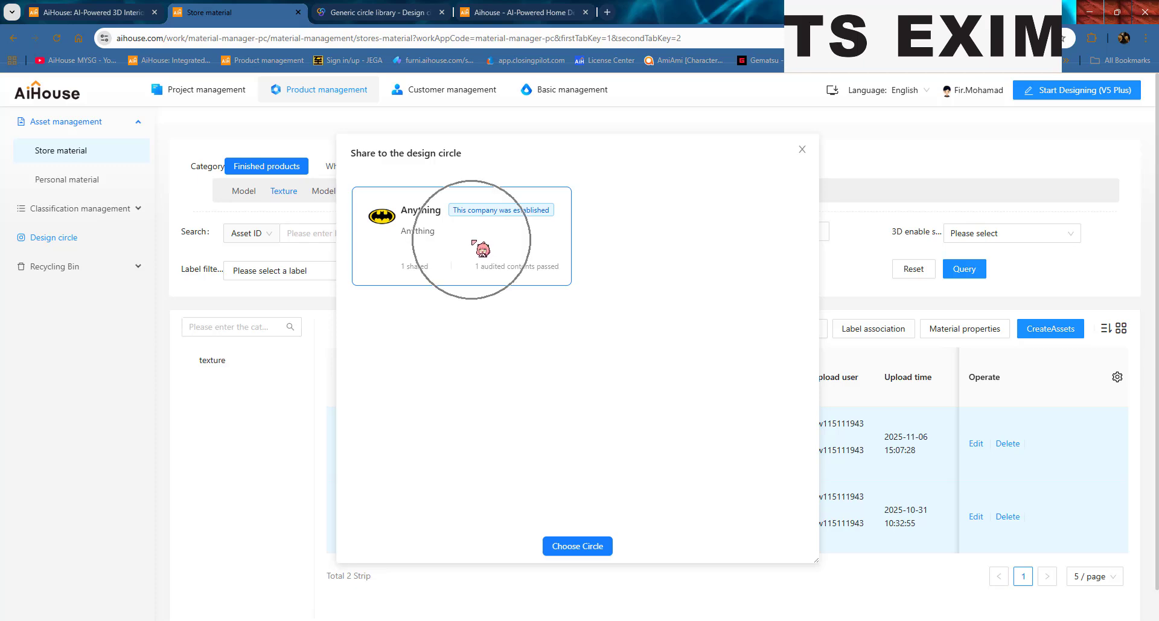
{"action": "left_click", "coordinate": [577, 545]}
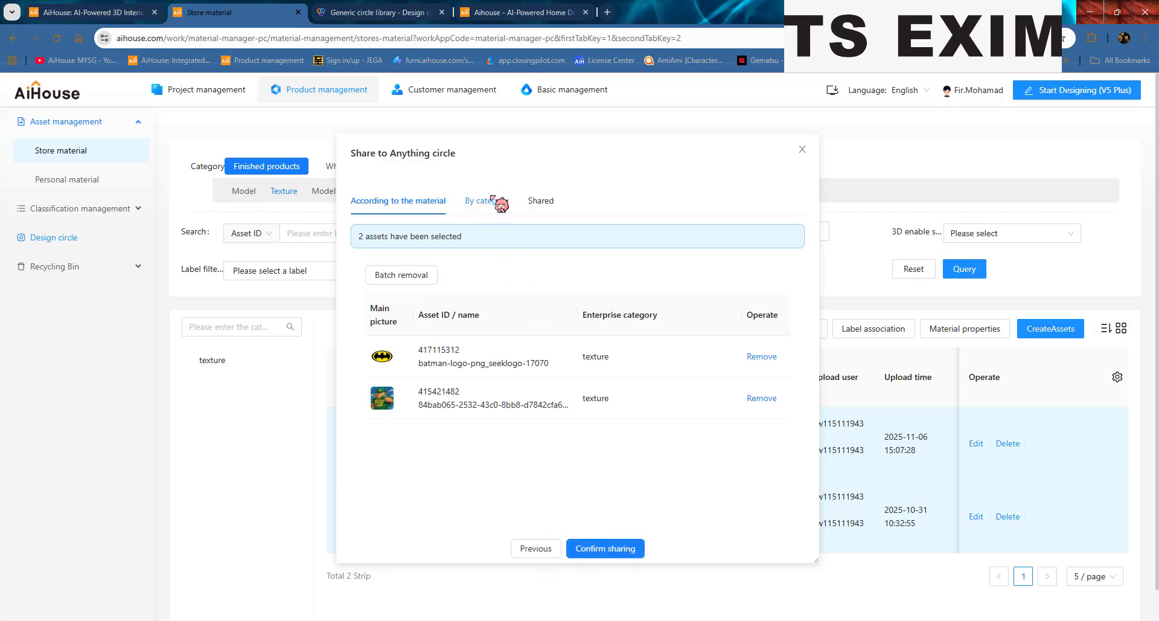
Check the sharing by category option, return to sharing by material, and share the two selected textures to the Anything circle's Texture category.
{"action": "left_click", "coordinate": [492, 202]}
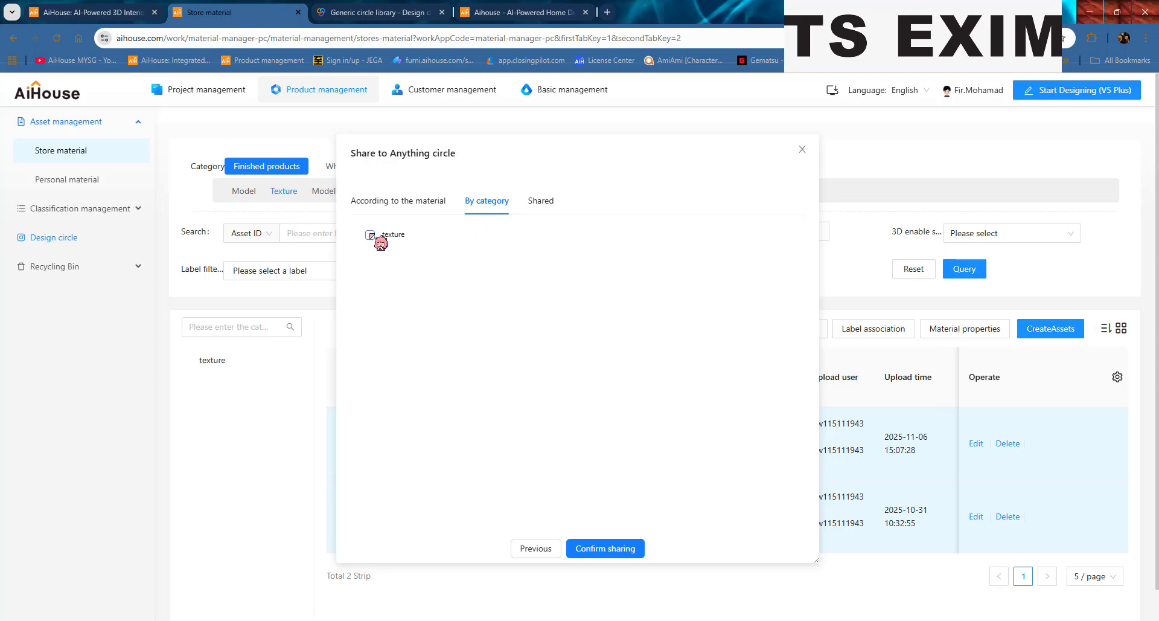
{"action": "left_click", "coordinate": [398, 206]}
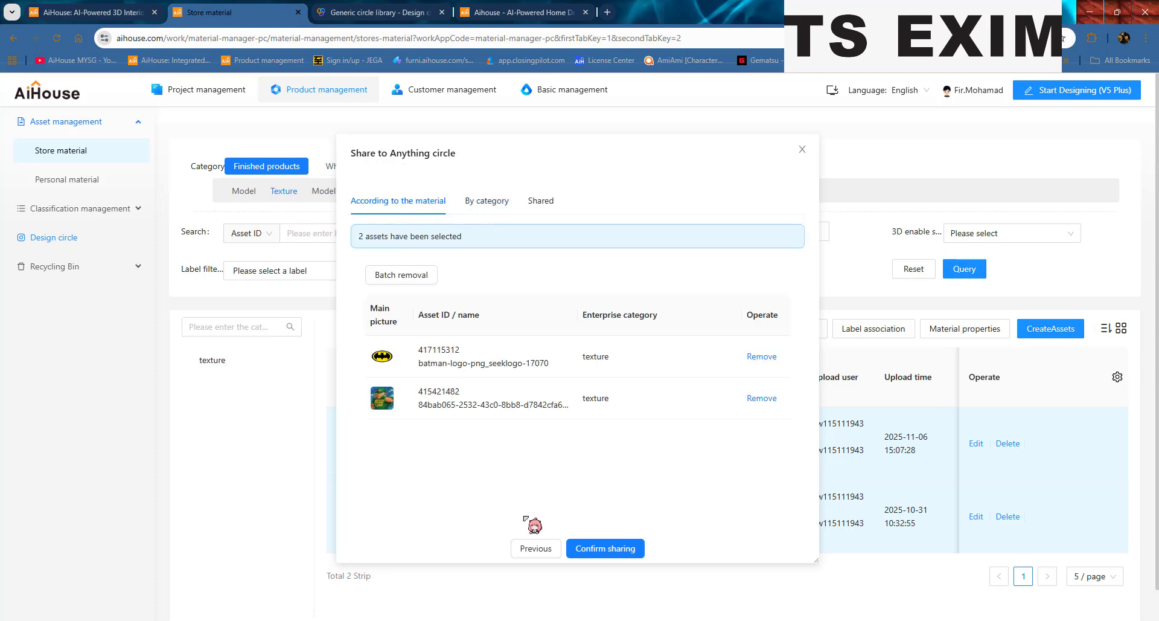
{"action": "left_click", "coordinate": [607, 549]}
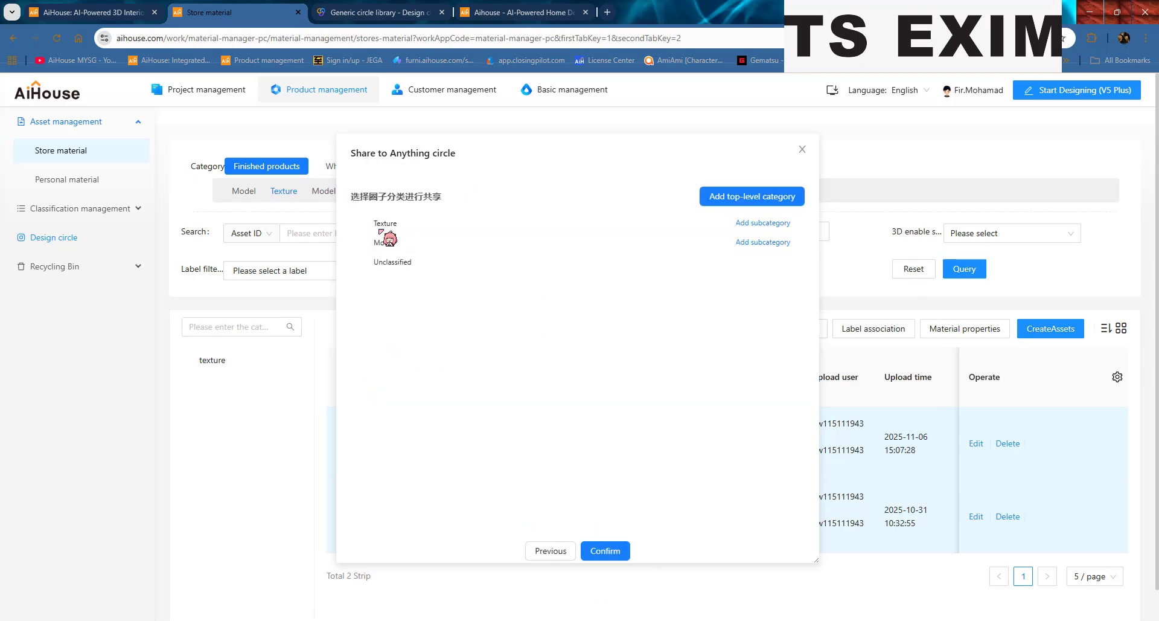
{"action": "left_click", "coordinate": [605, 550]}
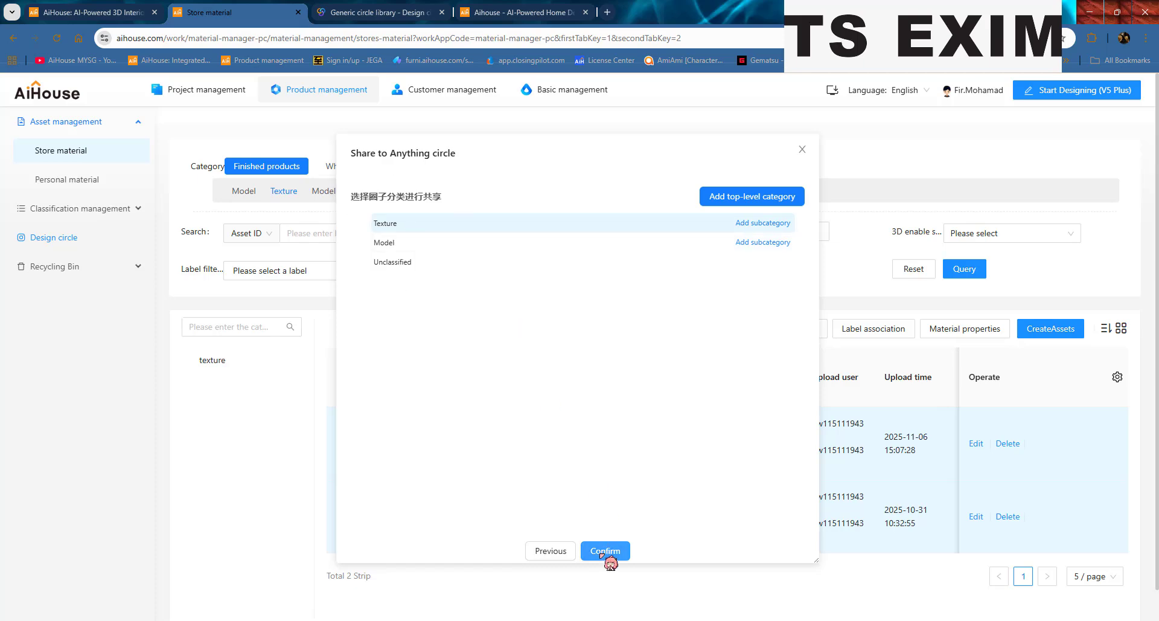
{"action": "left_click", "coordinate": [617, 391]}
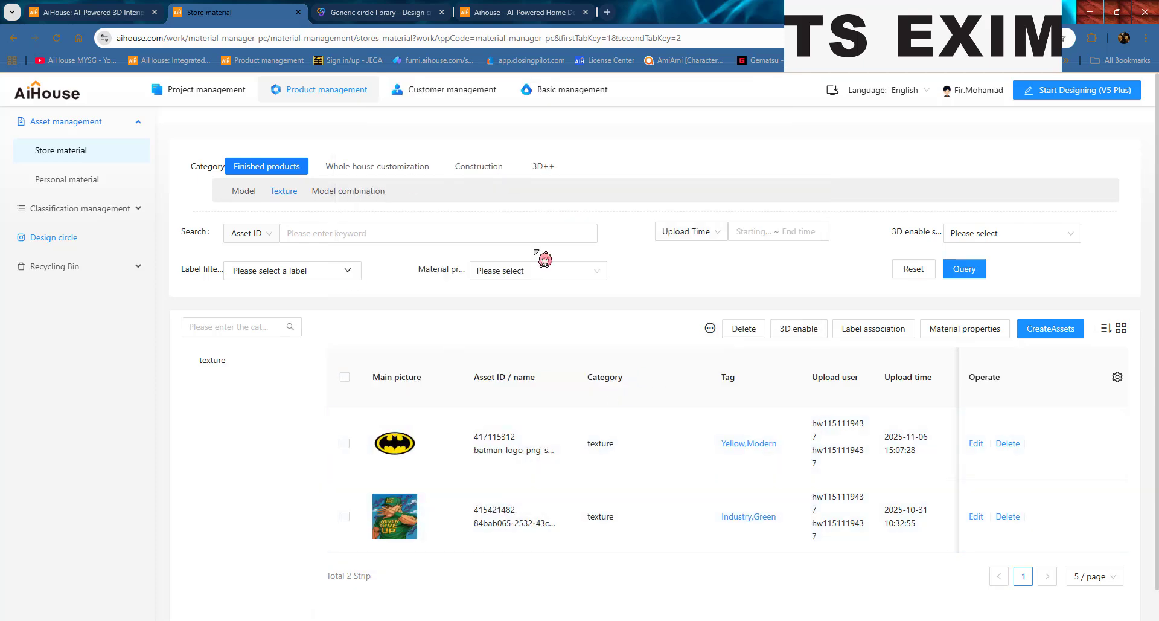
Reload the Anything circle's generic library and check the shared assets in its Texture and Model categories.
{"action": "left_click", "coordinate": [65, 237]}
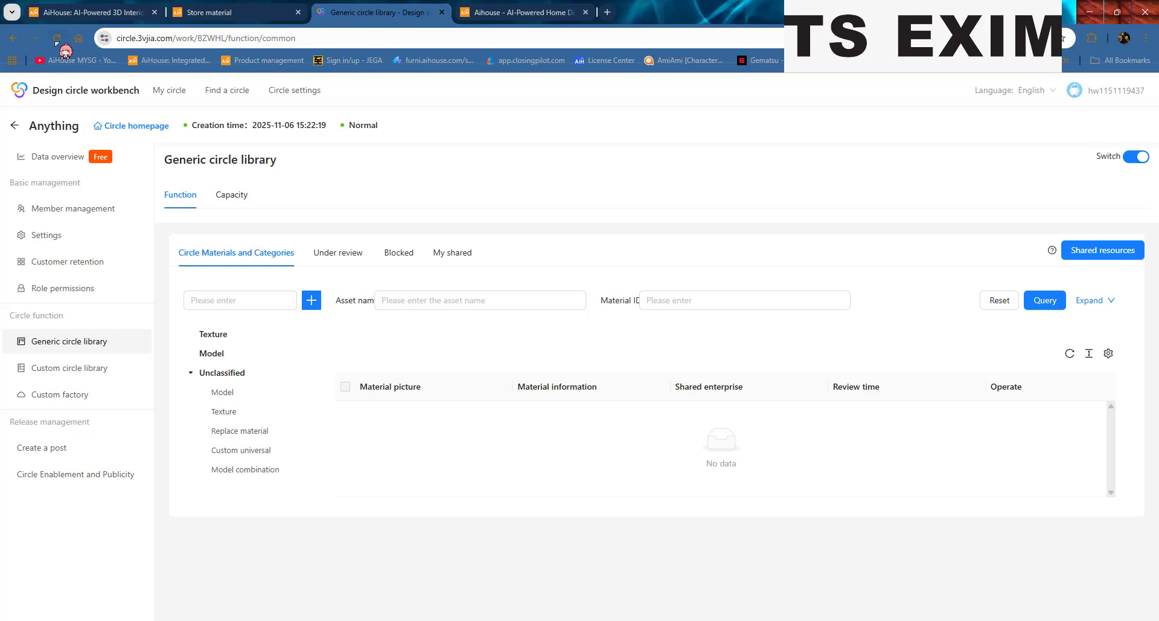
{"action": "left_click", "coordinate": [57, 38]}
{"action": "left_click", "coordinate": [244, 11]}
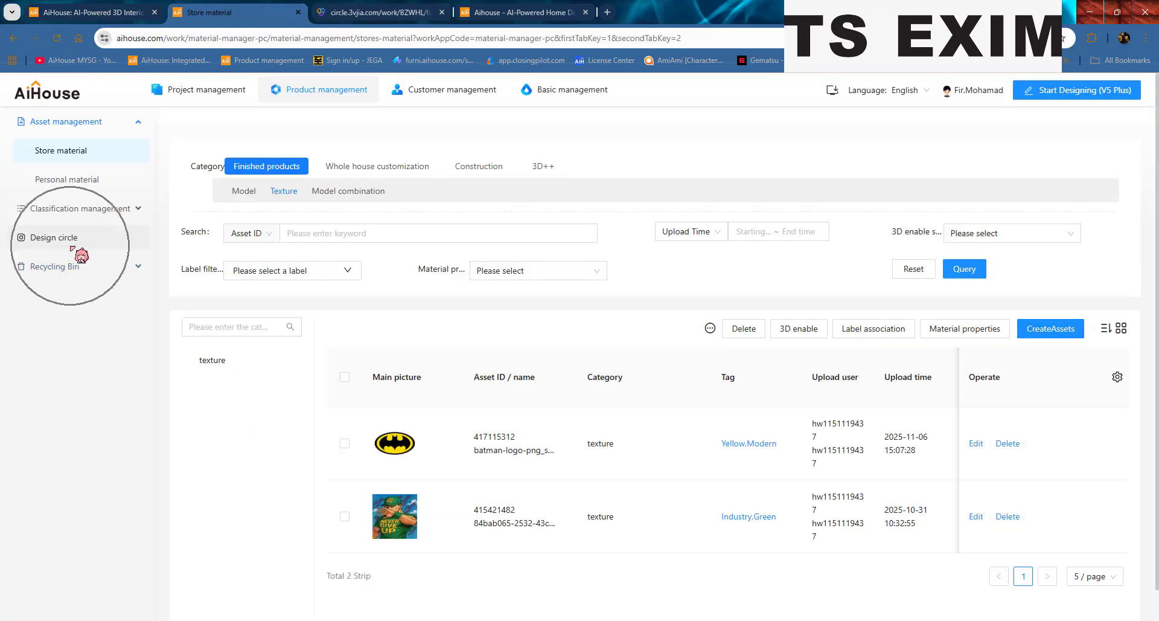
{"action": "left_click", "coordinate": [367, 12]}
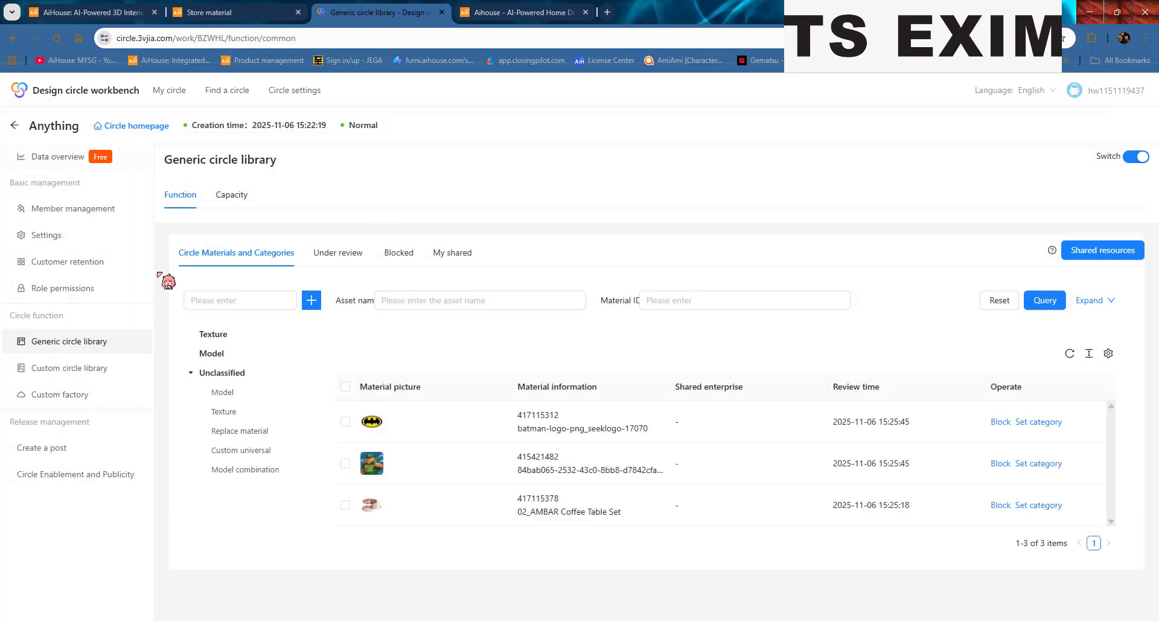
{"action": "left_click", "coordinate": [226, 335]}
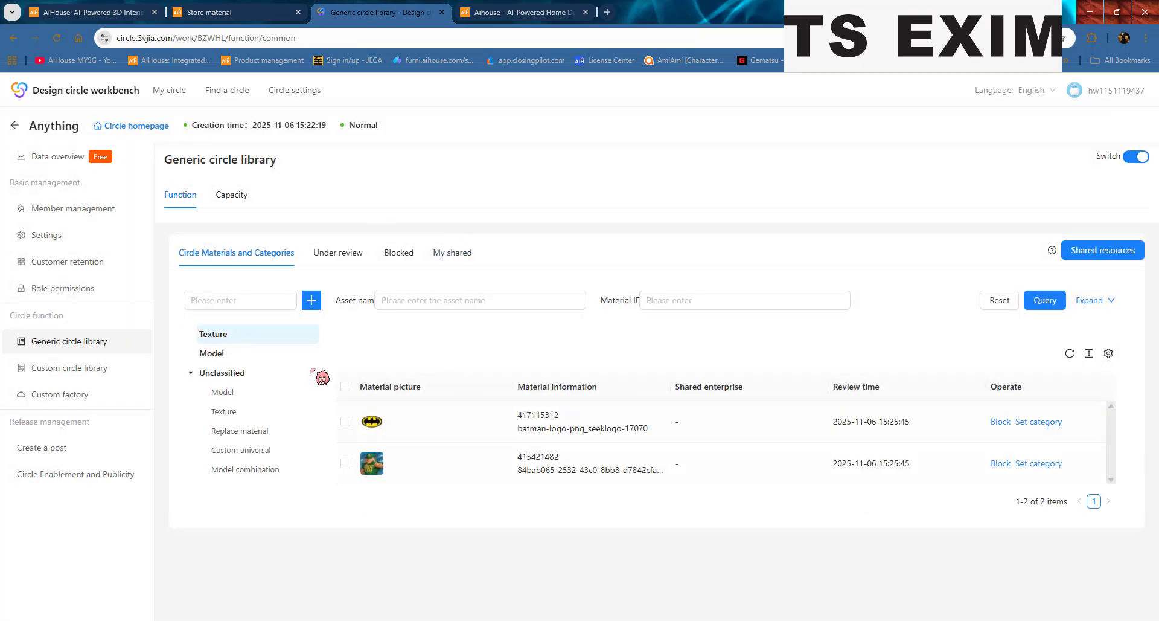
{"action": "left_click", "coordinate": [226, 355]}
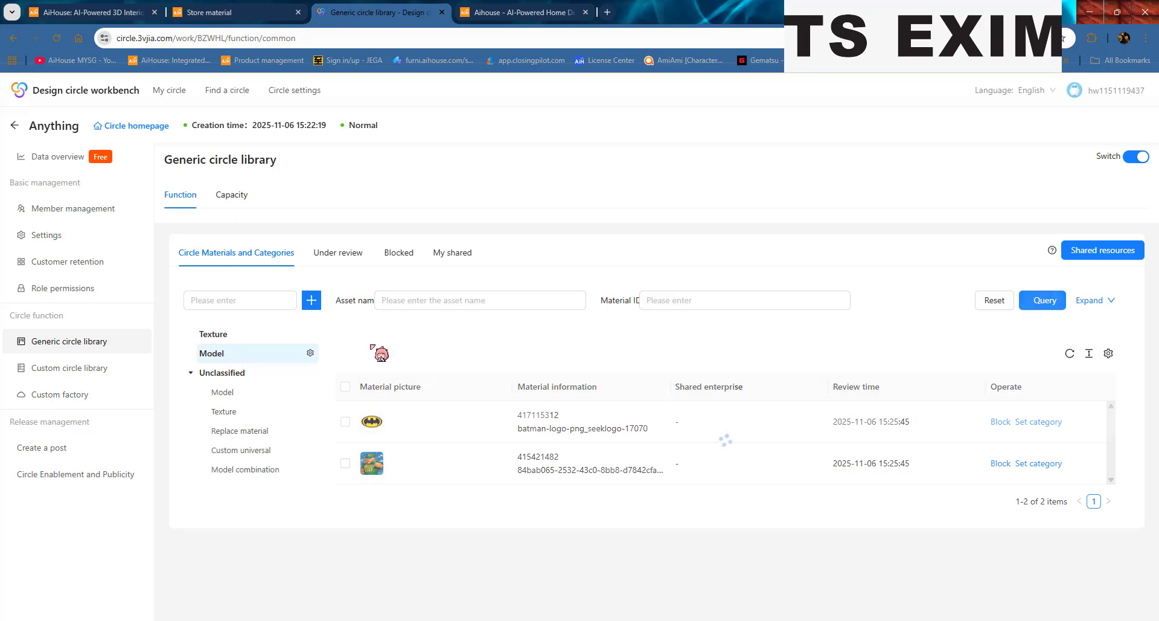
Switch to the AiHouse design editor and look for the Anything circle among the design circle assets in the cloud library.
{"action": "left_click", "coordinate": [492, 6]}
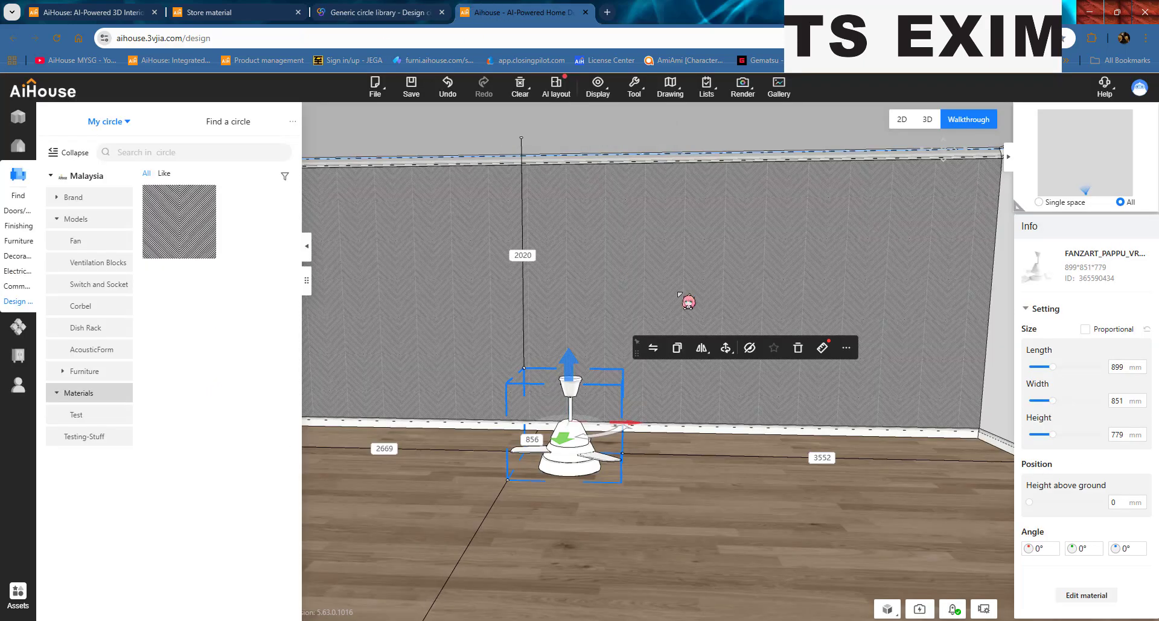
{"action": "left_click_drag", "start_coordinate": [678, 293], "coordinate": [174, 192]}
{"action": "left_click", "coordinate": [57, 154]}
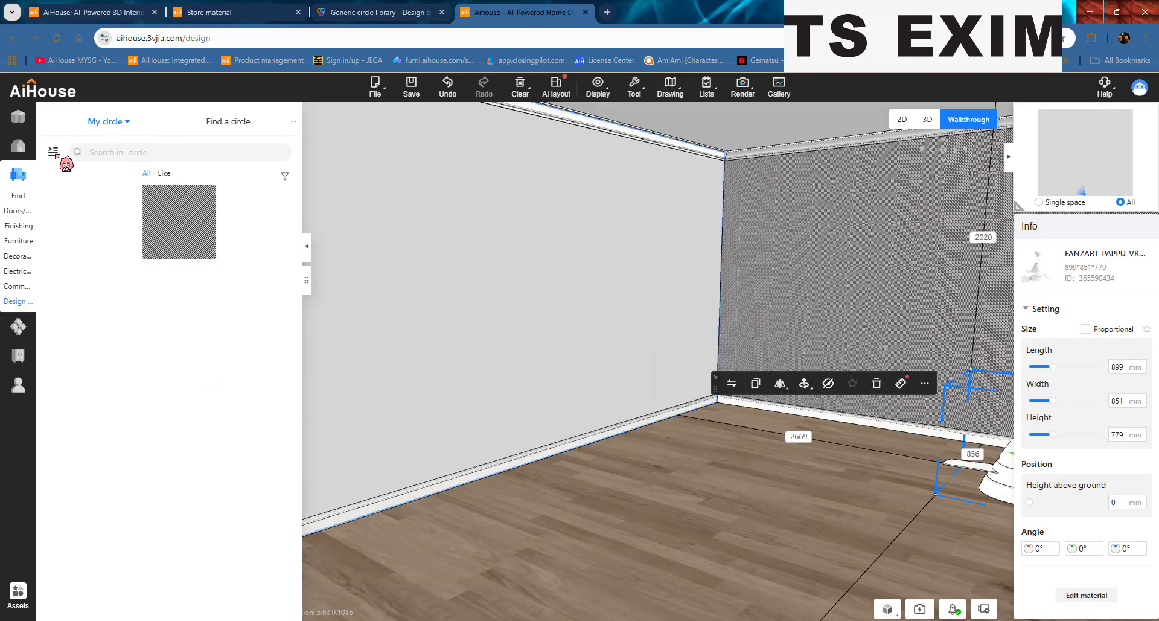
{"action": "left_click", "coordinate": [52, 150]}
{"action": "left_click", "coordinate": [85, 176]}
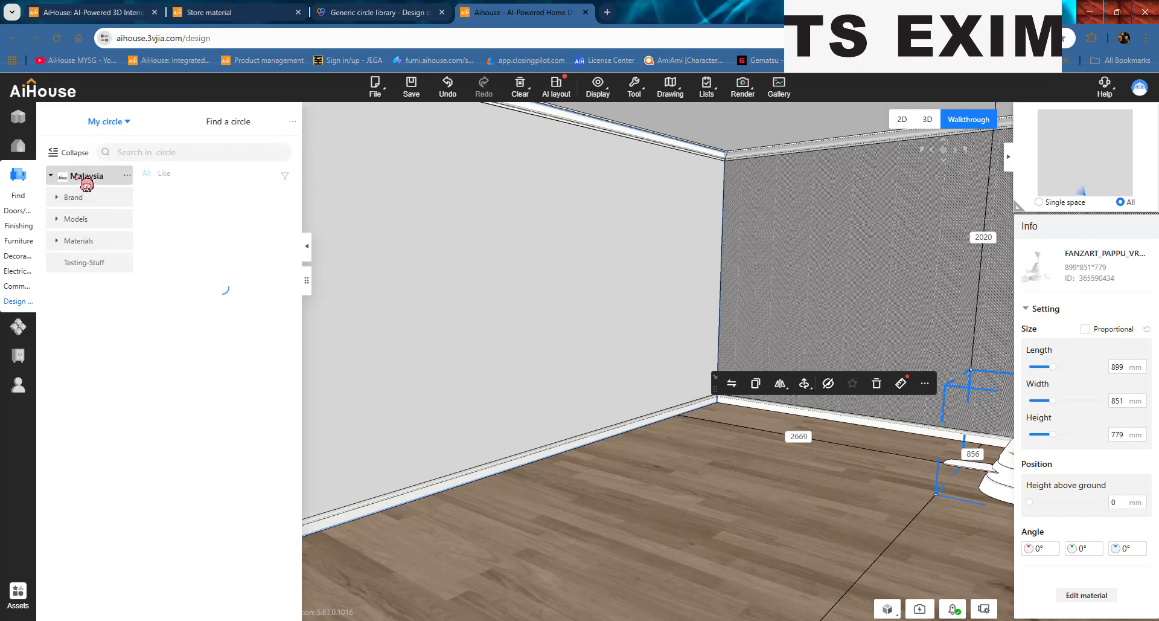
{"action": "left_click", "coordinate": [24, 147]}
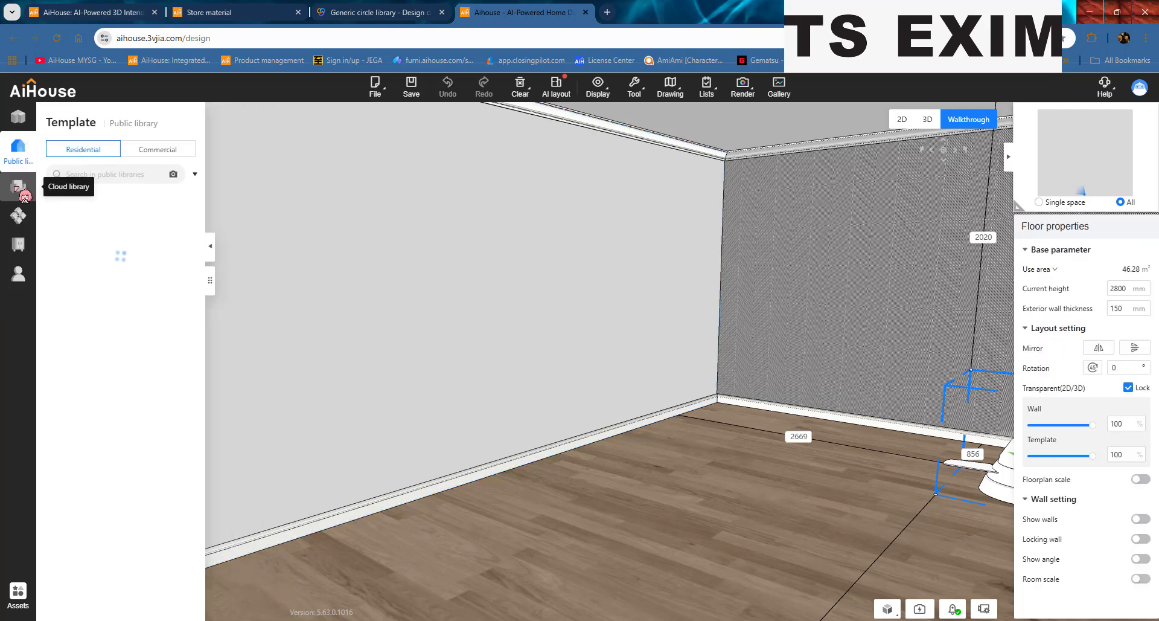
{"action": "left_click", "coordinate": [19, 174]}
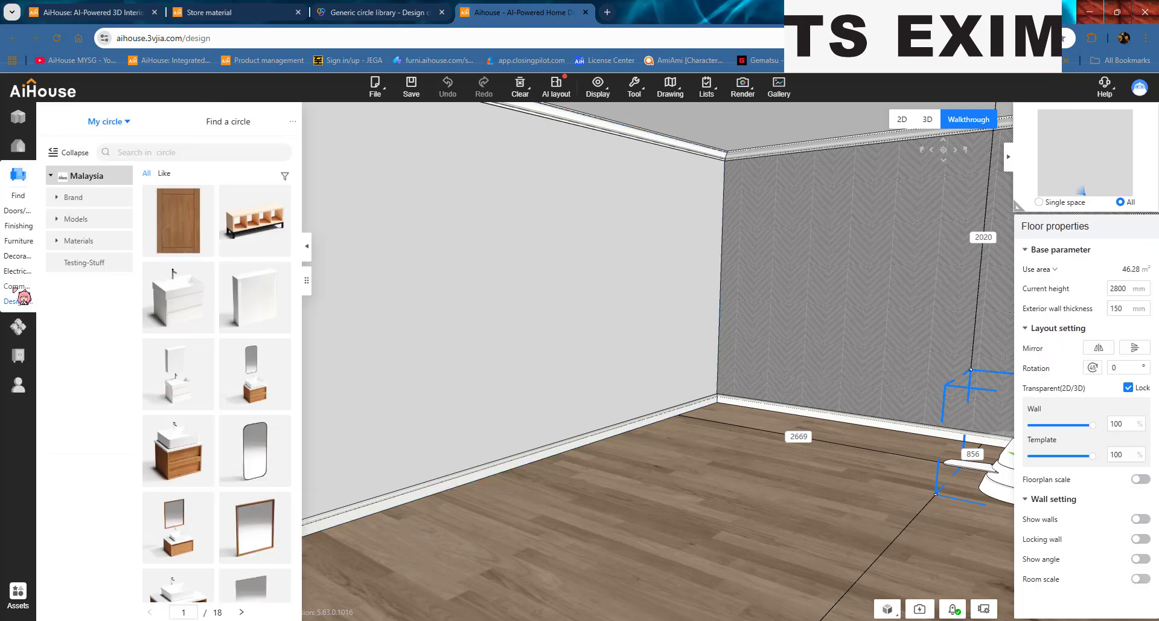
{"action": "left_click", "coordinate": [58, 176]}
{"action": "left_click", "coordinate": [55, 152]}
{"action": "left_click", "coordinate": [54, 152]}
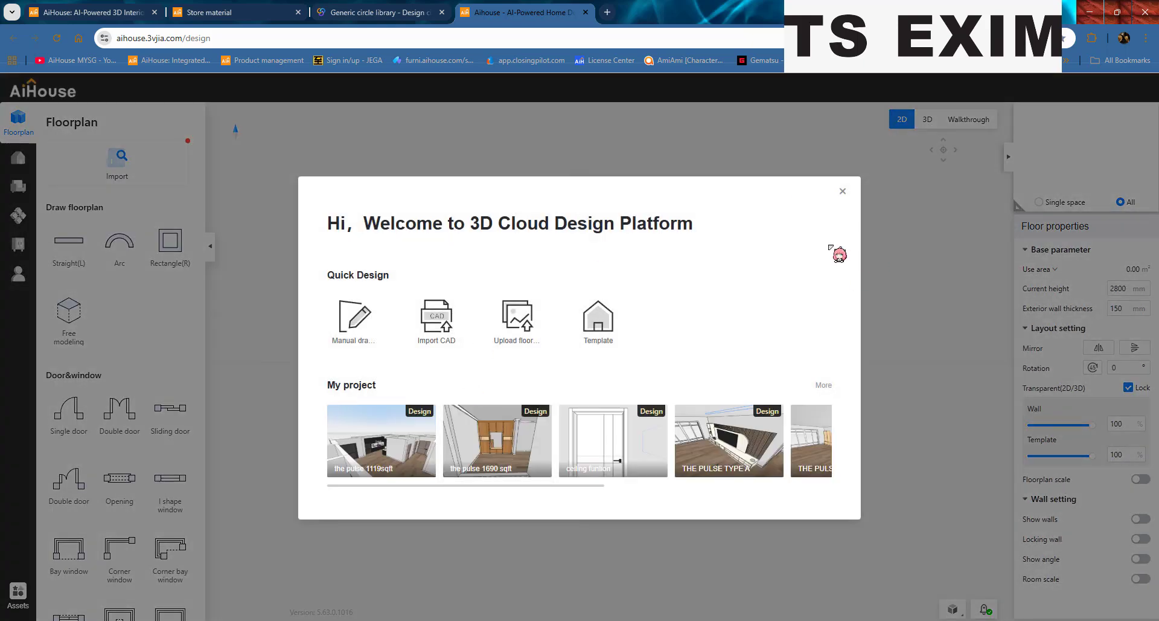
Dismiss the welcome dialog and draw a rectangular room of about 5300 by 5100 mm in the empty floorplan.
{"action": "left_click", "coordinate": [842, 191]}
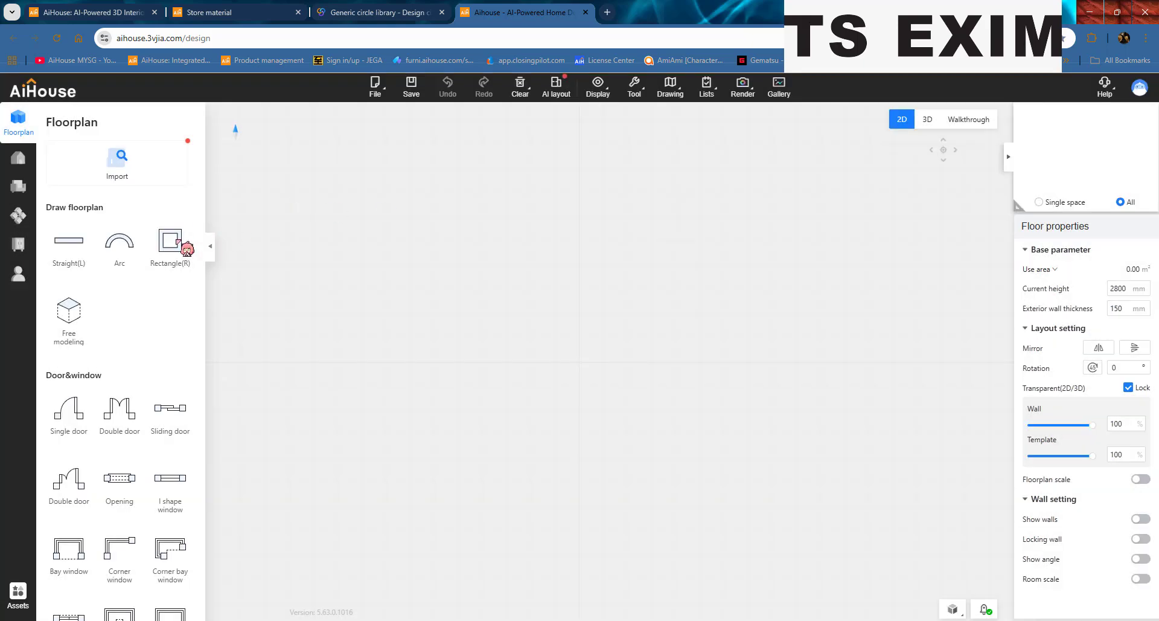
{"action": "left_click", "coordinate": [175, 243]}
{"action": "left_click", "coordinate": [648, 441]}
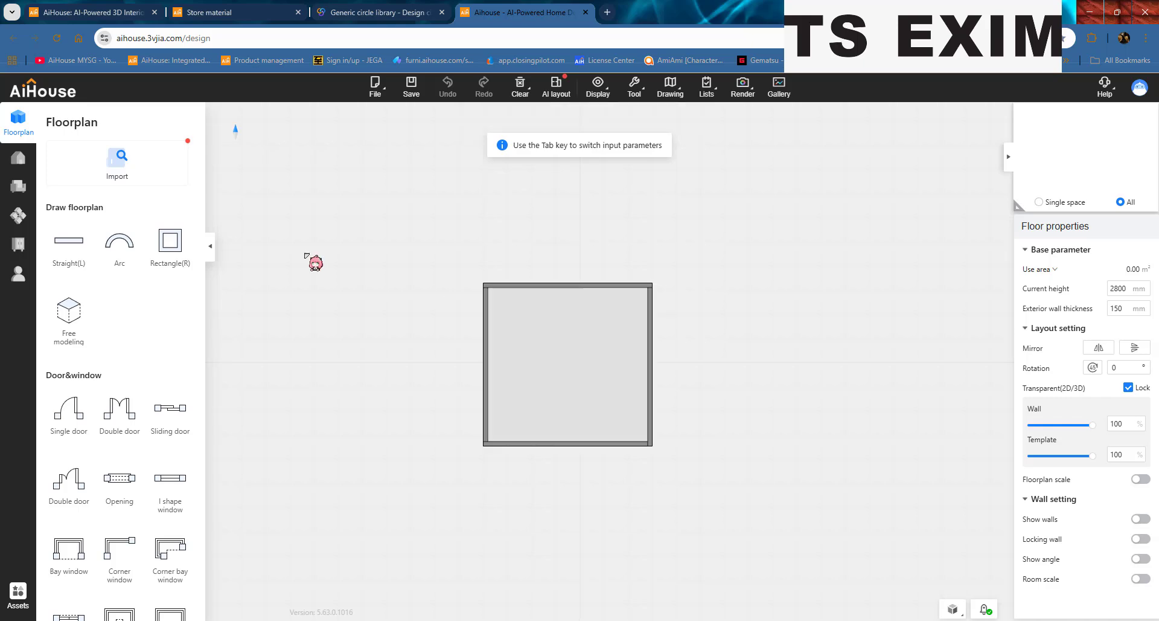
Open the design circle assets in the cloud library and show the Texture category of the Anything circle.
{"action": "left_click", "coordinate": [18, 218]}
{"action": "left_click", "coordinate": [57, 152]}
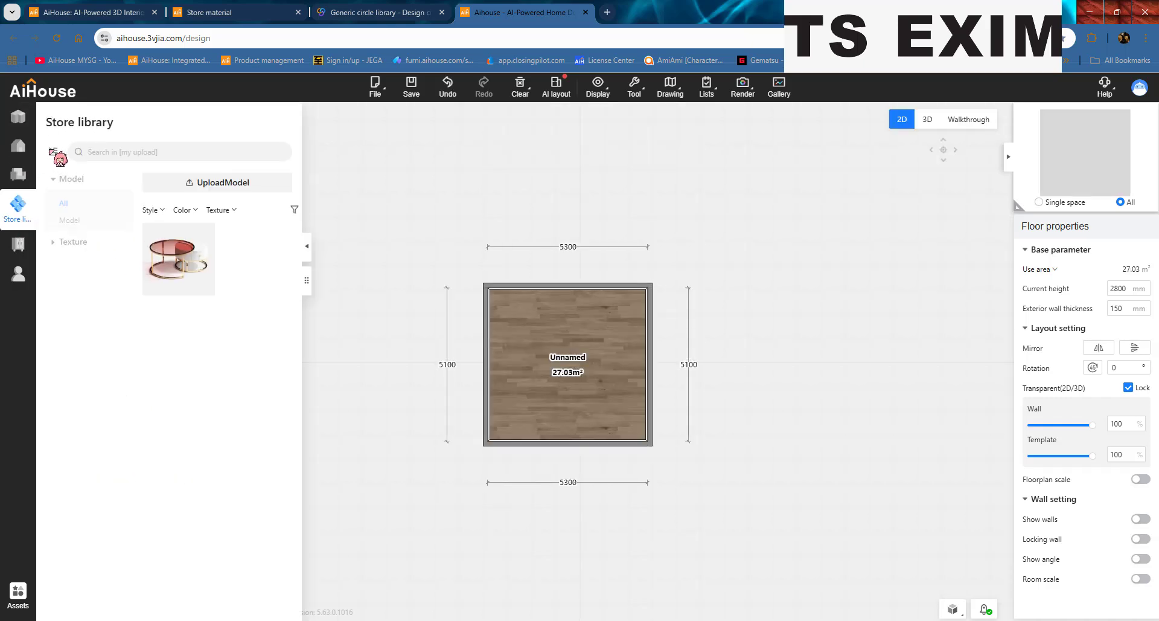
{"action": "left_click", "coordinate": [20, 178]}
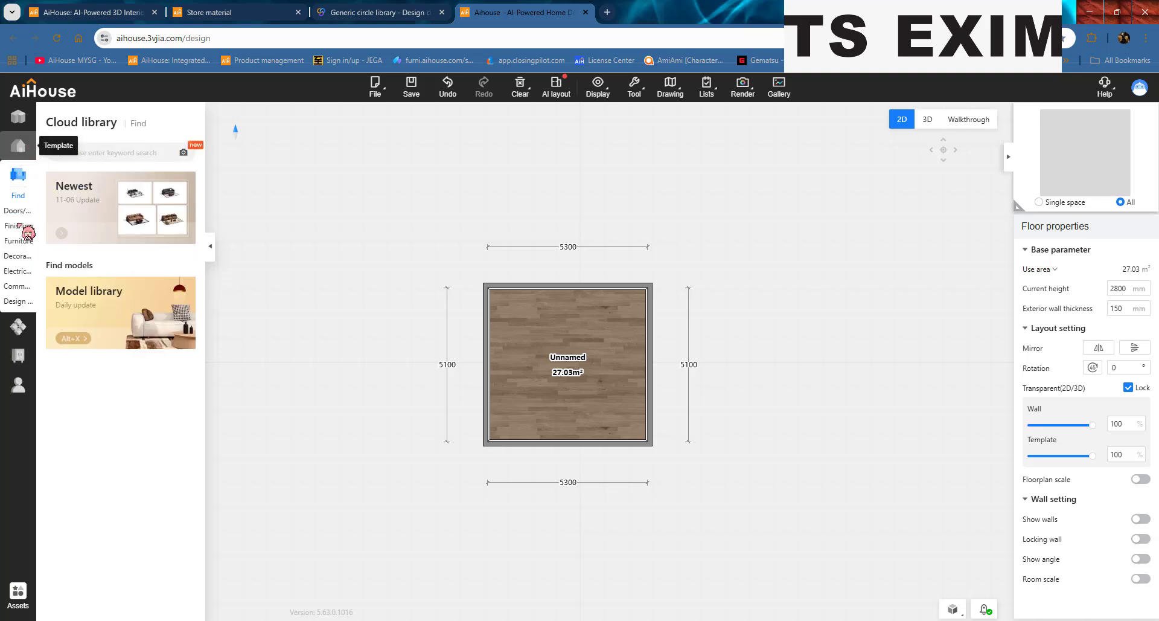
{"action": "left_click", "coordinate": [18, 301]}
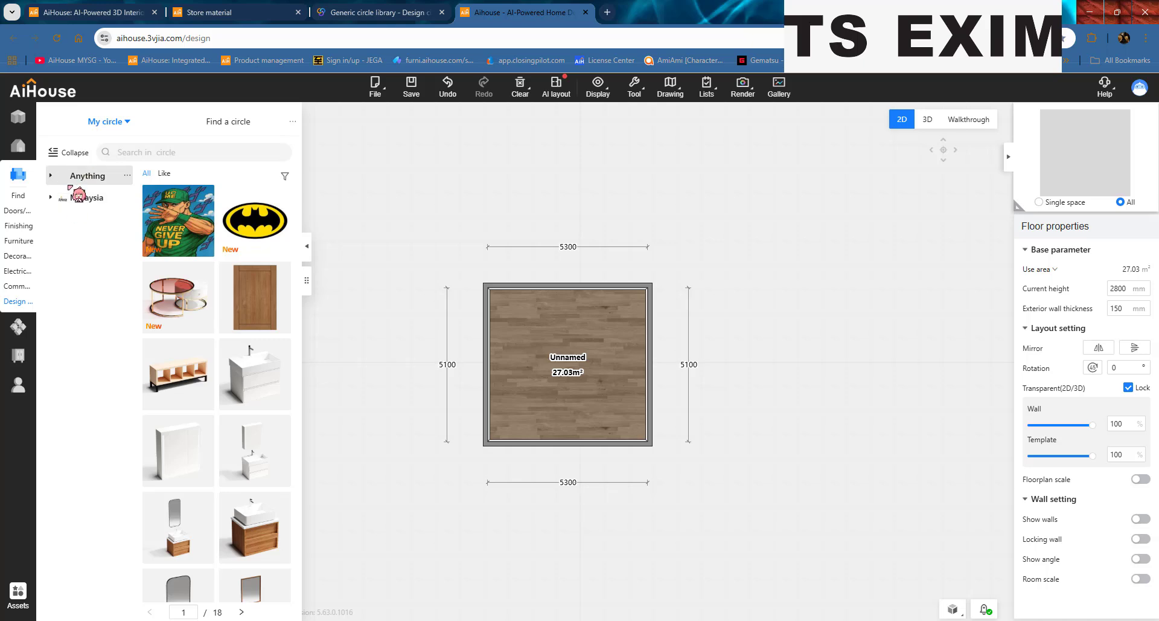
{"action": "left_click", "coordinate": [53, 176]}
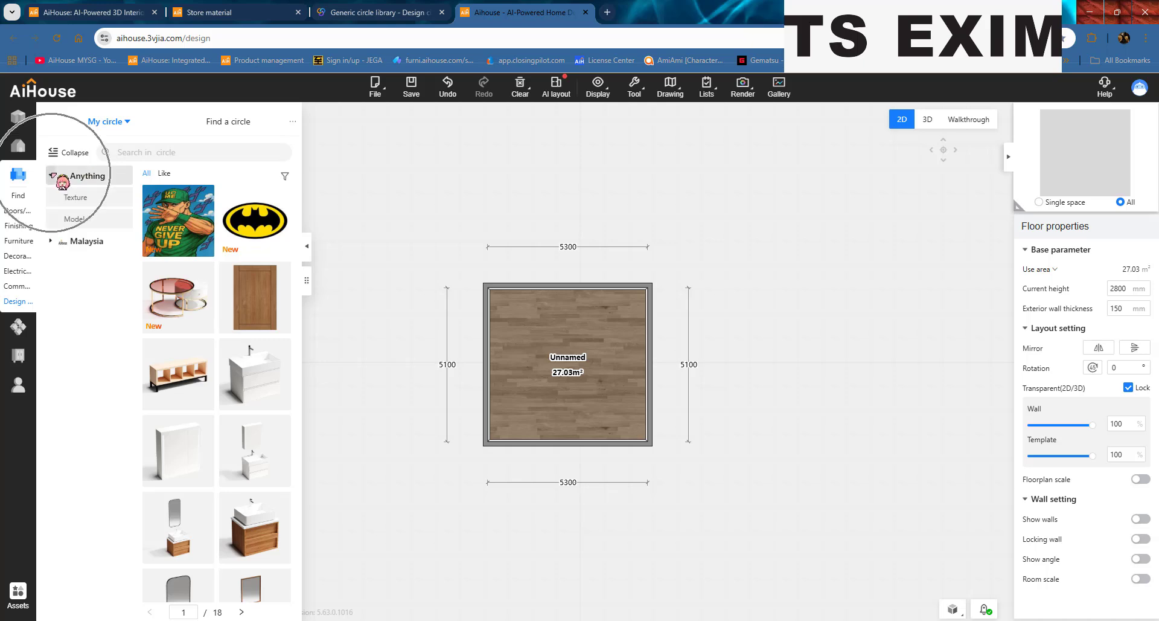
{"action": "left_click", "coordinate": [86, 198]}
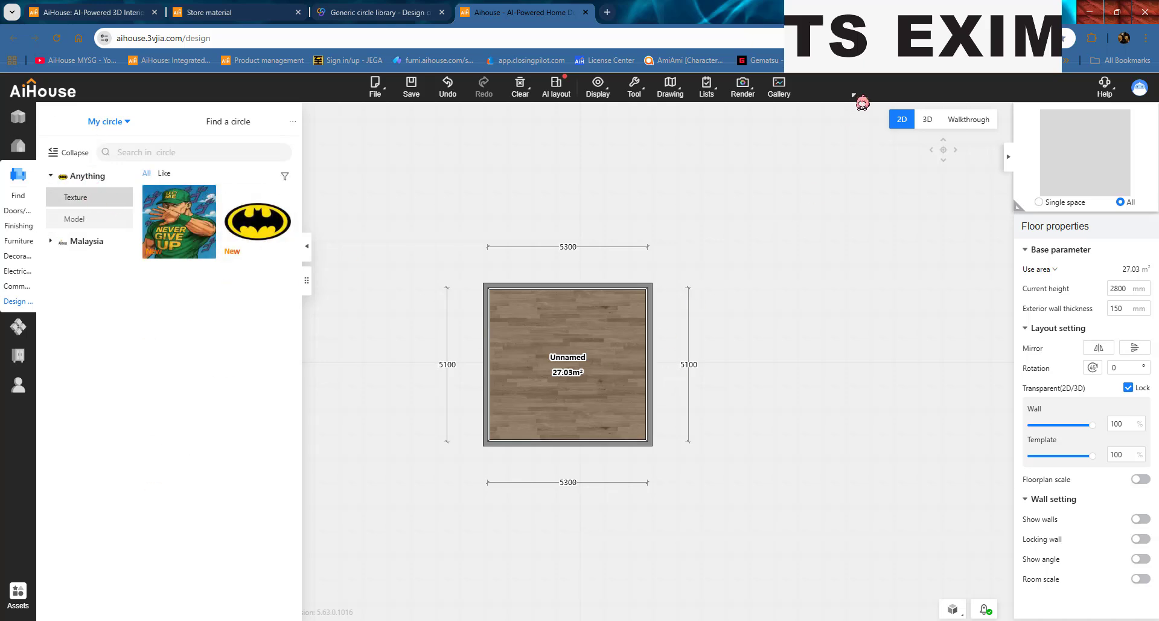
In walkthrough view, apply the Batman logo texture to one wall and the Never Give Up texture to the adjacent wall.
{"action": "left_click", "coordinate": [964, 119]}
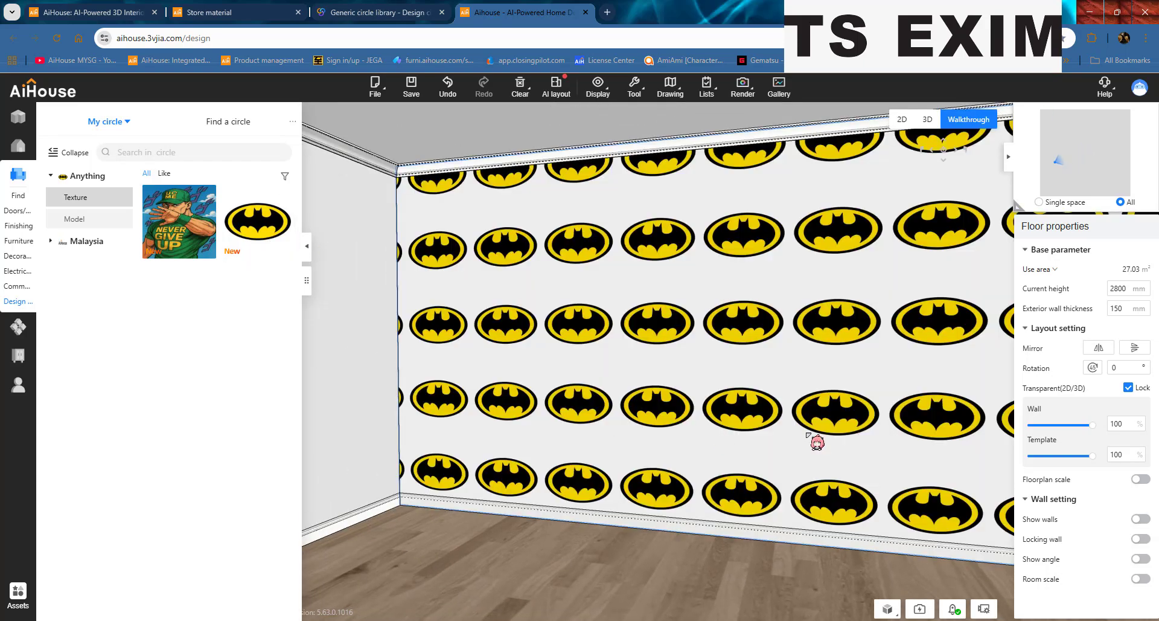
{"action": "left_click_drag", "start_coordinate": [806, 431], "coordinate": [446, 339]}
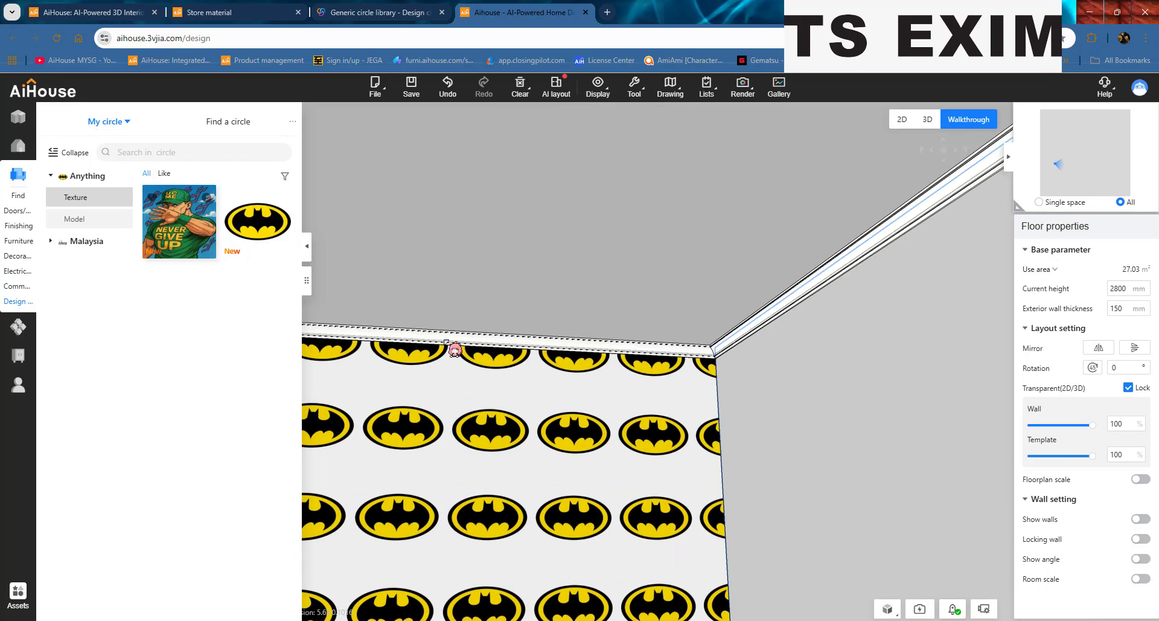
{"action": "left_click_drag", "start_coordinate": [746, 427], "coordinate": [584, 276]}
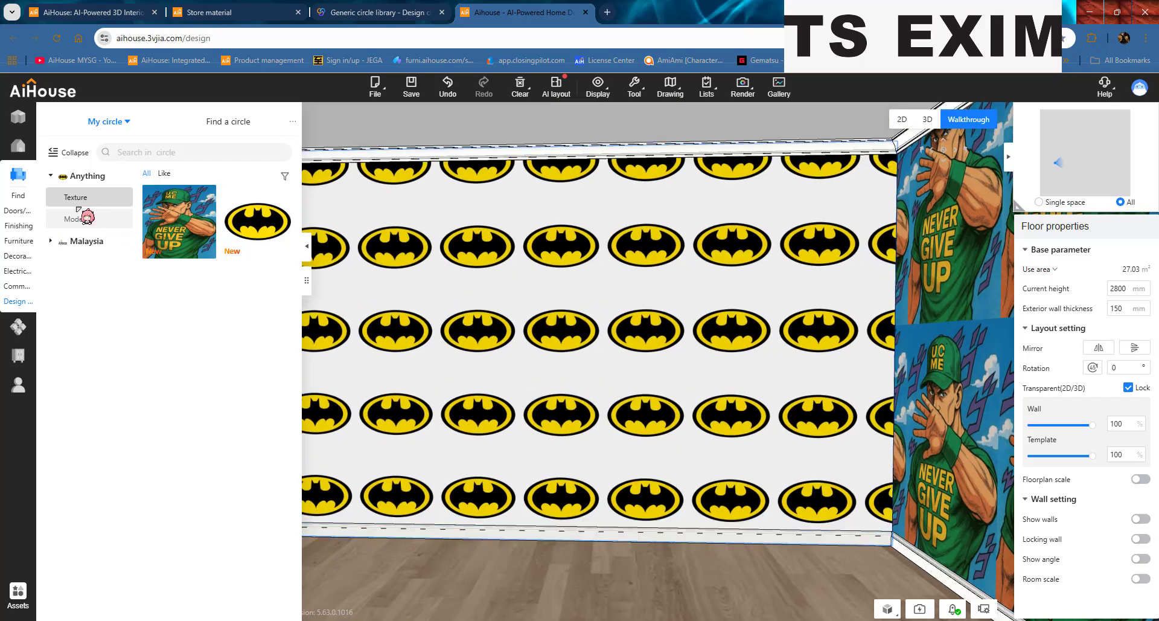
Place the coffee table set from the Anything circle's Model category on the floor in front of the Batman logo wall.
{"action": "left_click", "coordinate": [81, 218]}
{"action": "left_click", "coordinate": [193, 236]}
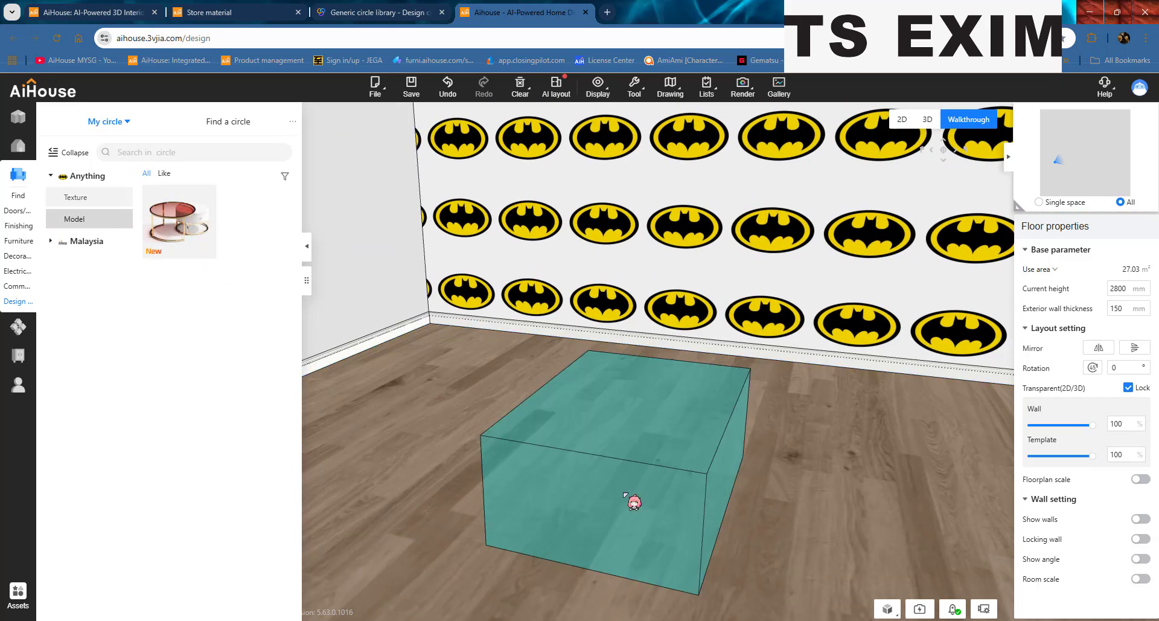
{"action": "left_click", "coordinate": [603, 442]}
{"action": "key", "text": "w"}
{"action": "left_click_drag", "start_coordinate": [765, 454], "coordinate": [678, 457]}
{"action": "key", "text": "s"}
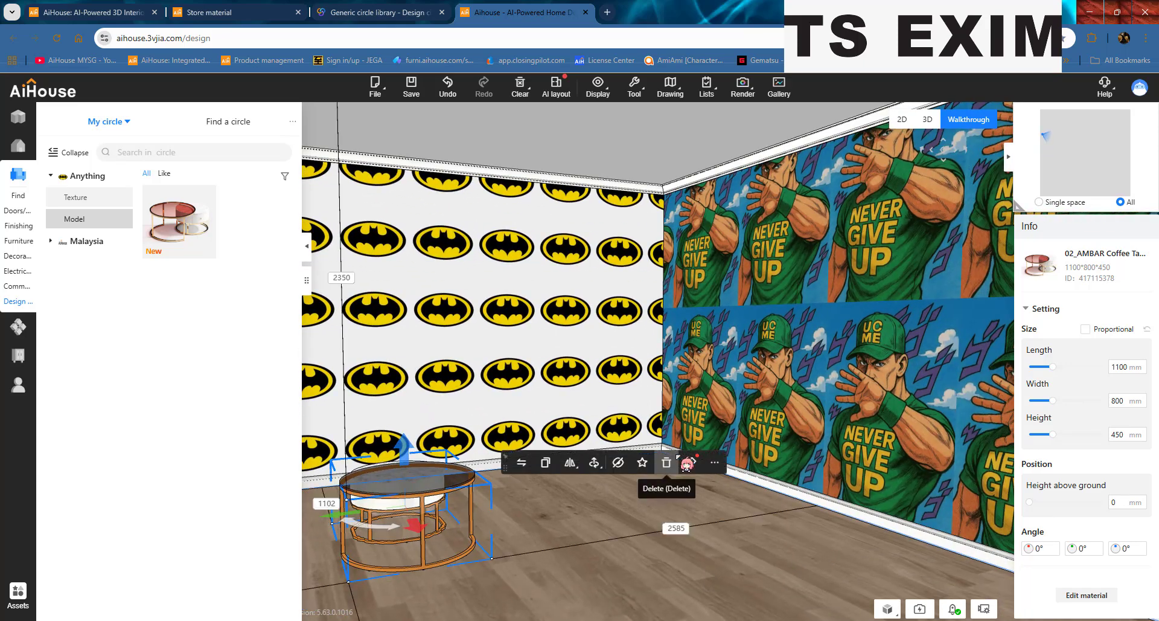